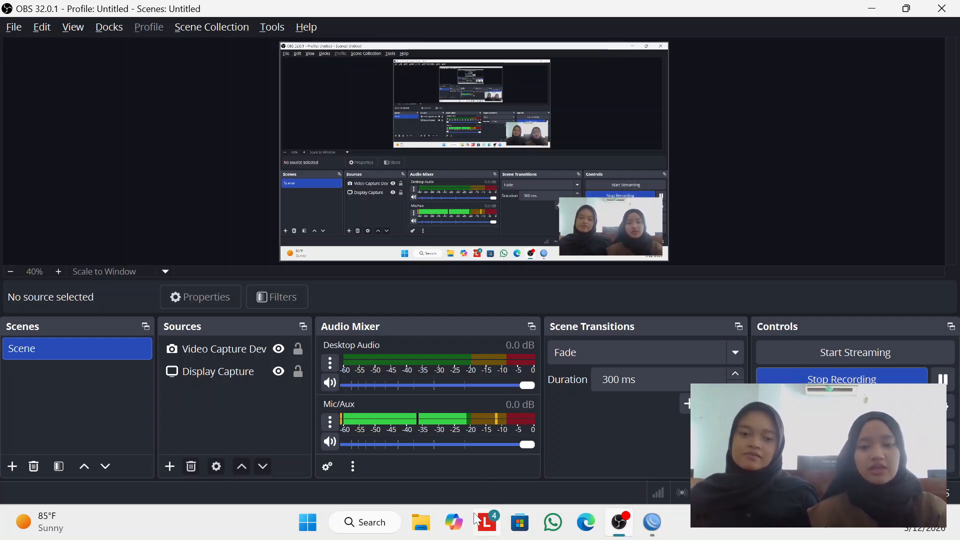
- Launch Windows Terminal from the Recent apps in Windows search
left_click(373, 525)
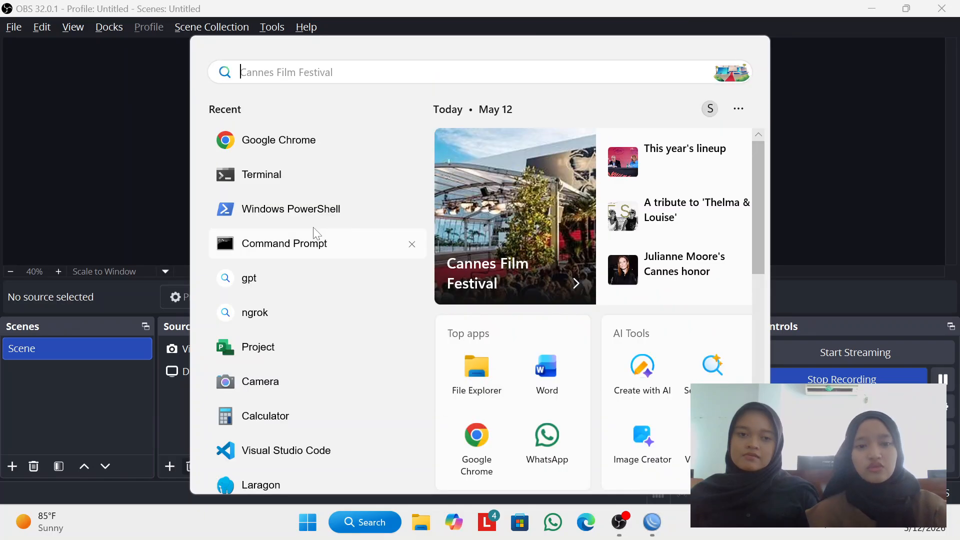
left_click(279, 175)
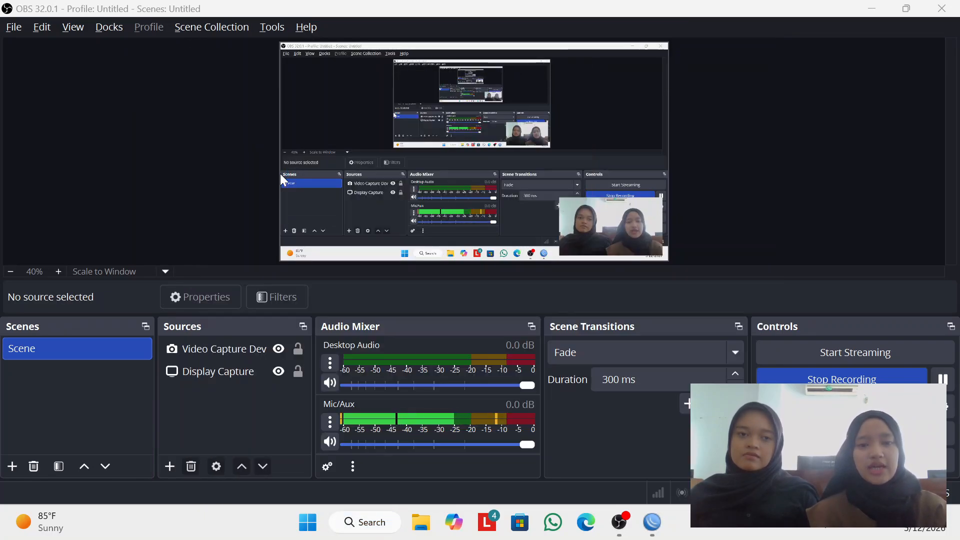
- Run ipconfig /all to list the Wi-Fi adapter's IPv4 10.72.9.51, mask and gateway
type("i")
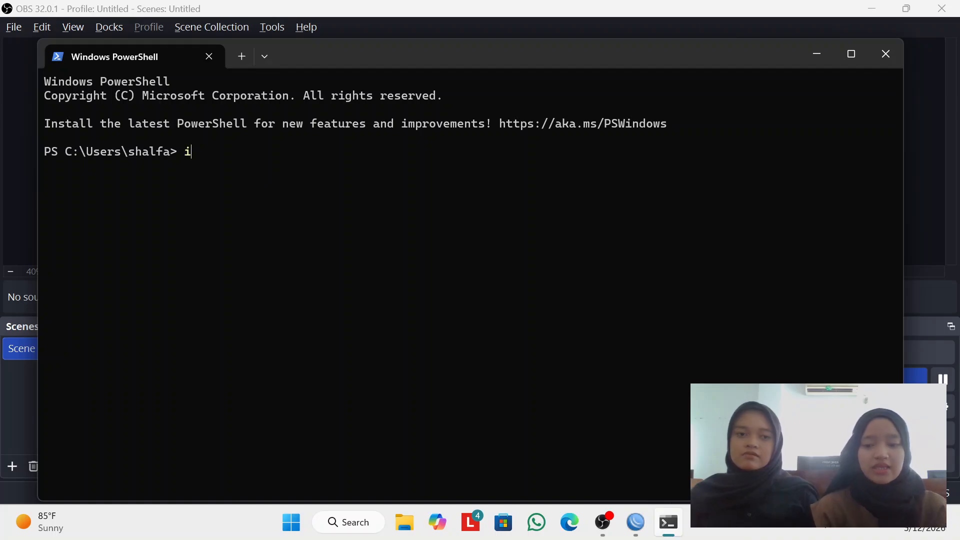
type("pconfig ")
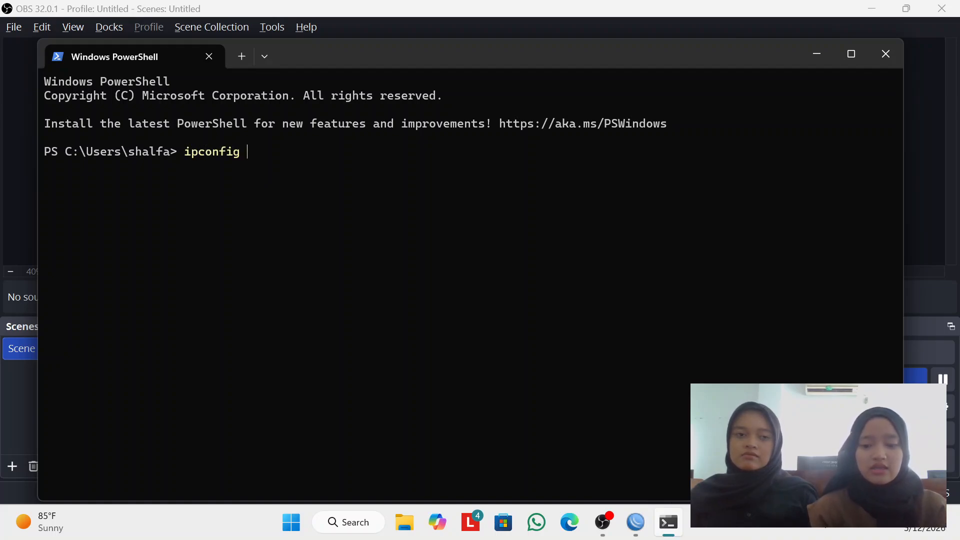
type("/all")
key("Return")
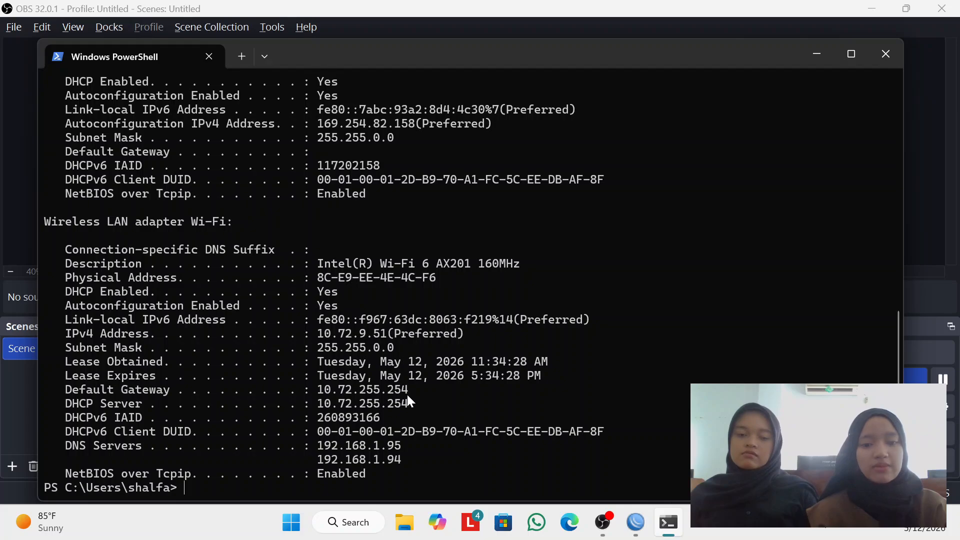
- Minimize PowerShell and bring WinBox's Neighbors list to the front
left_click(823, 58)
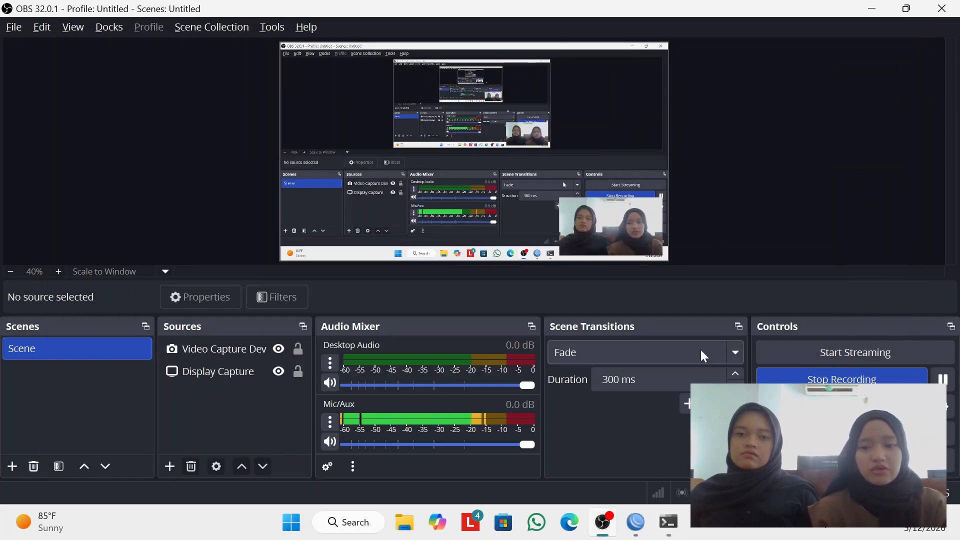
left_click(636, 522)
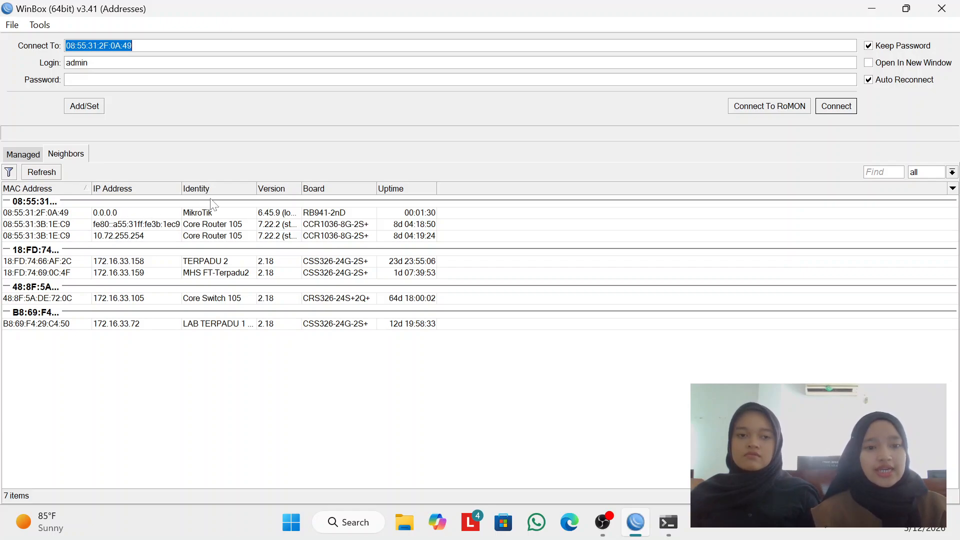
- Connect to the MikroTik RB941-2nD from Neighbors and add a bridge named 'koneksi'
left_click(143, 218)
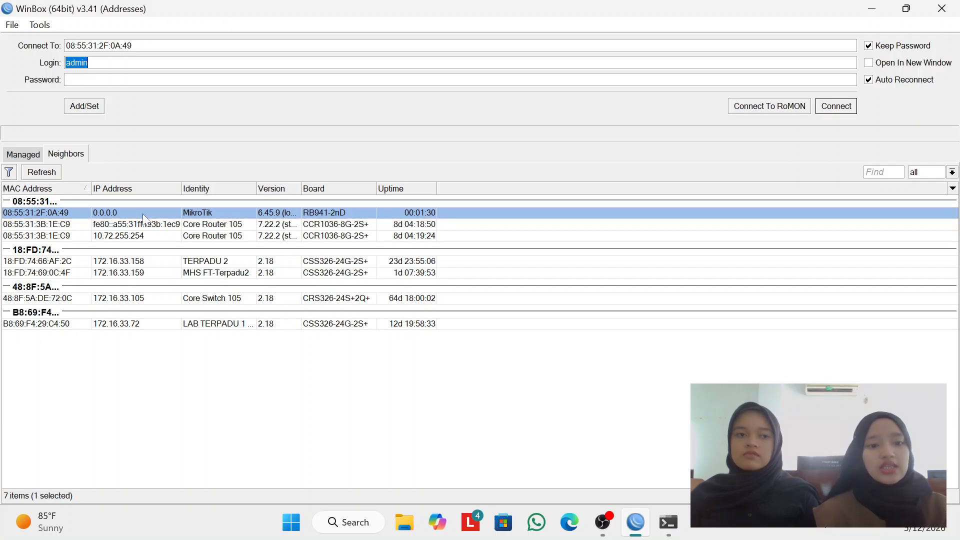
left_click(821, 105)
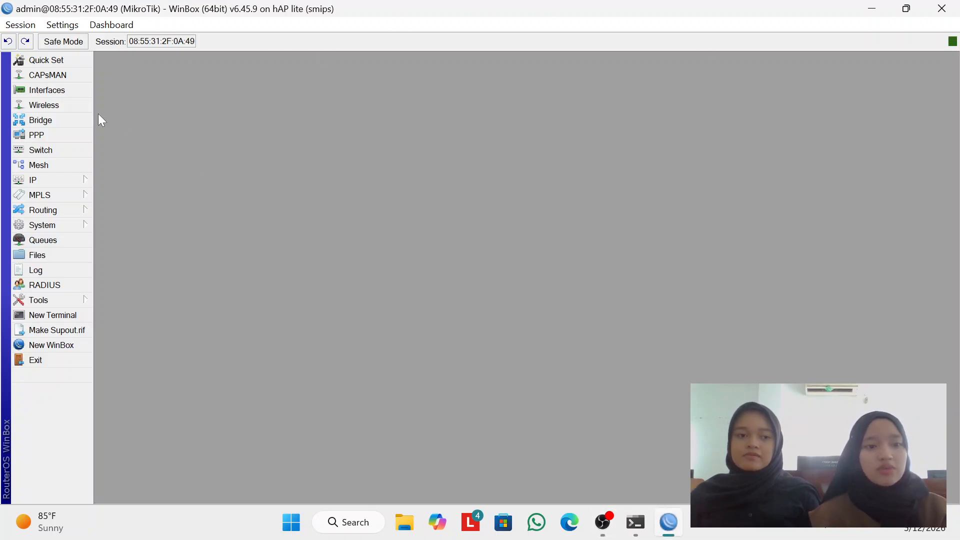
left_click(72, 121)
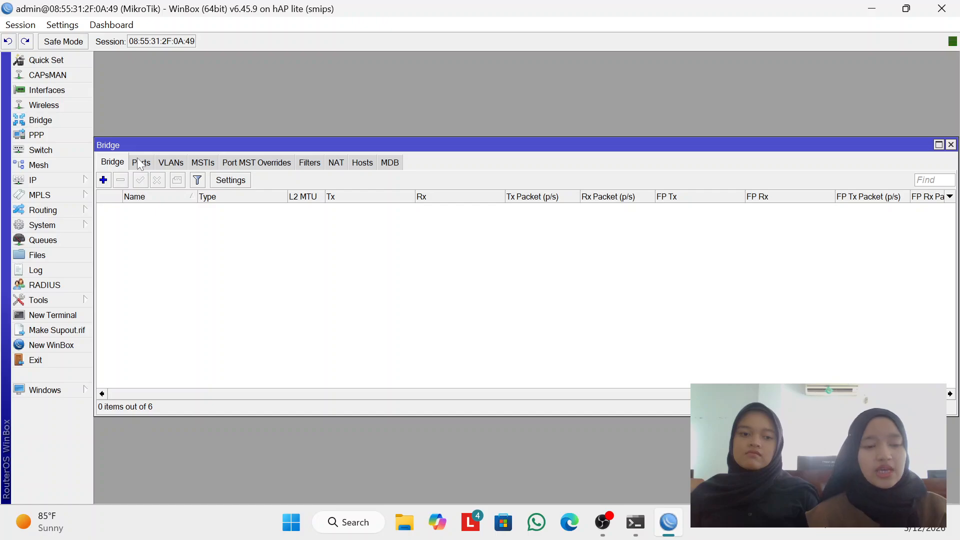
left_click(103, 180)
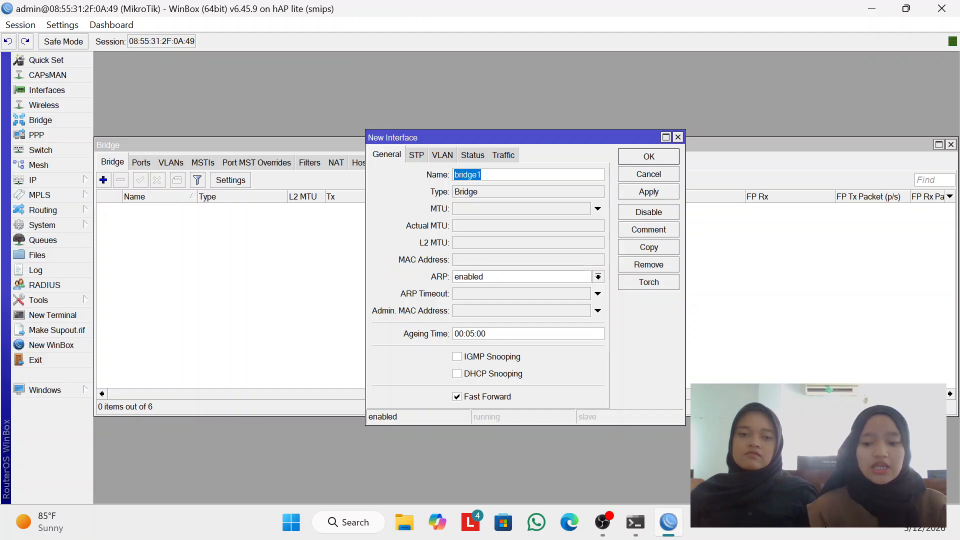
type("koneksi")
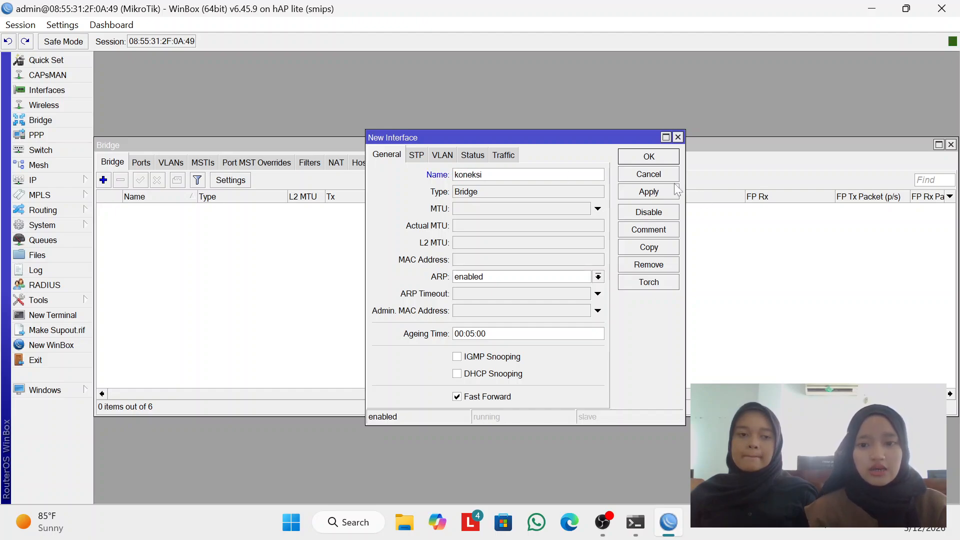
left_click(642, 194)
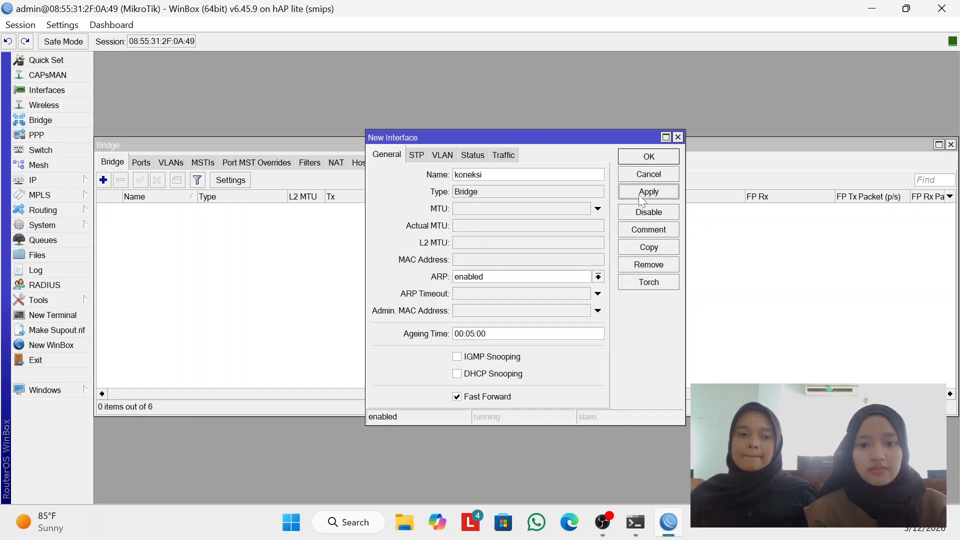
left_click(641, 157)
left_click_drag(458, 151, 447, 114)
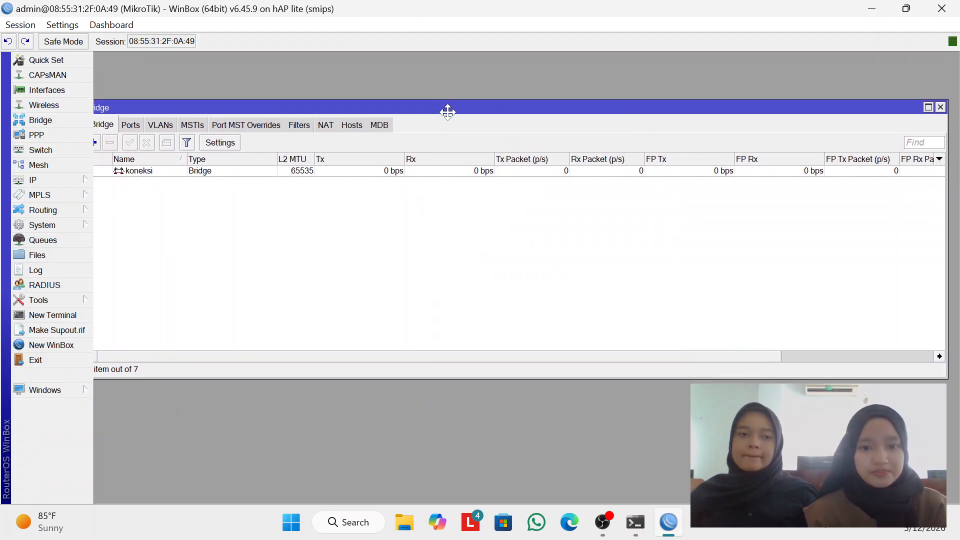
- Add interface ether1 as a port of bridge koneksi, then close the Bridge window
left_click(133, 129)
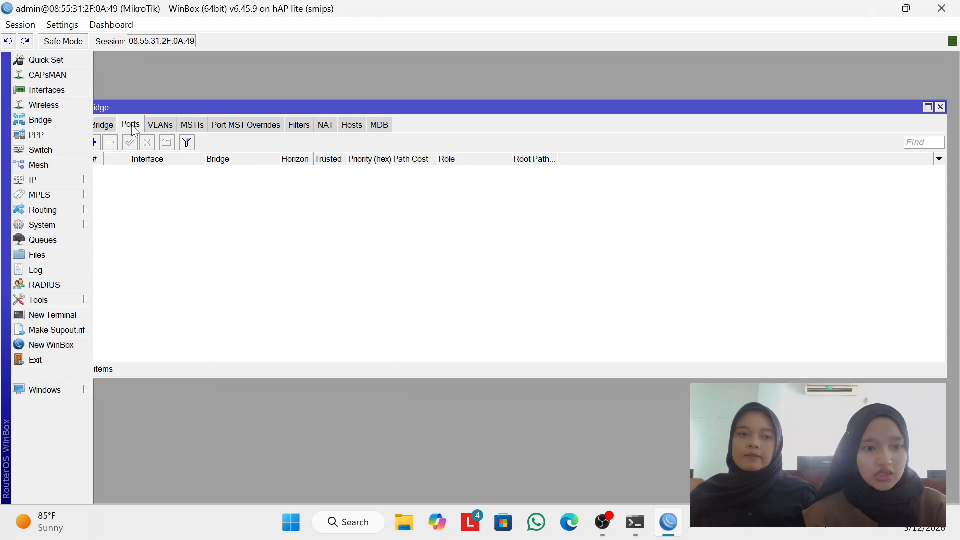
left_click(95, 143)
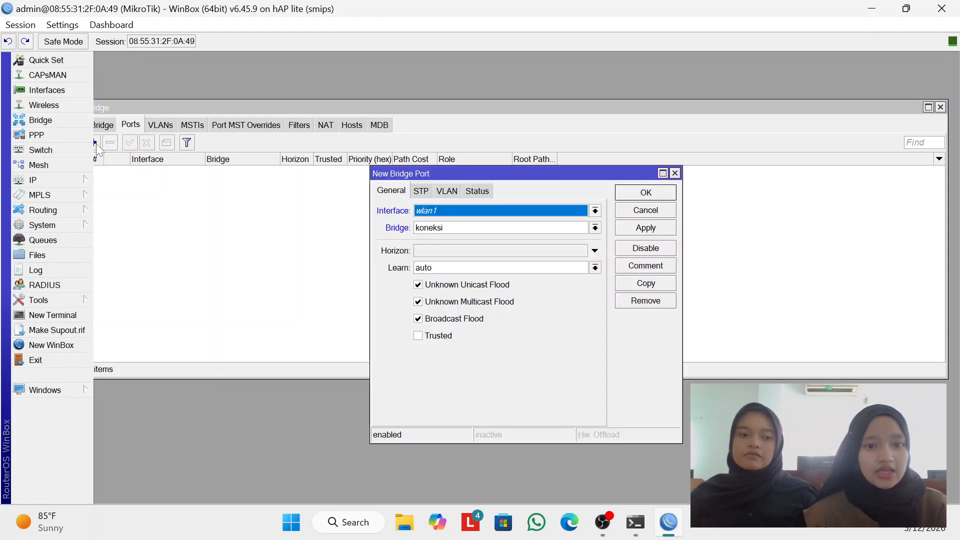
left_click(466, 212)
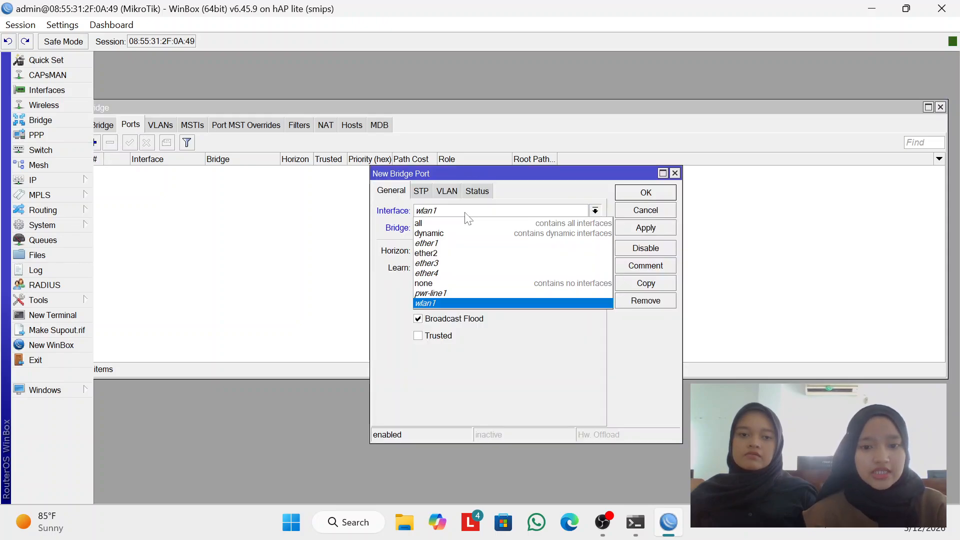
left_click(440, 244)
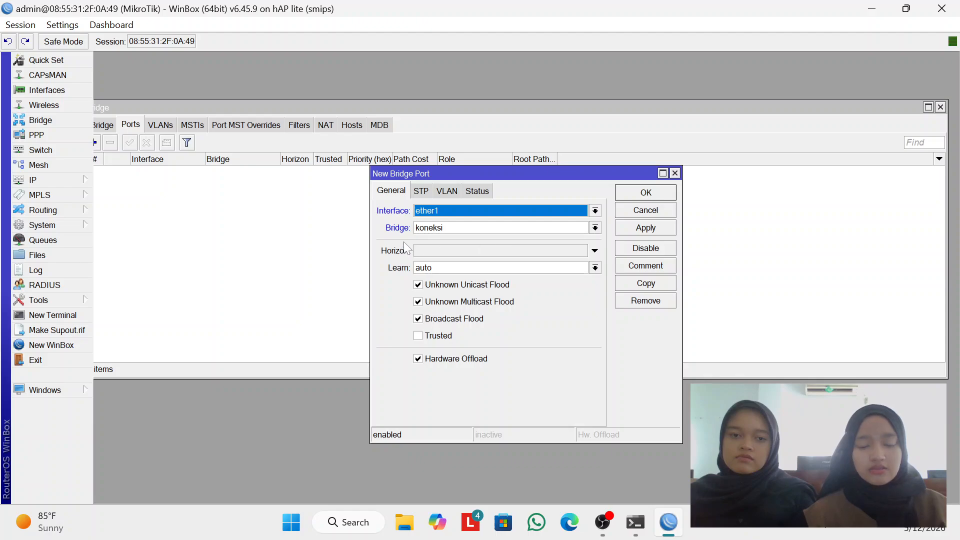
left_click(627, 229)
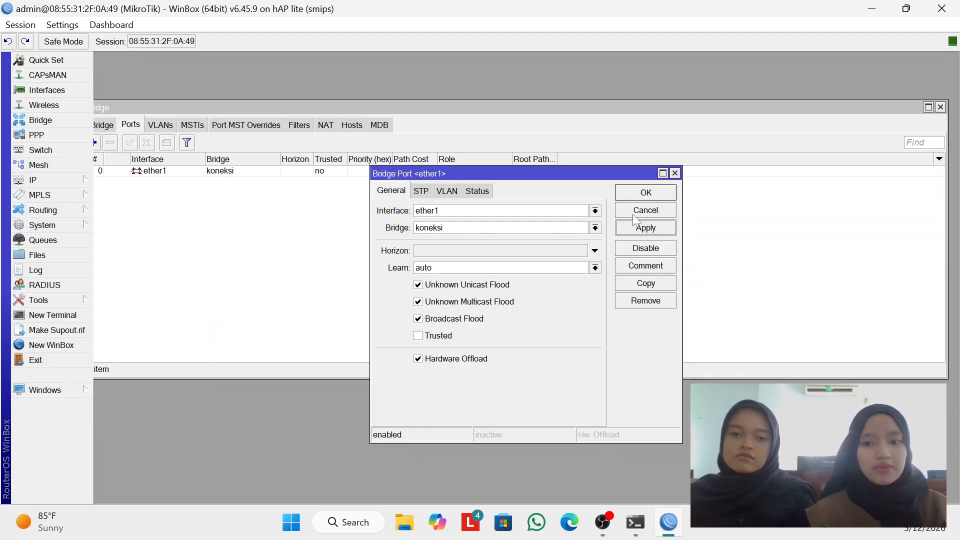
left_click(635, 195)
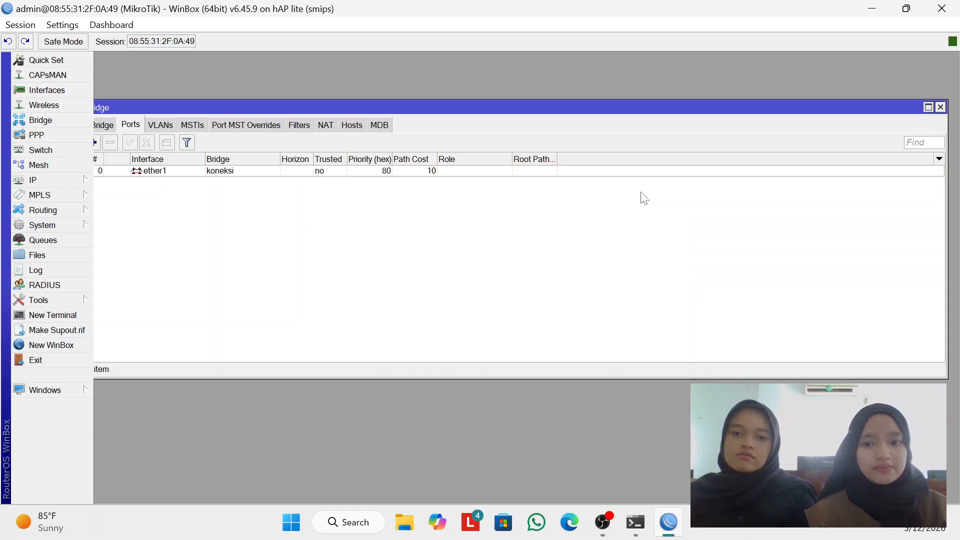
left_click(940, 107)
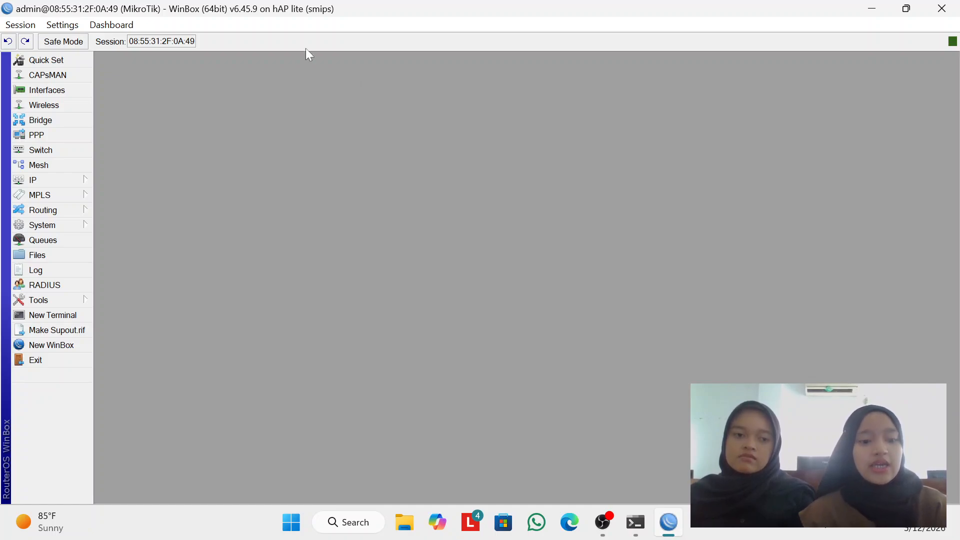
- Copy the Wi-Fi IPv4 10.72.9.51 from ipconfig into a new IP address entry
left_click(82, 181)
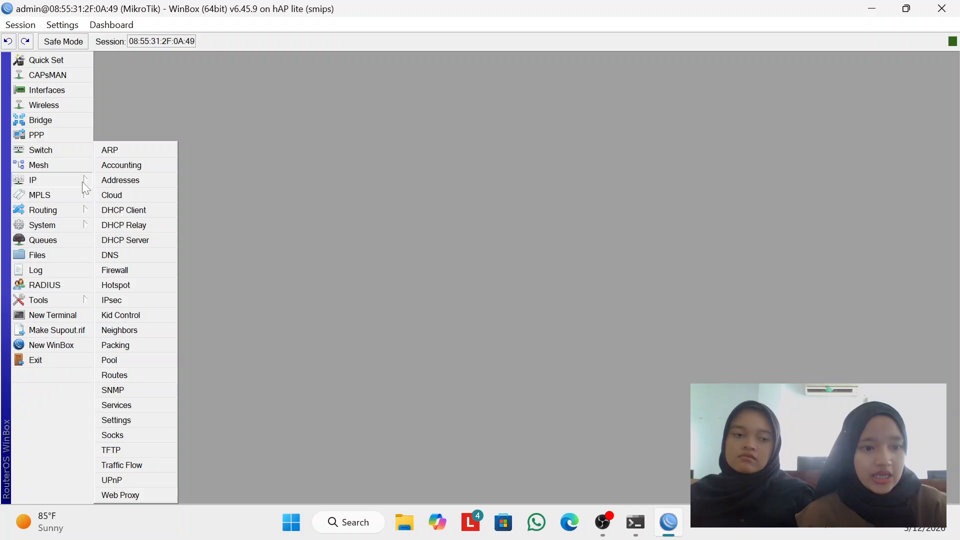
left_click(131, 186)
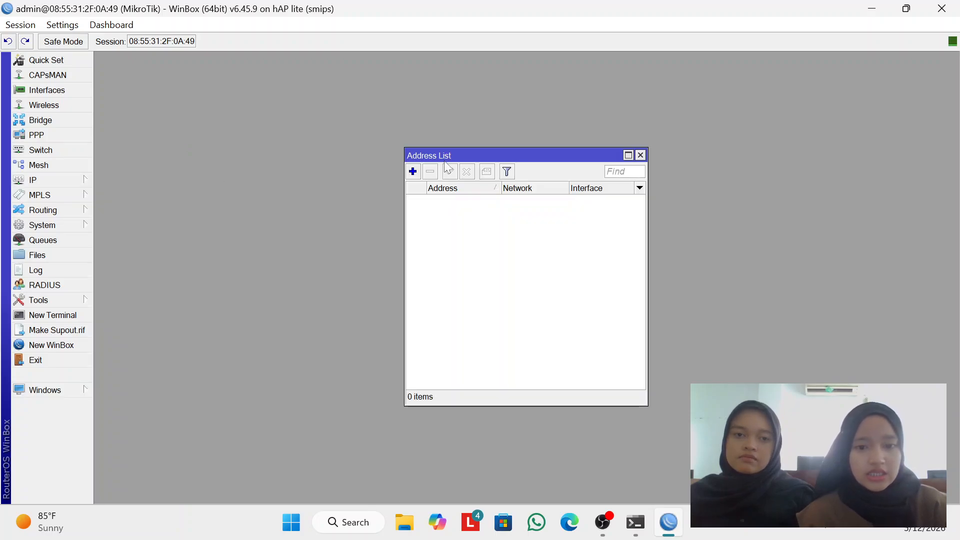
left_click(412, 171)
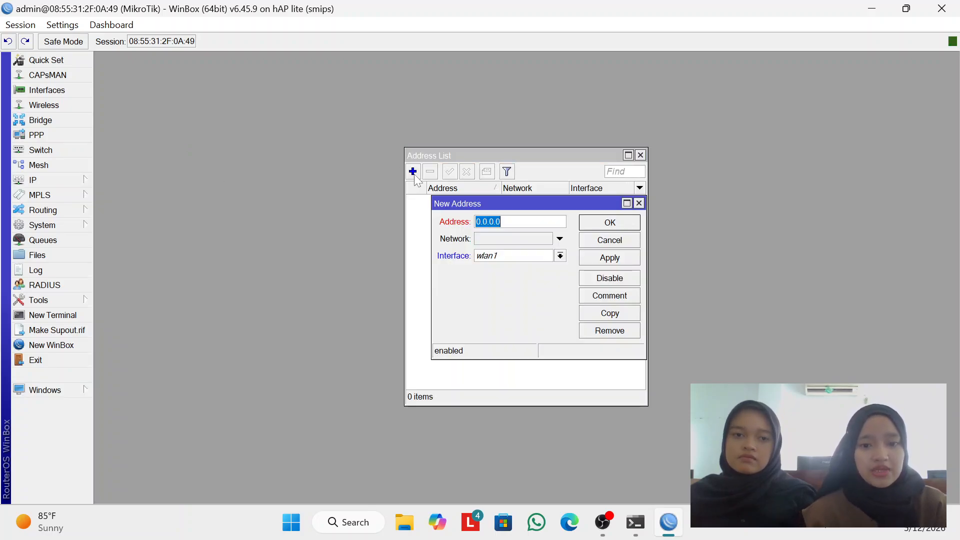
left_click(635, 523)
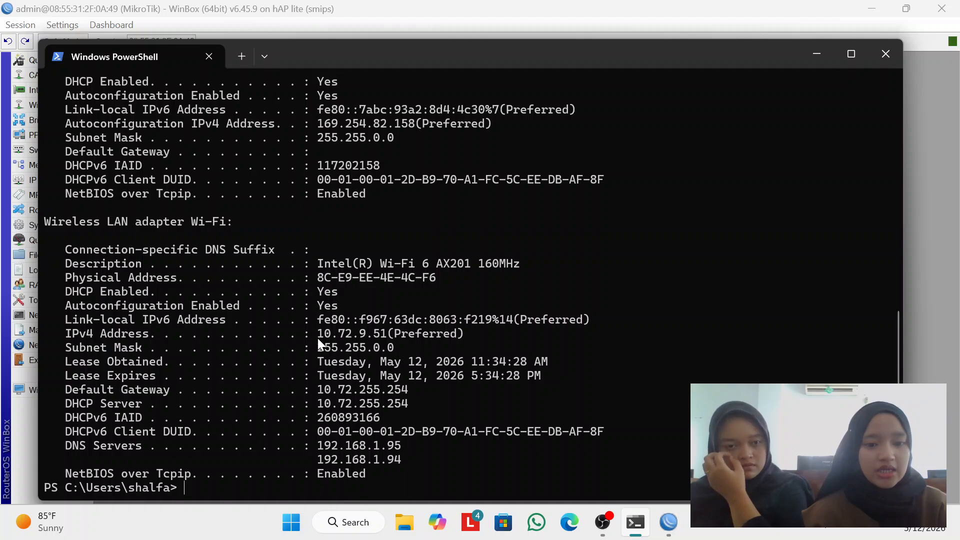
left_click_drag(317, 335, 389, 336)
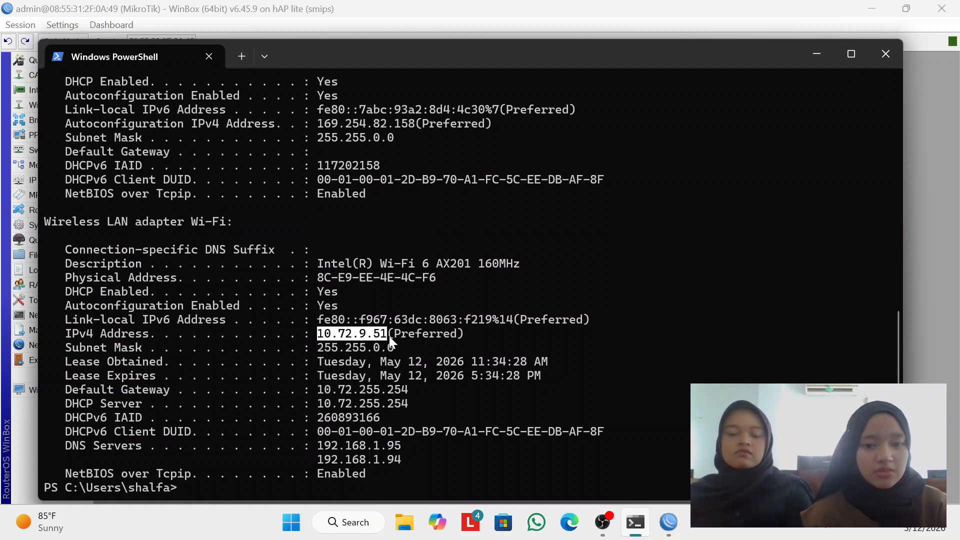
key("ctrl+c")
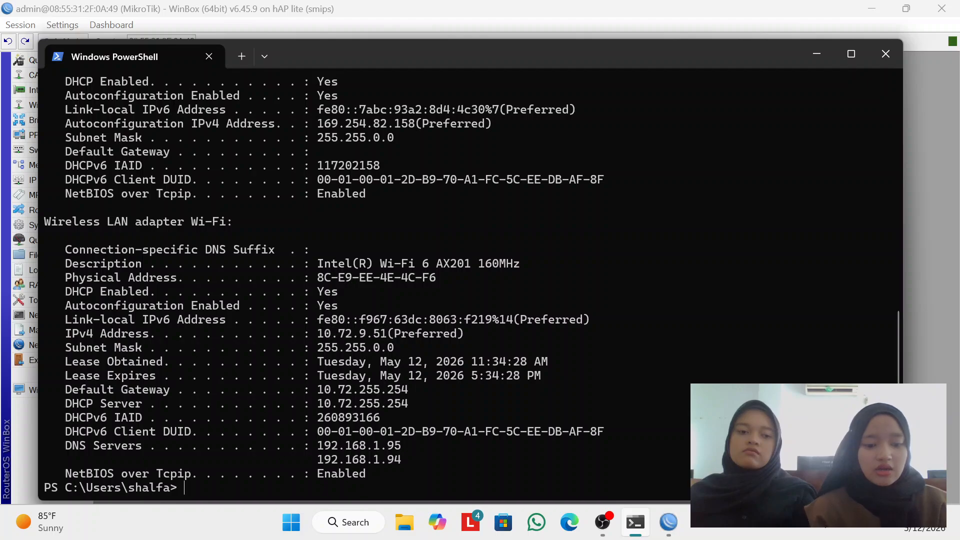
key("alt+Tab")
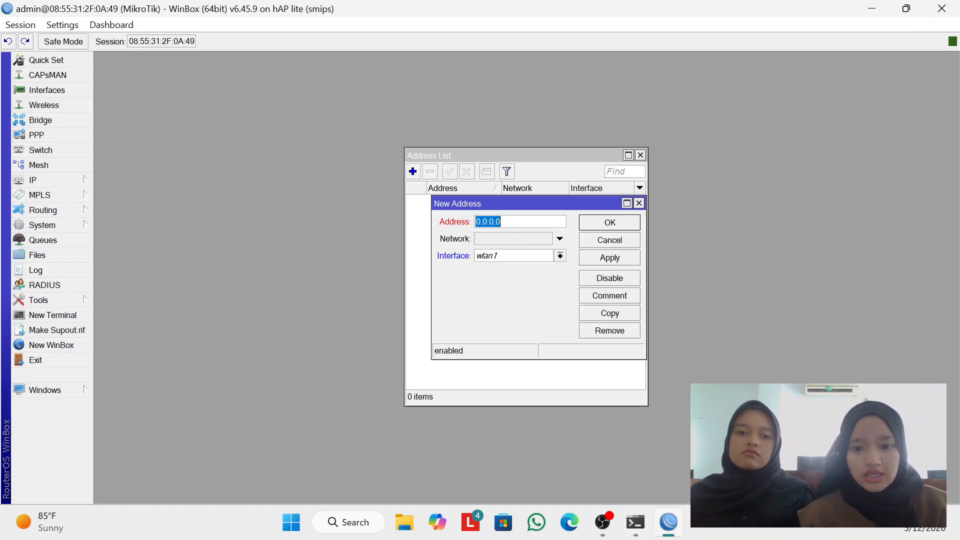
key("ctrl+v")
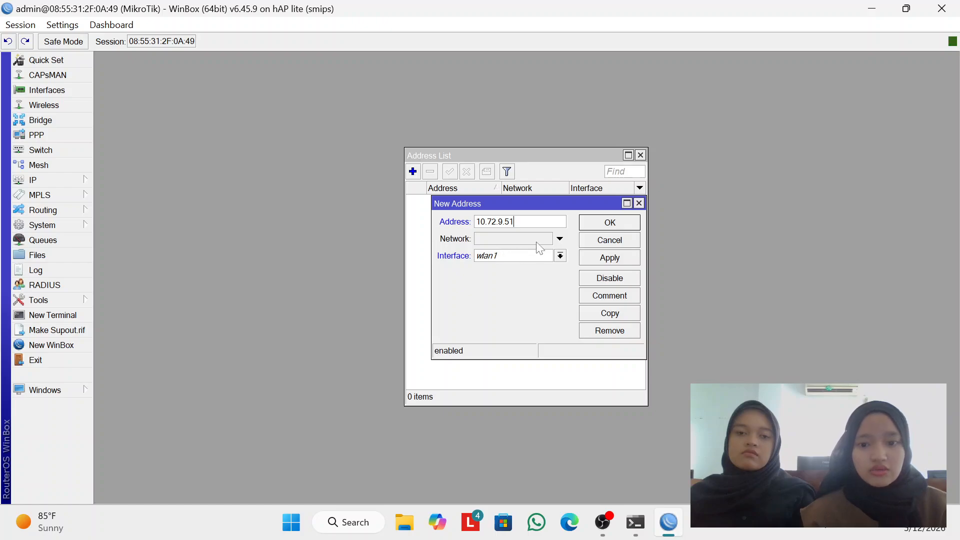
- Complete the address as 10.72.9.51/16 on interface koneksi, save it, and close the Address List
type("/16")
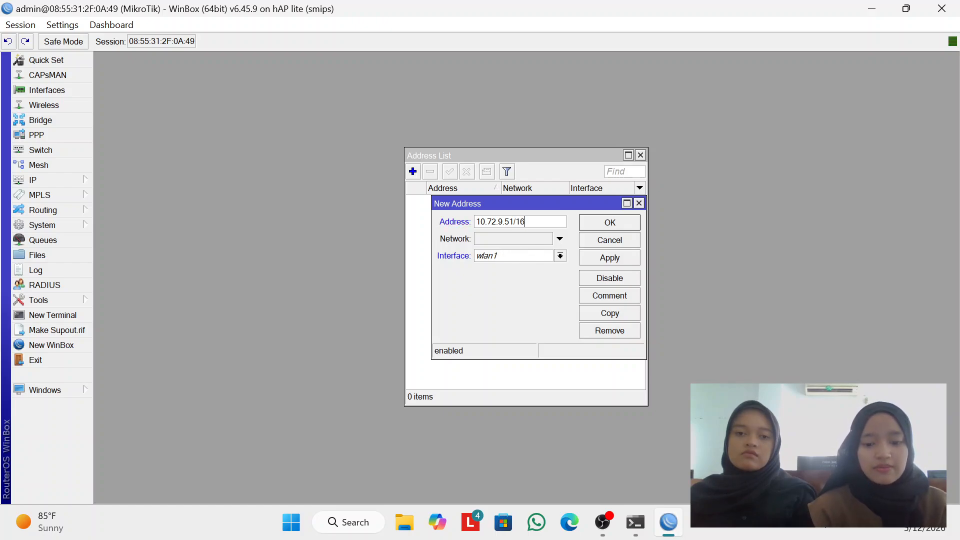
left_click(559, 256)
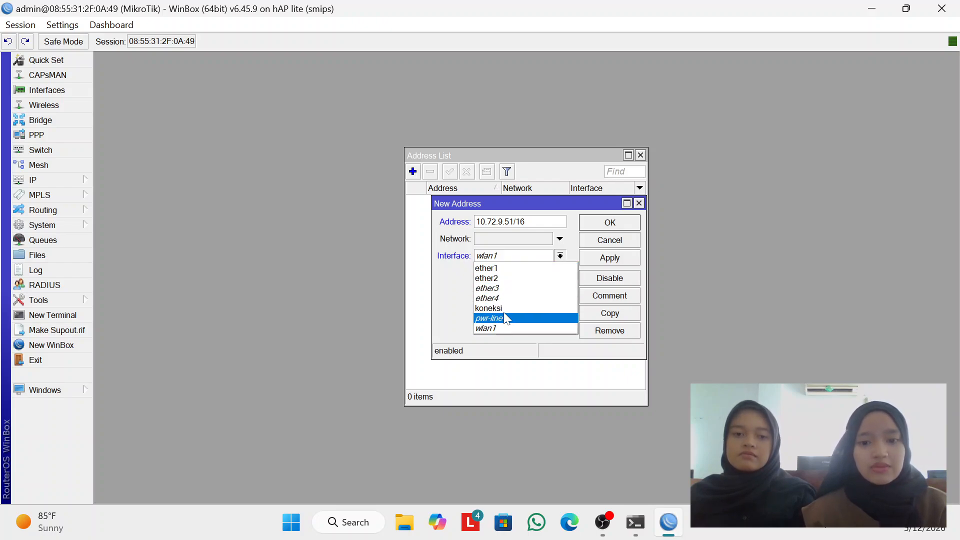
left_click(515, 306)
left_click(615, 256)
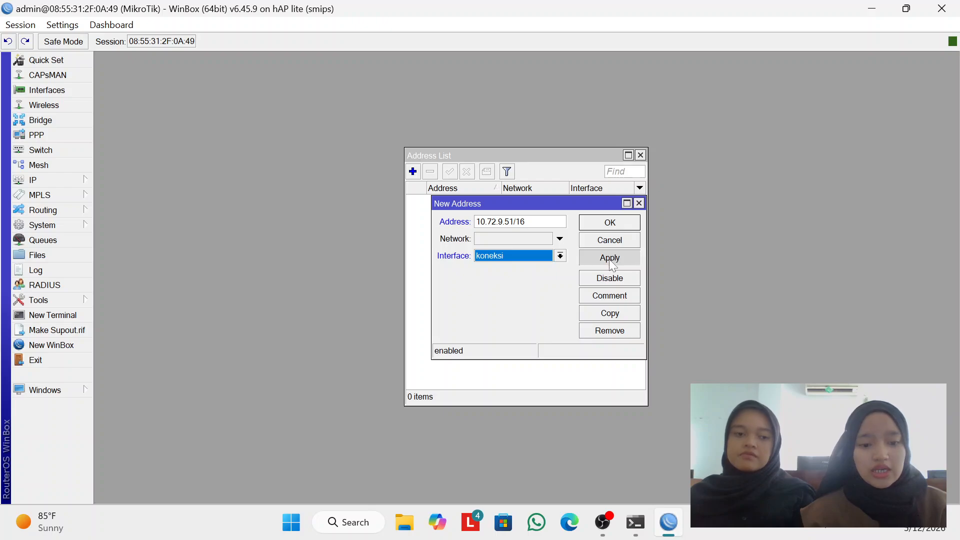
left_click(621, 226)
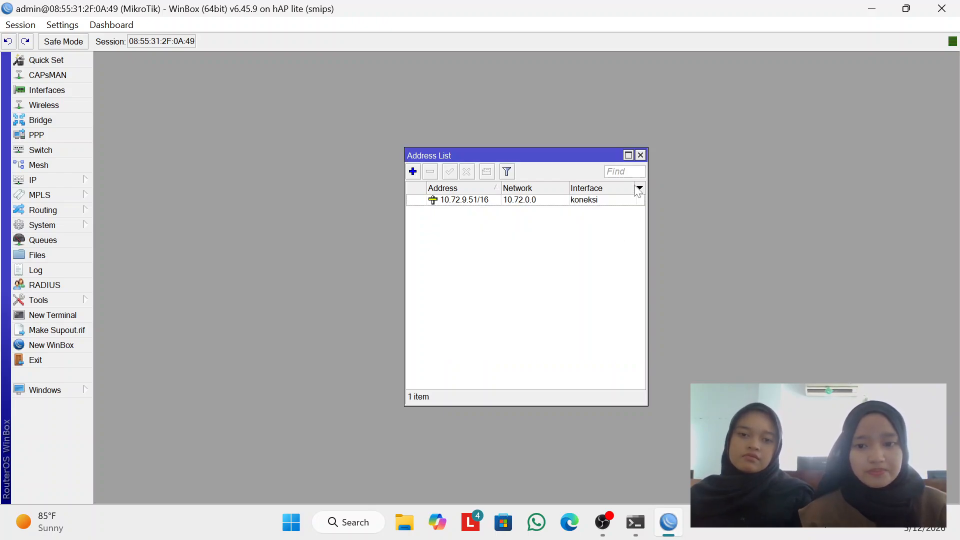
left_click(640, 155)
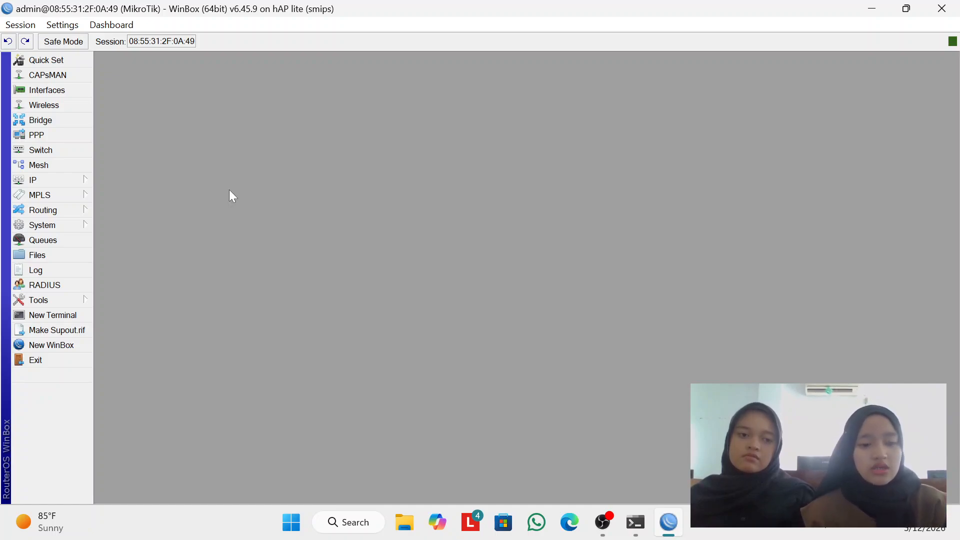
- Copy the default gateway 10.72.255.254 from the PowerShell ipconfig output
left_click(634, 522)
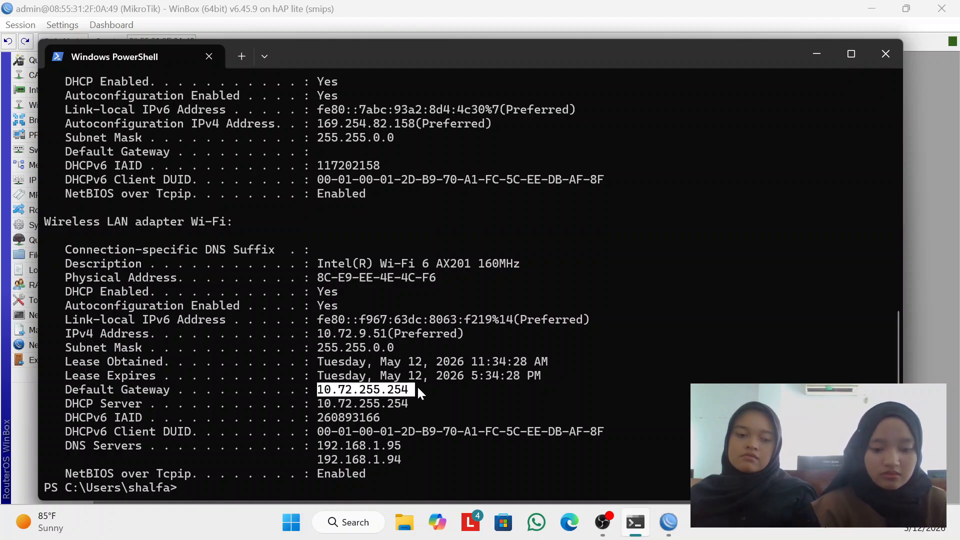
key("ctrl+c")
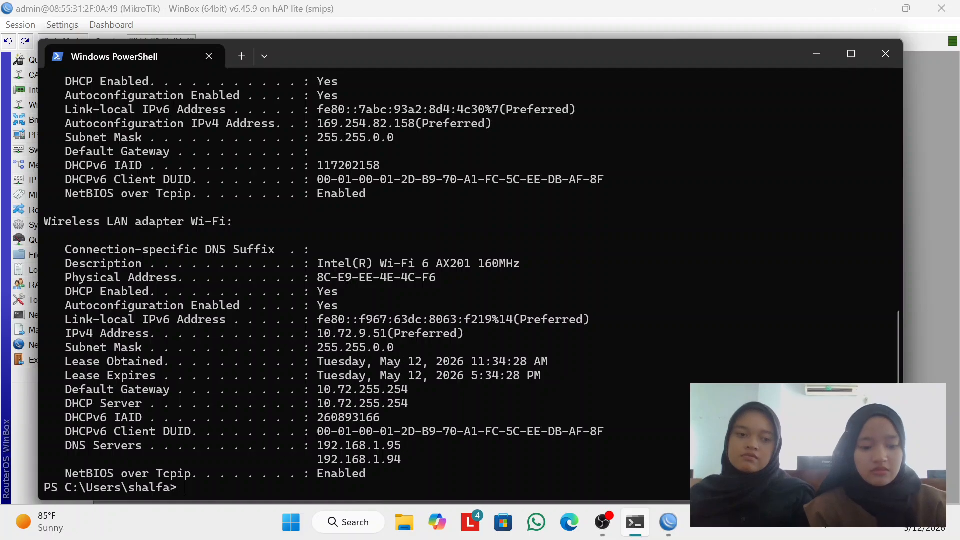
key("alt+Tab")
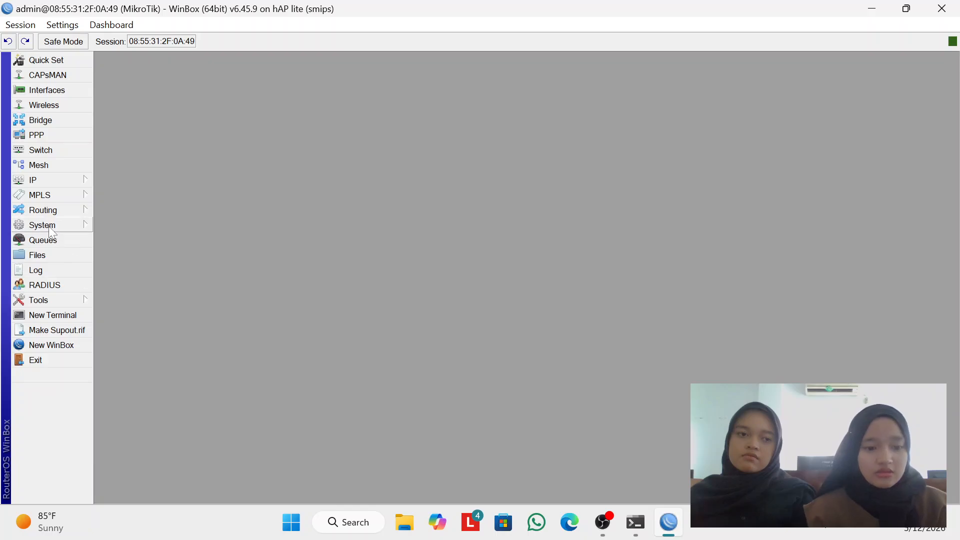
- Add a new route with gateway 10.72.255.254 and apply it
left_click(62, 179)
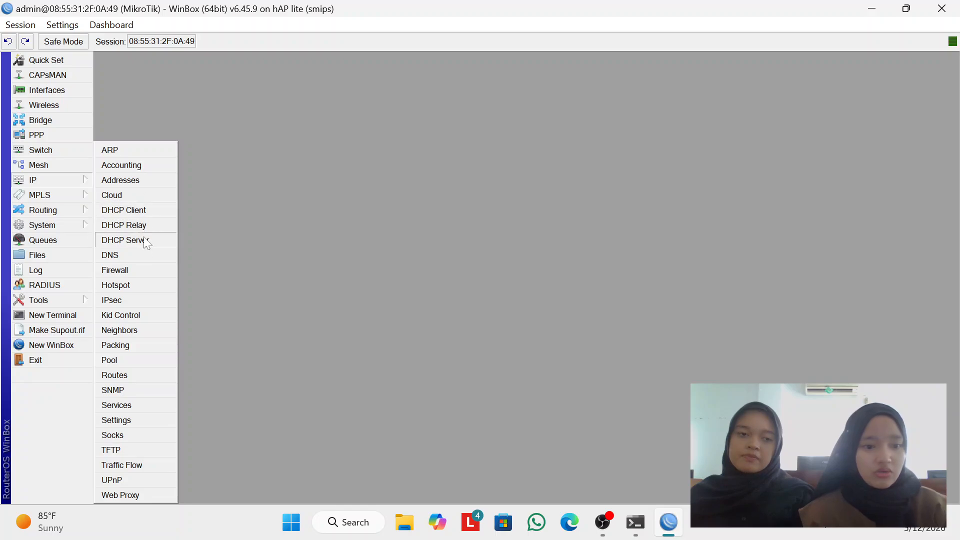
left_click(121, 375)
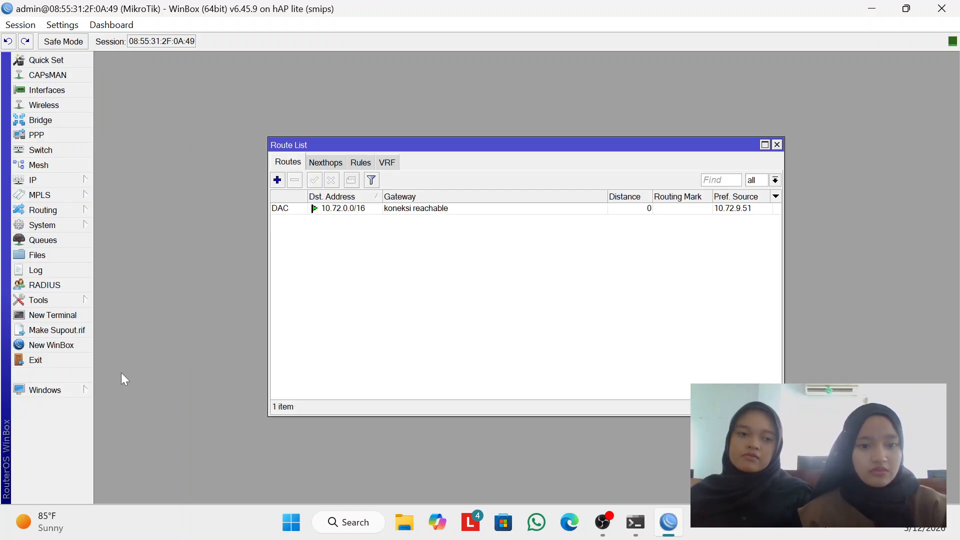
left_click(276, 180)
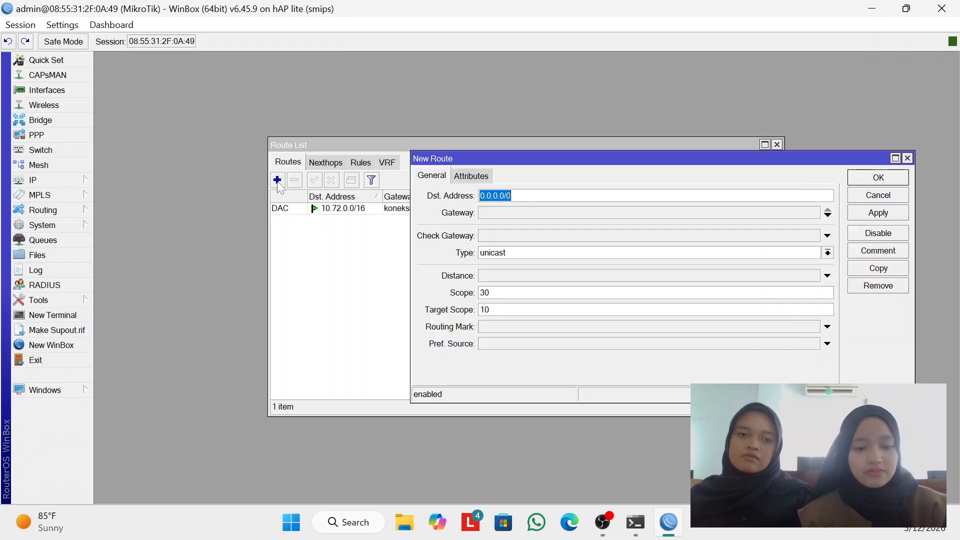
left_click(505, 212)
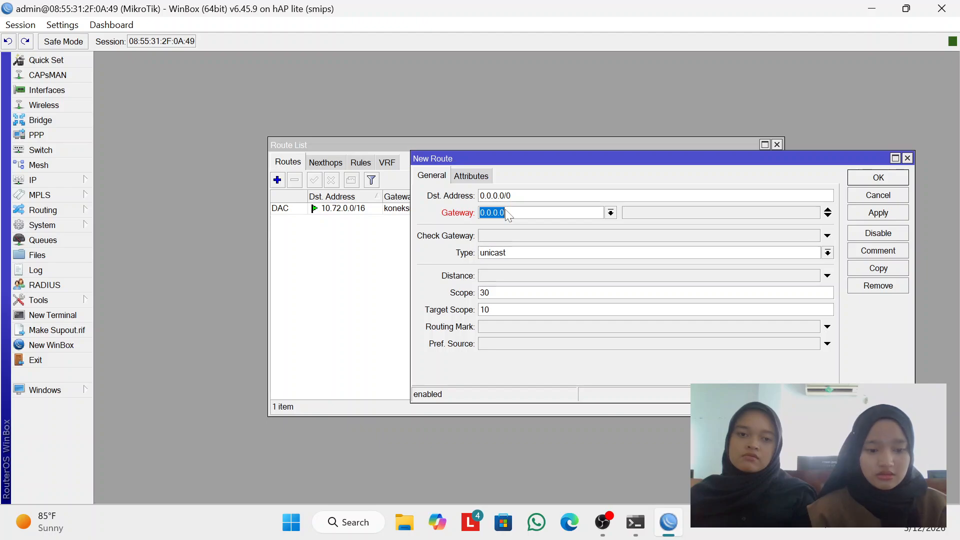
key("ctrl+v")
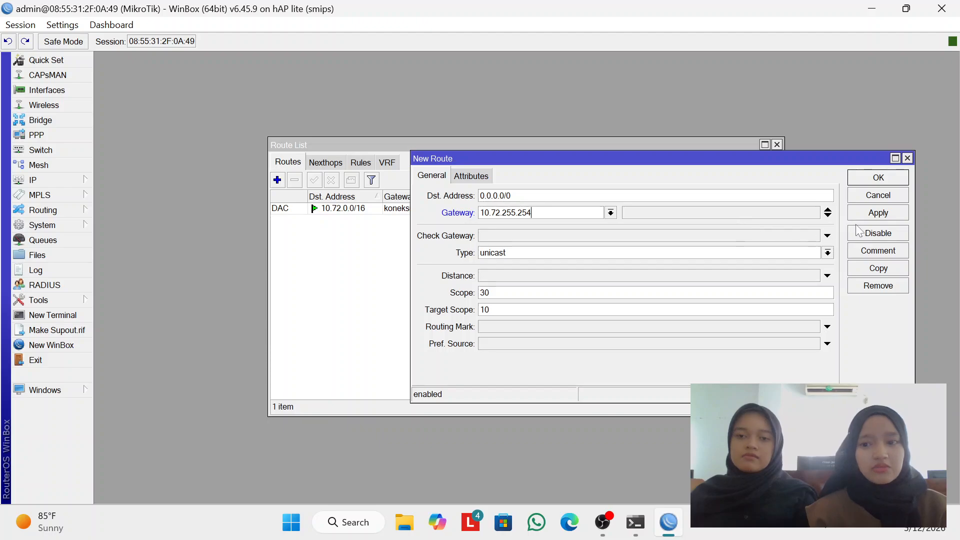
left_click(872, 213)
- Close the new route and Route List, then set DNS server 8.8.8.8 with remote requests allowed
left_click(891, 179)
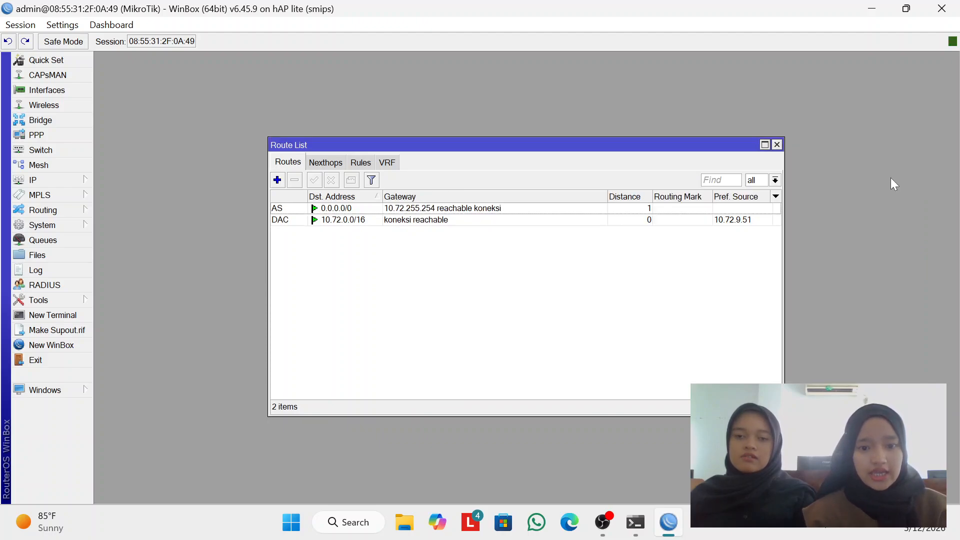
left_click(777, 146)
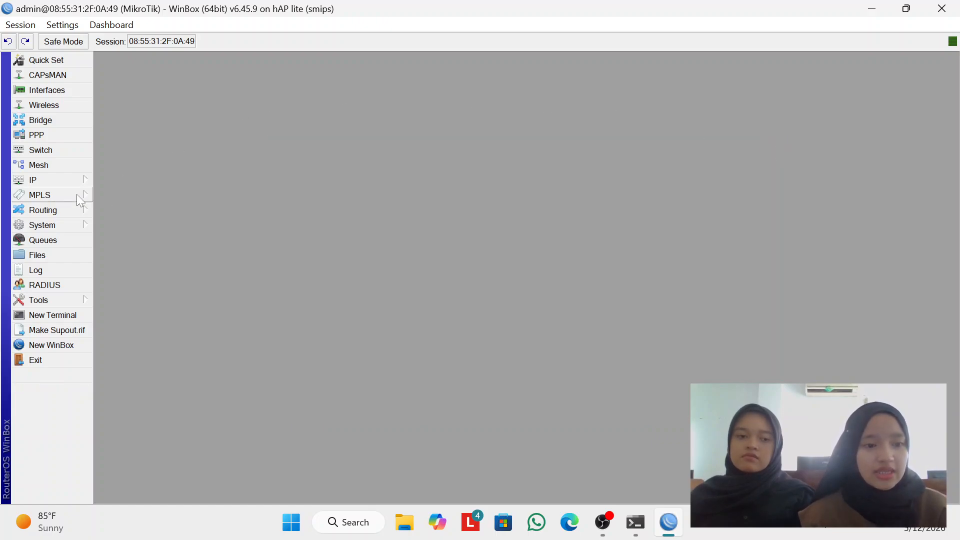
left_click(66, 182)
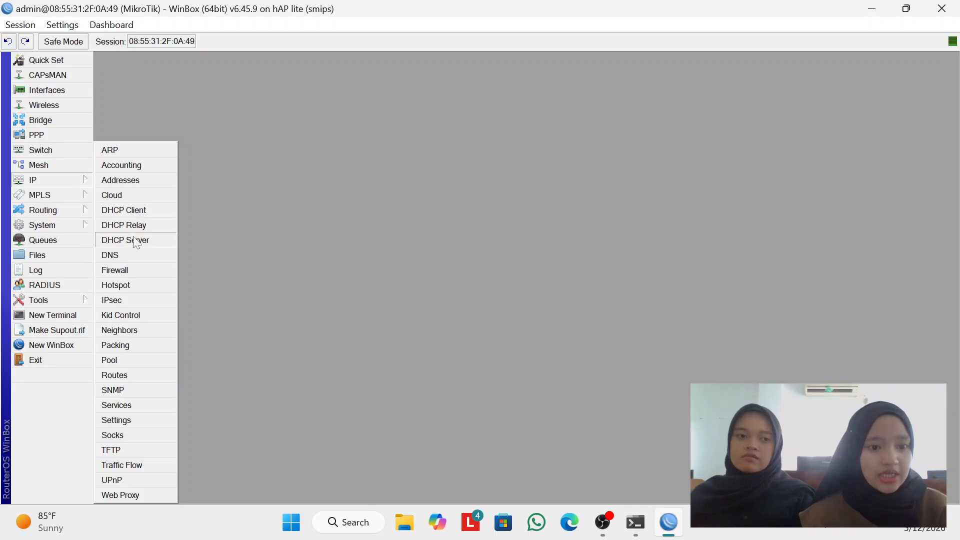
left_click(111, 255)
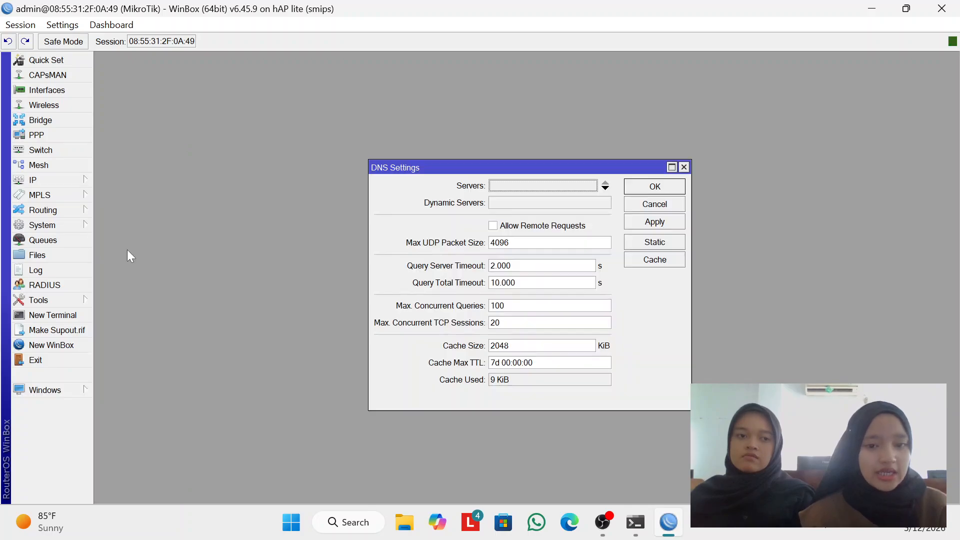
left_click(514, 185)
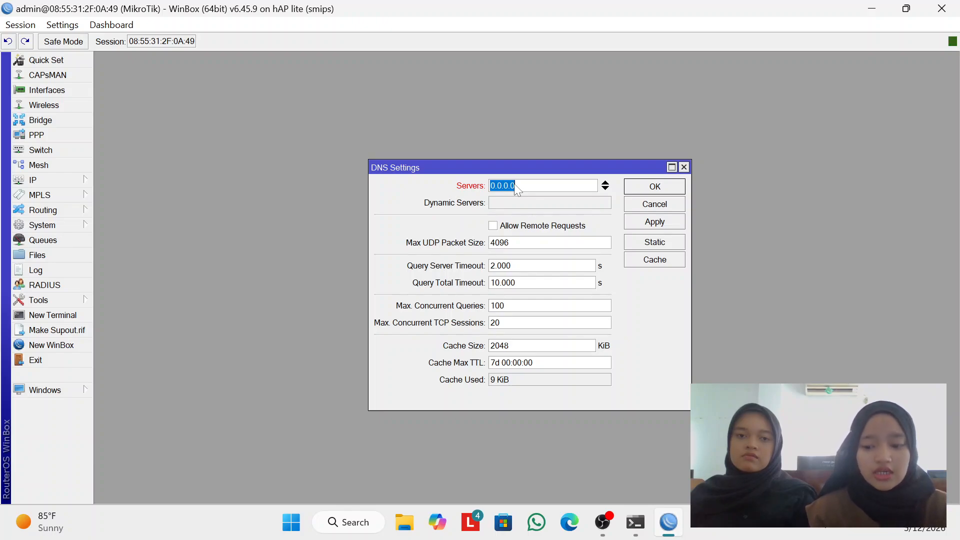
type("8.8.8")
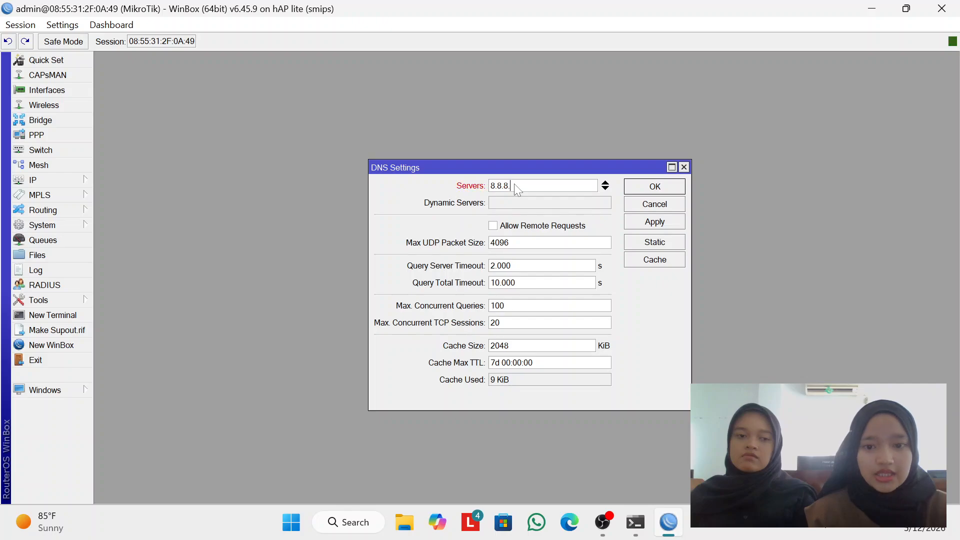
type(".8")
left_click(494, 227)
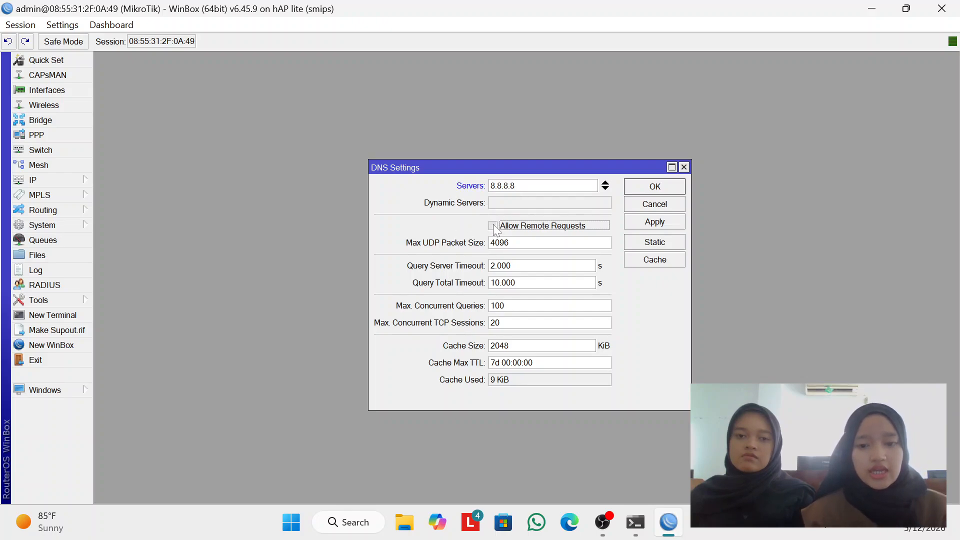
left_click(659, 224)
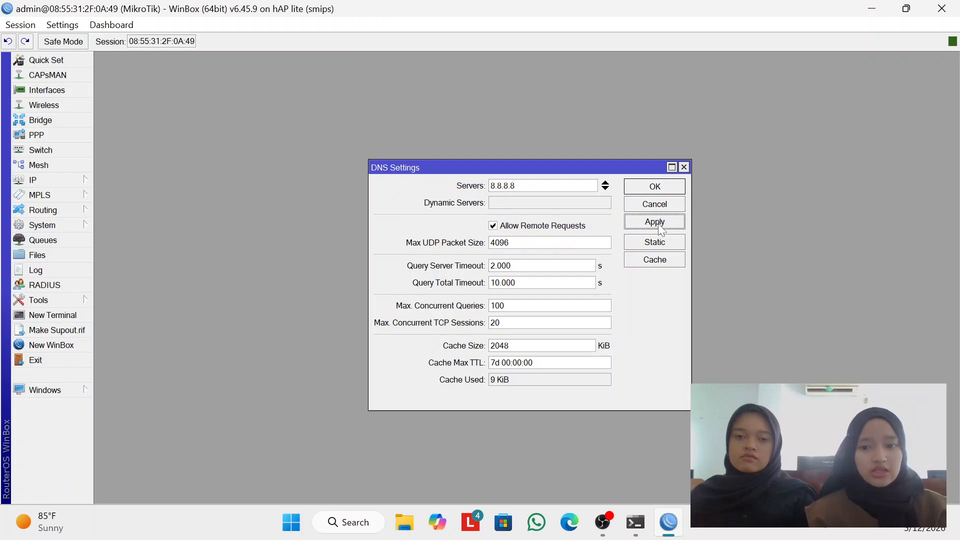
left_click(659, 186)
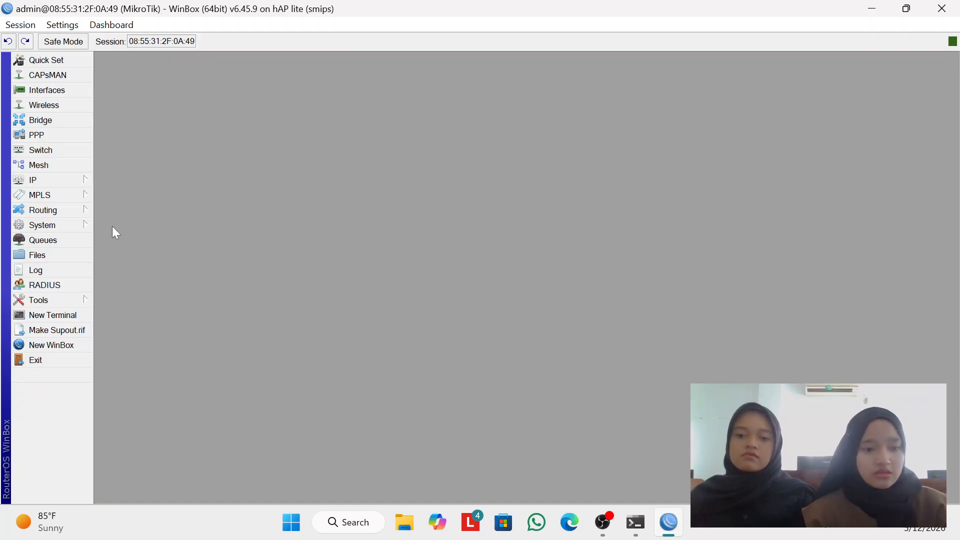
- Run ping 8.8.8.8 in a new router terminal, getting ~17 ms replies, then close it
left_click(71, 315)
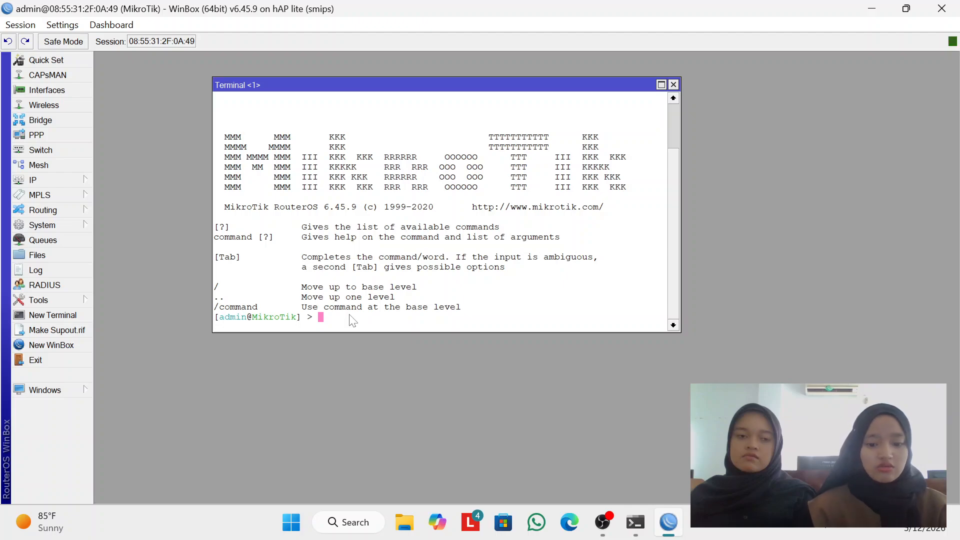
type("ping")
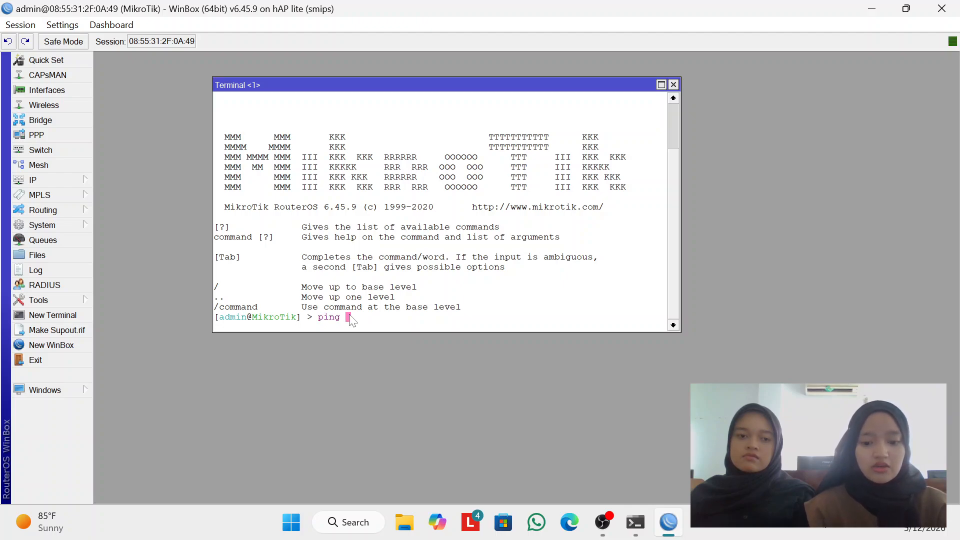
type(" 8")
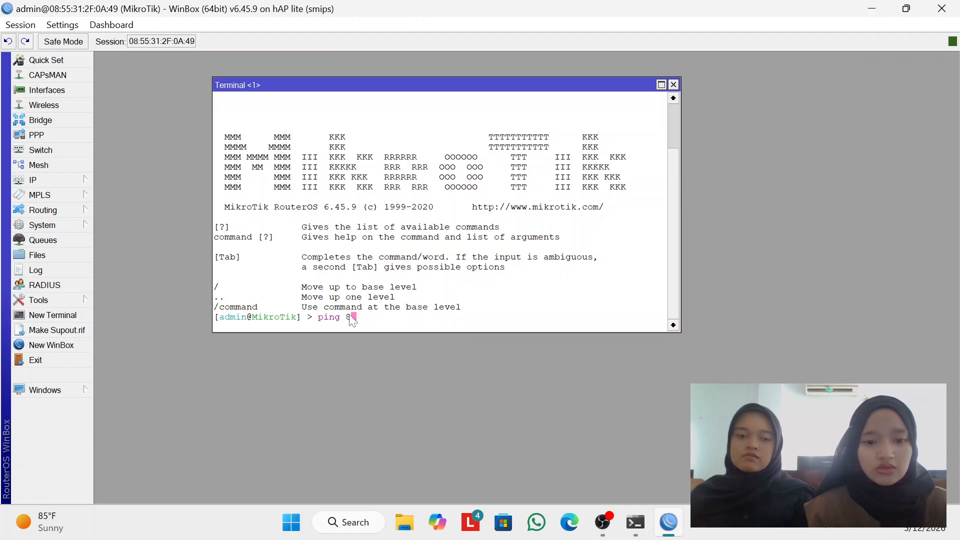
type(".8.8.8")
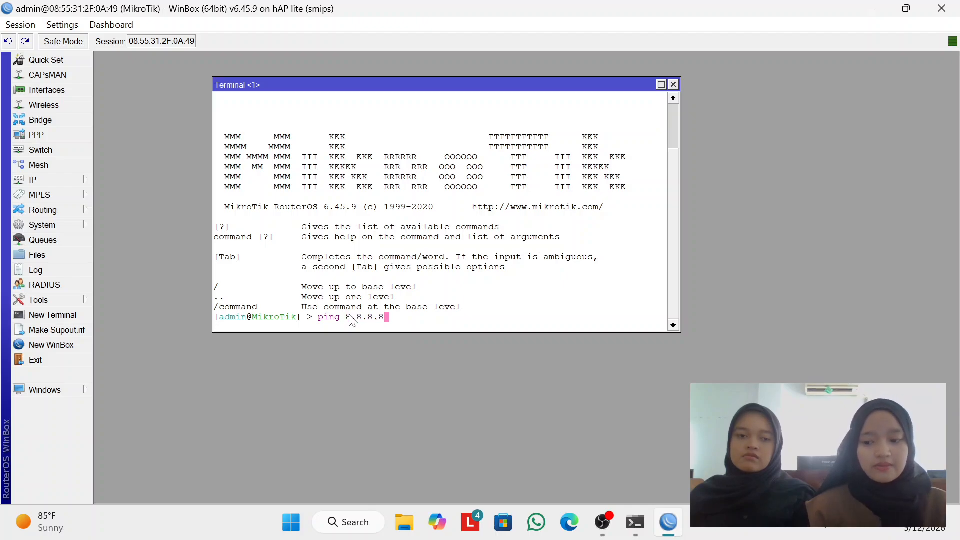
key("Return")
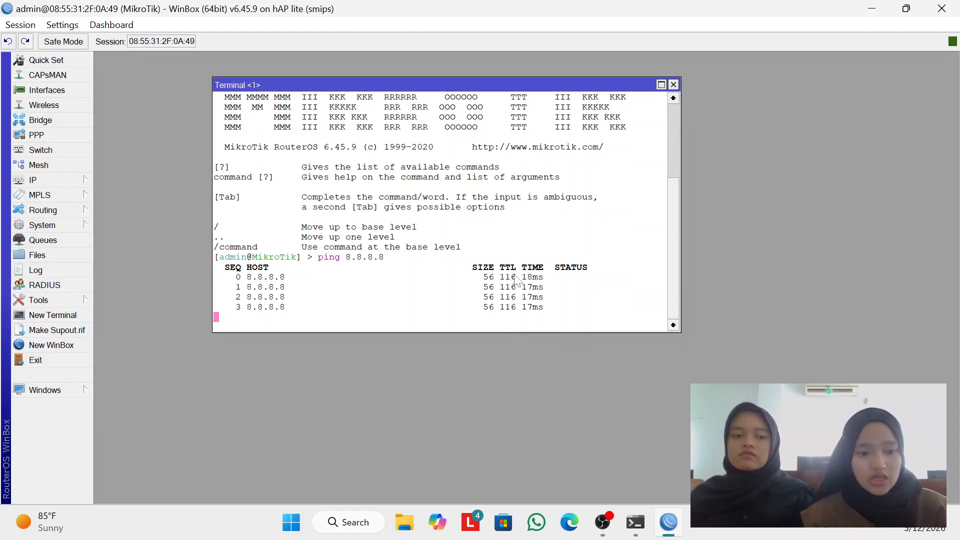
left_click(673, 84)
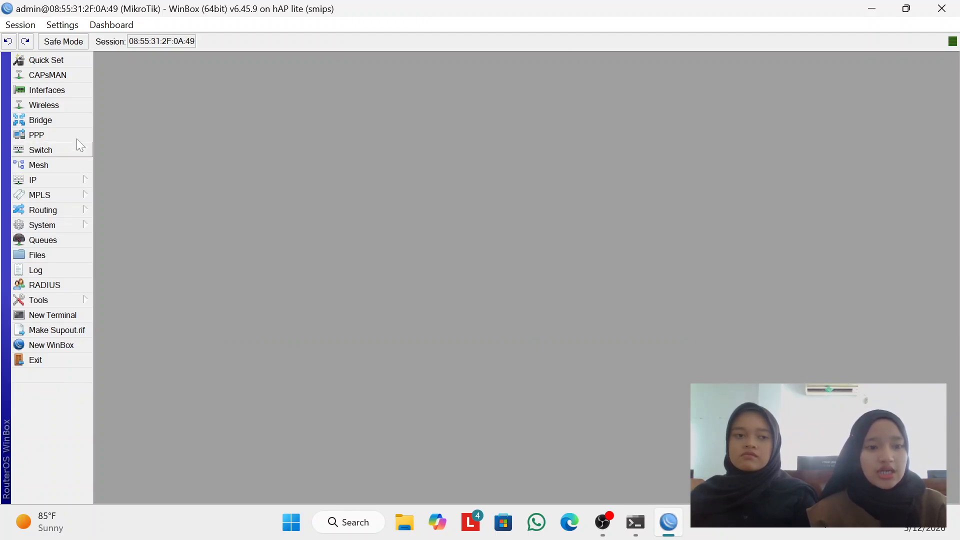
- Create a second bridge named 'lokal' alongside koneksi in the Bridge window
left_click(64, 121)
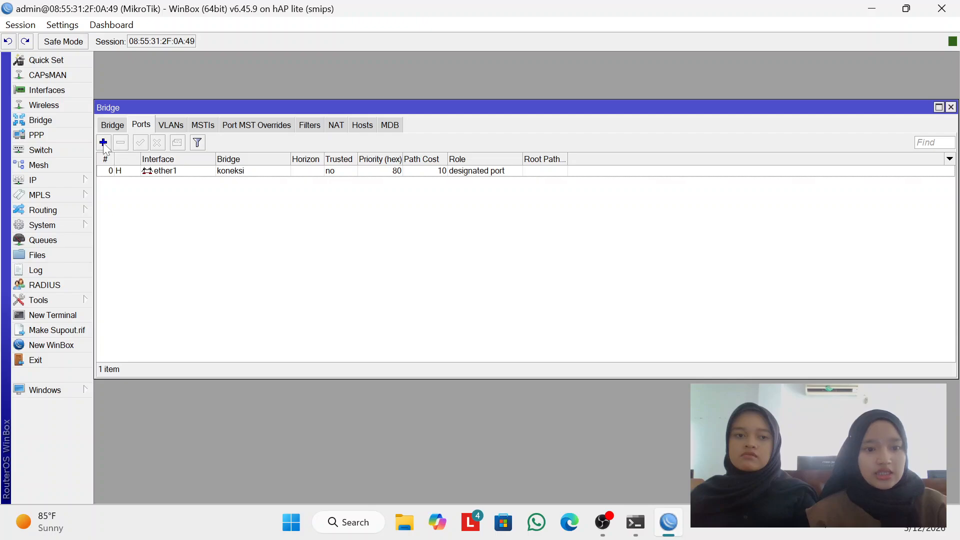
left_click(118, 126)
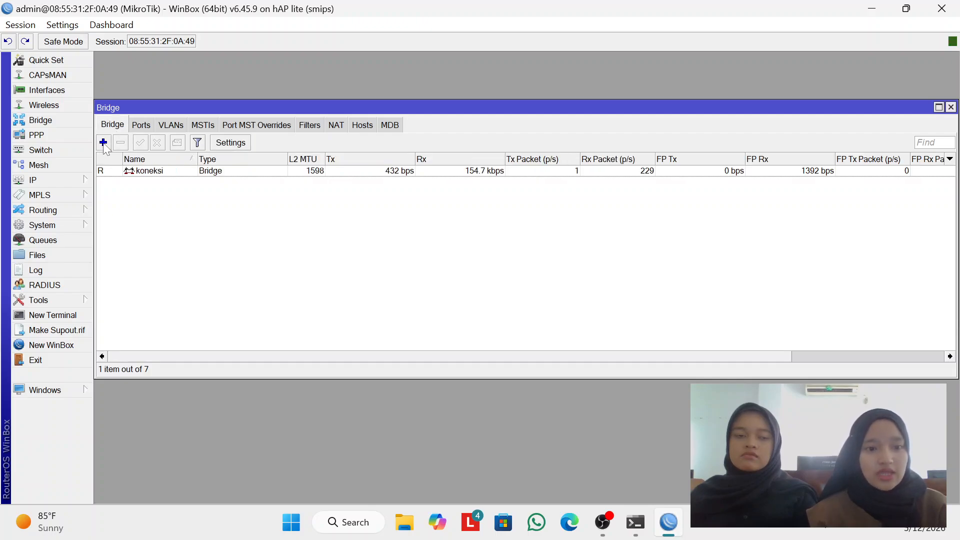
left_click(104, 143)
key("BackSpace")
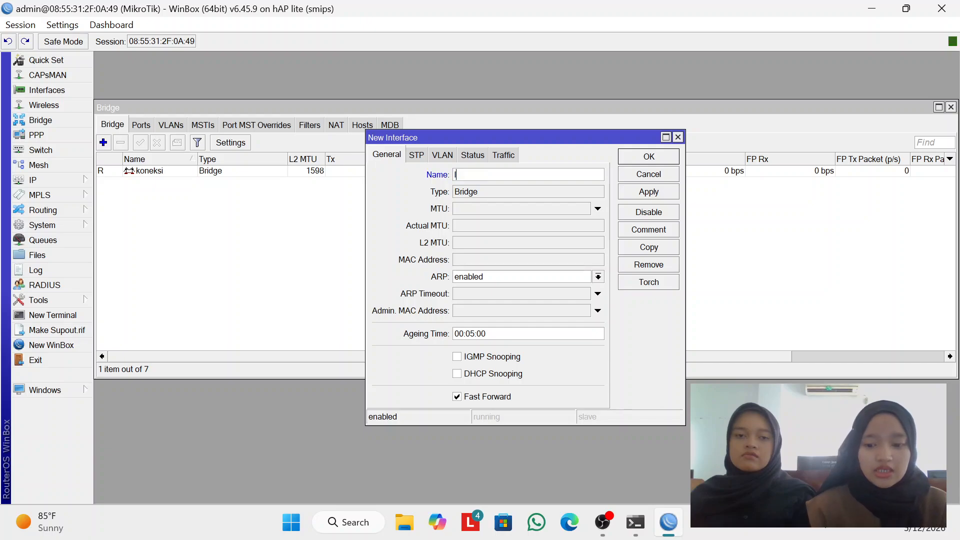
left_click(633, 192)
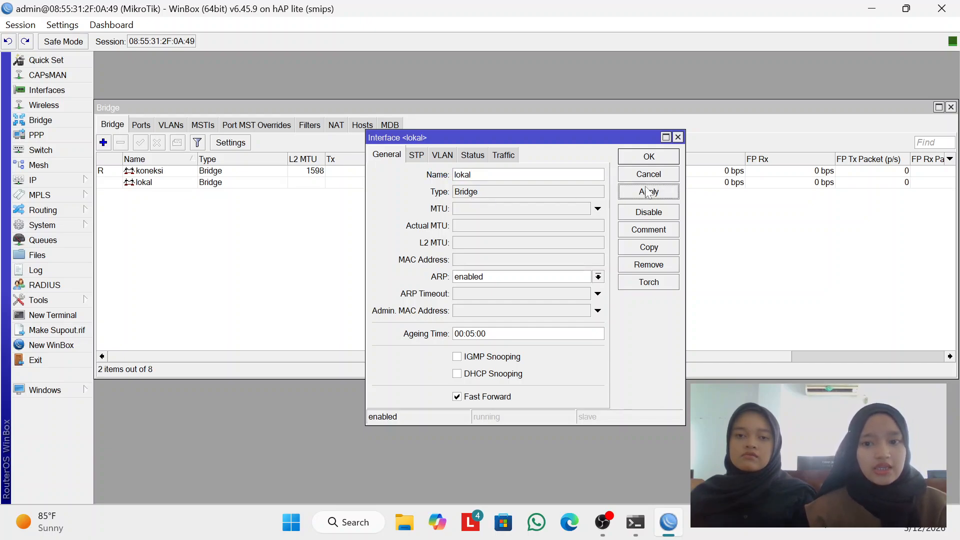
left_click(633, 155)
- Add ether2 as a port of the lokal bridge and close the Bridge window
left_click(143, 128)
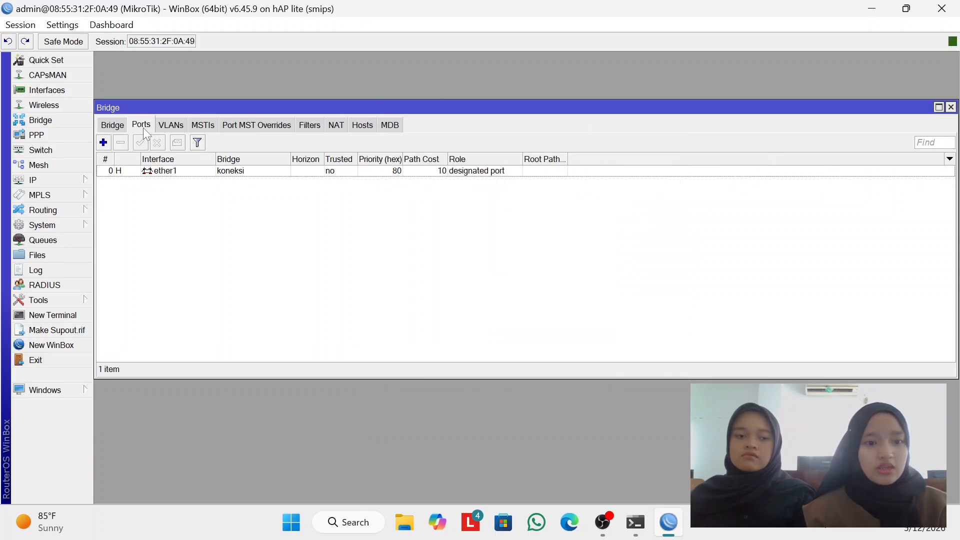
left_click(104, 142)
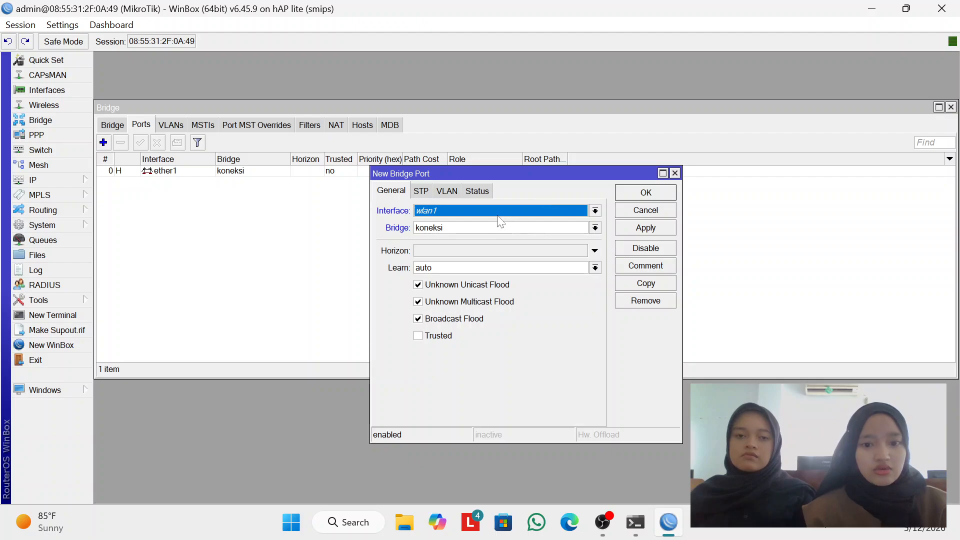
left_click(490, 212)
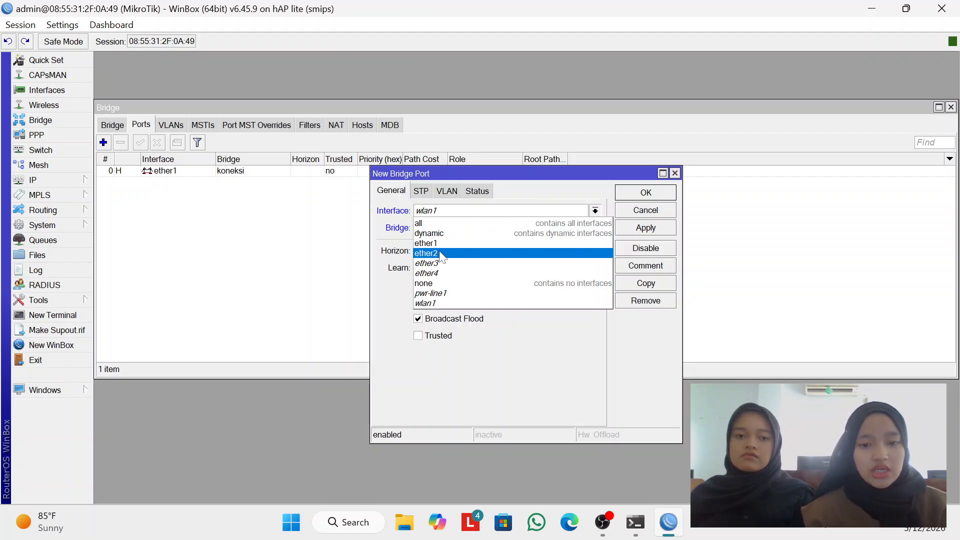
left_click(427, 254)
left_click(448, 228)
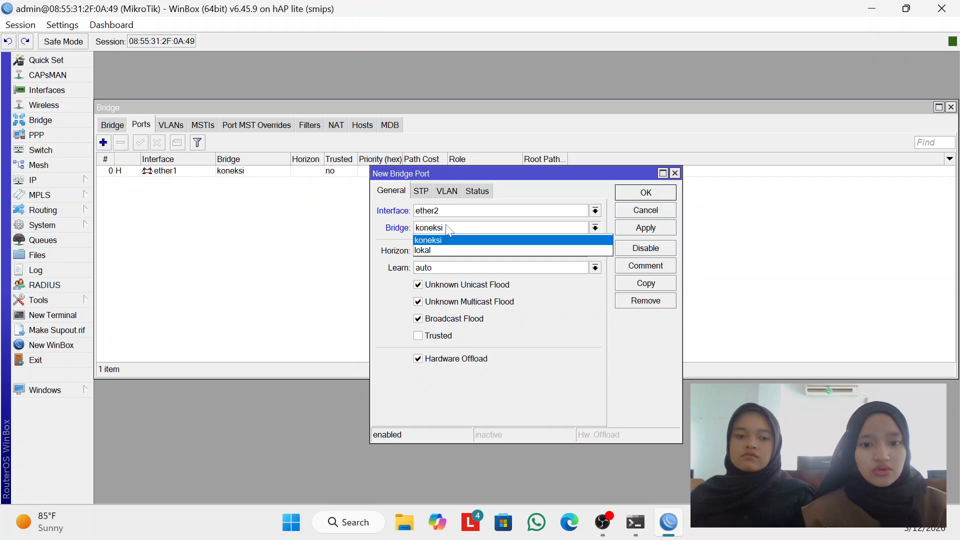
left_click(430, 250)
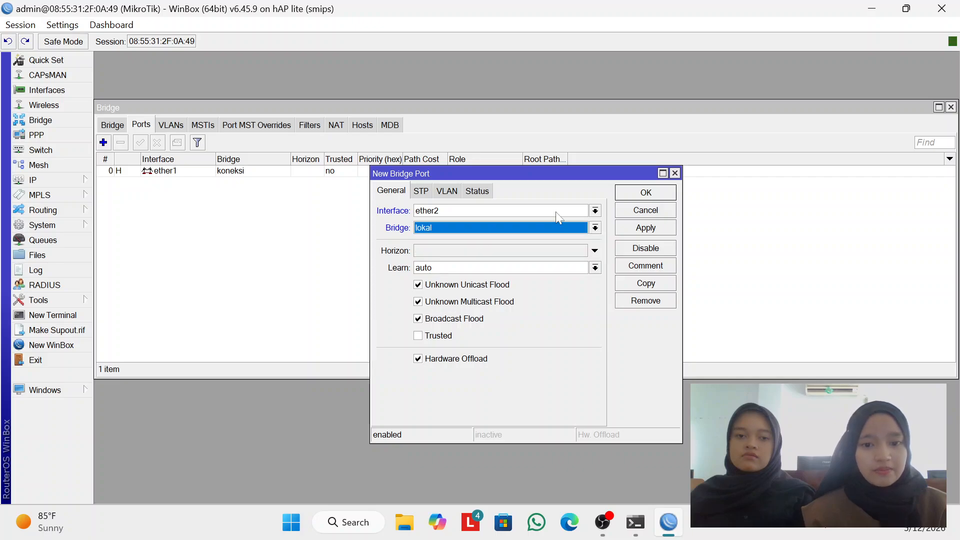
left_click(662, 227)
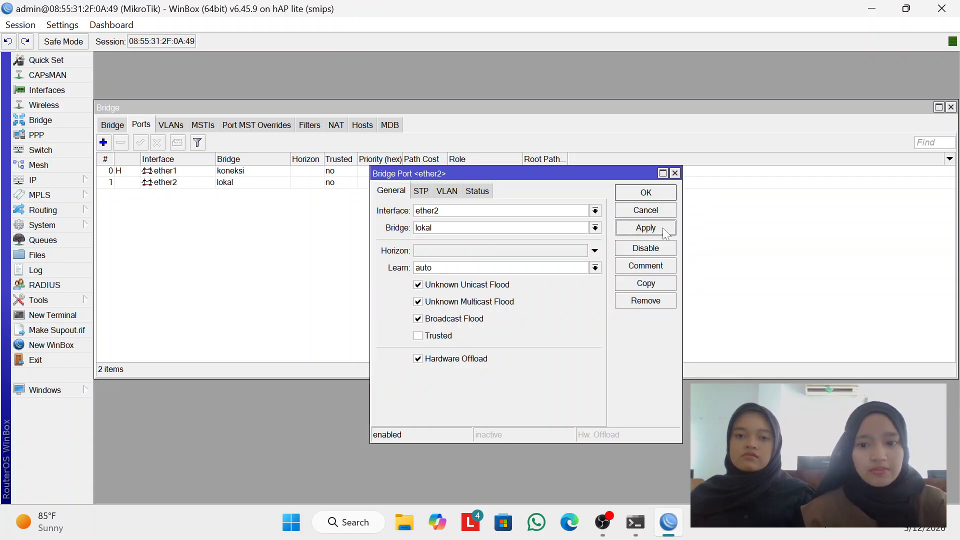
left_click(647, 192)
left_click(950, 107)
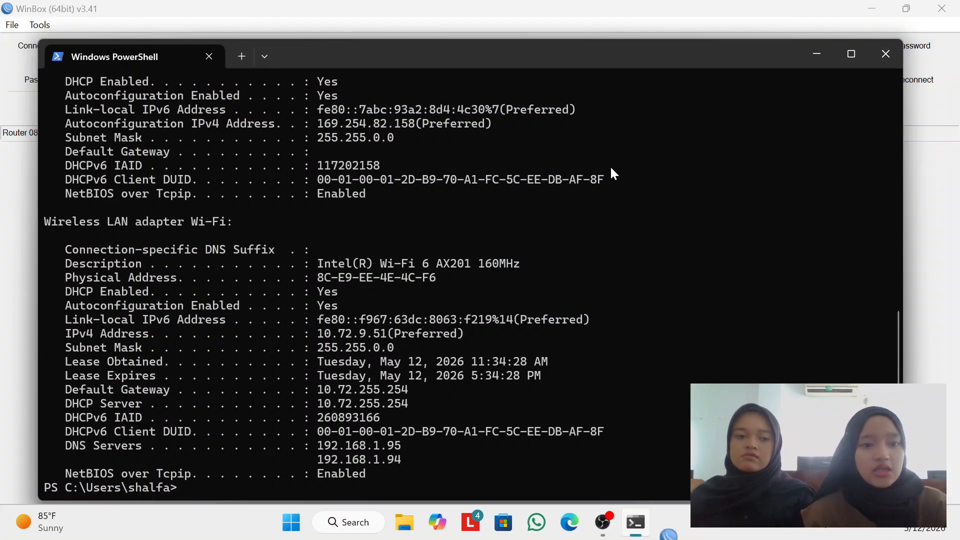
left_click(922, 179)
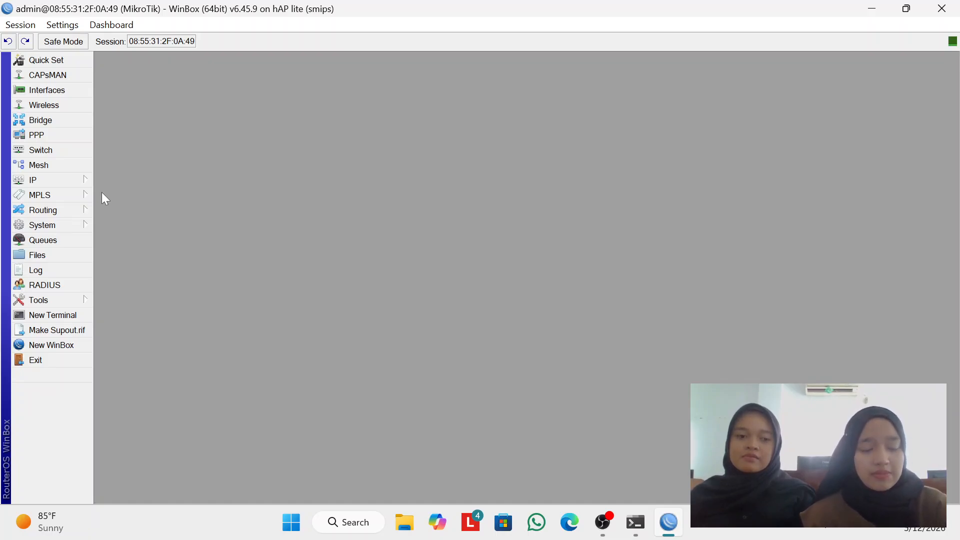
- Add the address 192.168.16.1/24 on interface lokal and close the Address List
left_click(56, 180)
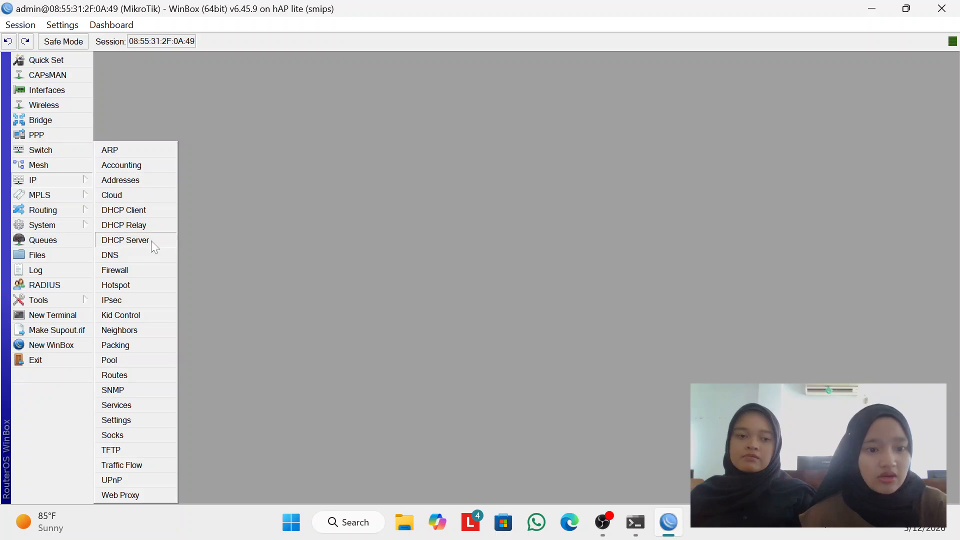
left_click(139, 186)
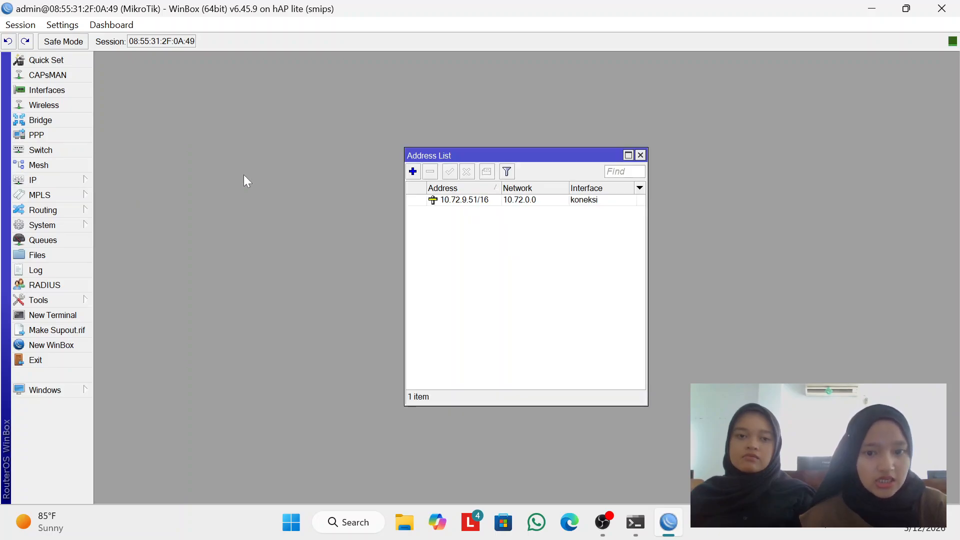
left_click(413, 171)
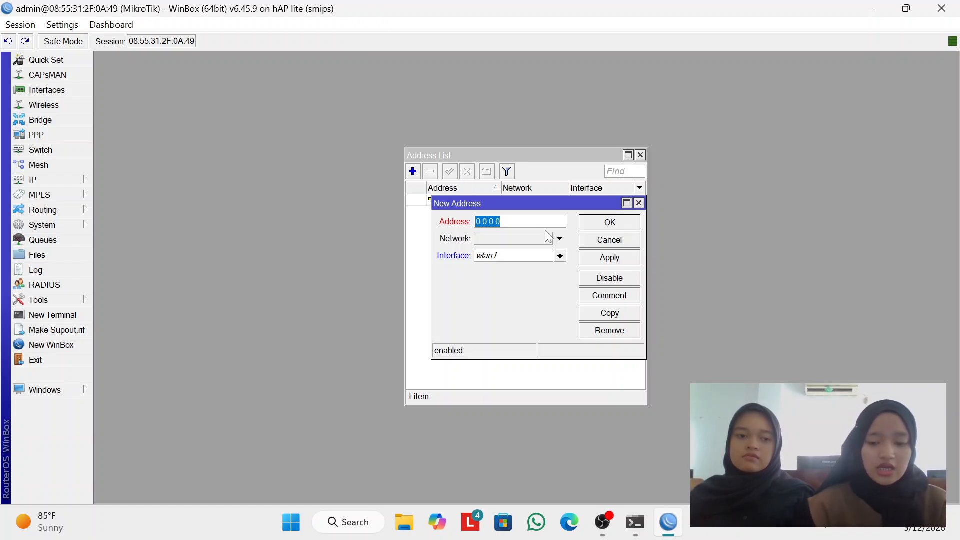
type("192.16")
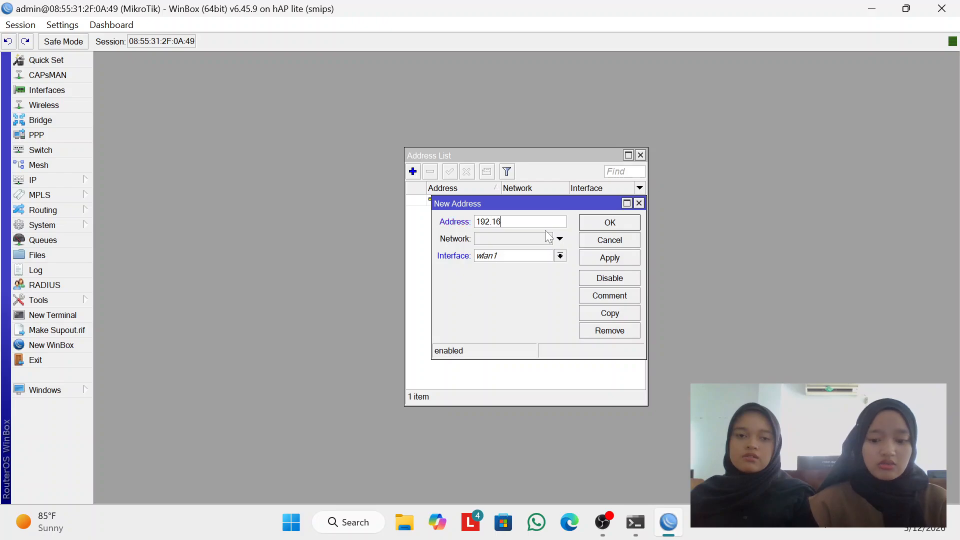
type("8.16.1/24")
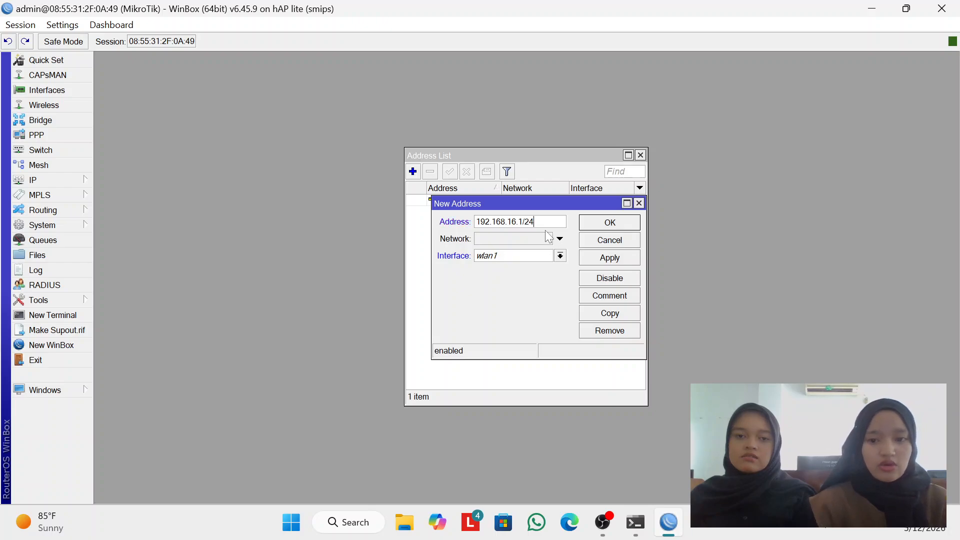
left_click(560, 256)
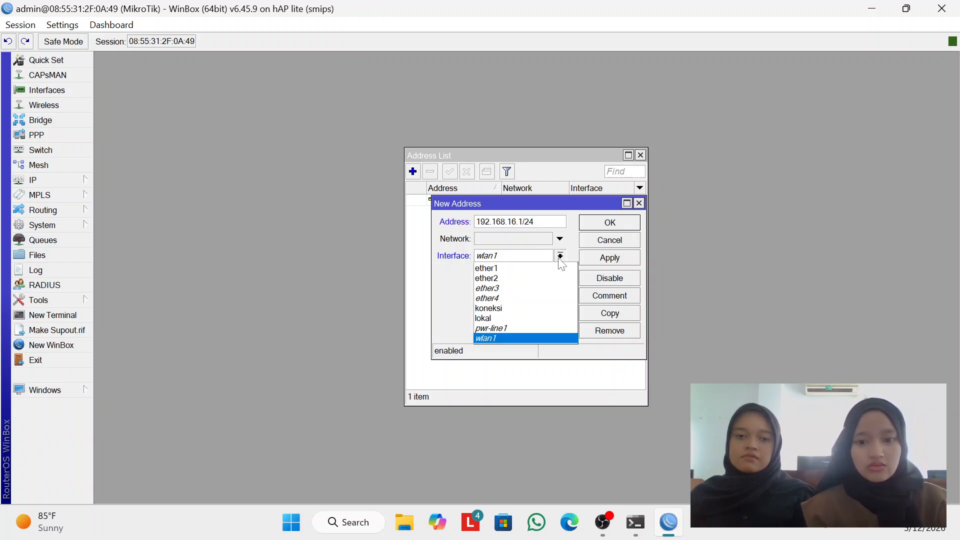
left_click(501, 319)
left_click(598, 260)
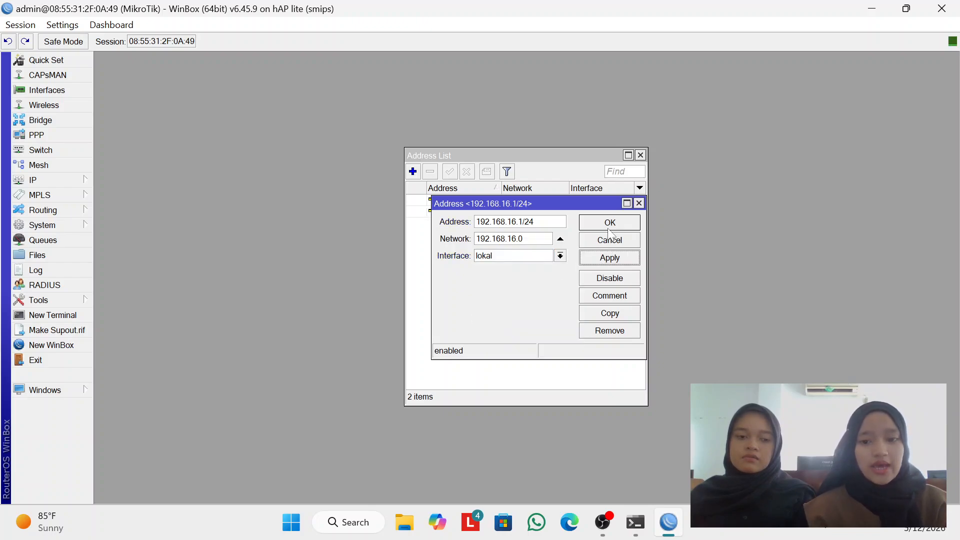
left_click(608, 223)
left_click(641, 155)
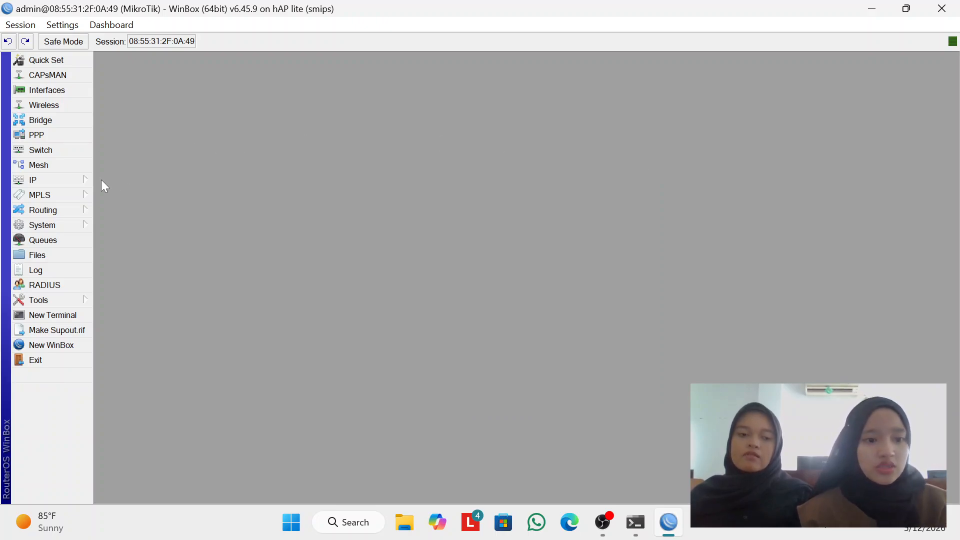
- Start DHCP Setup on lokal, accepting the 192.168.16.0/24 address space and suggested gateway
left_click(55, 180)
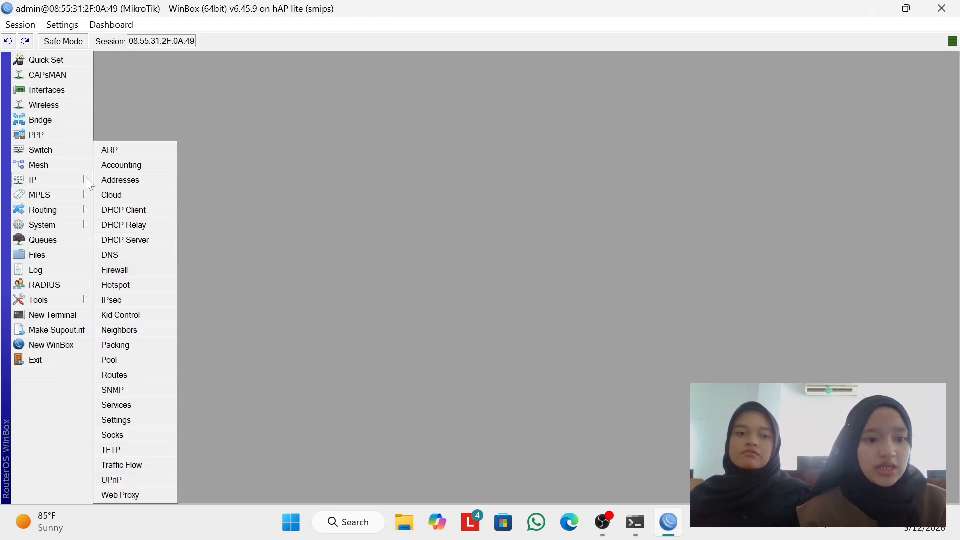
left_click(145, 240)
left_click(402, 180)
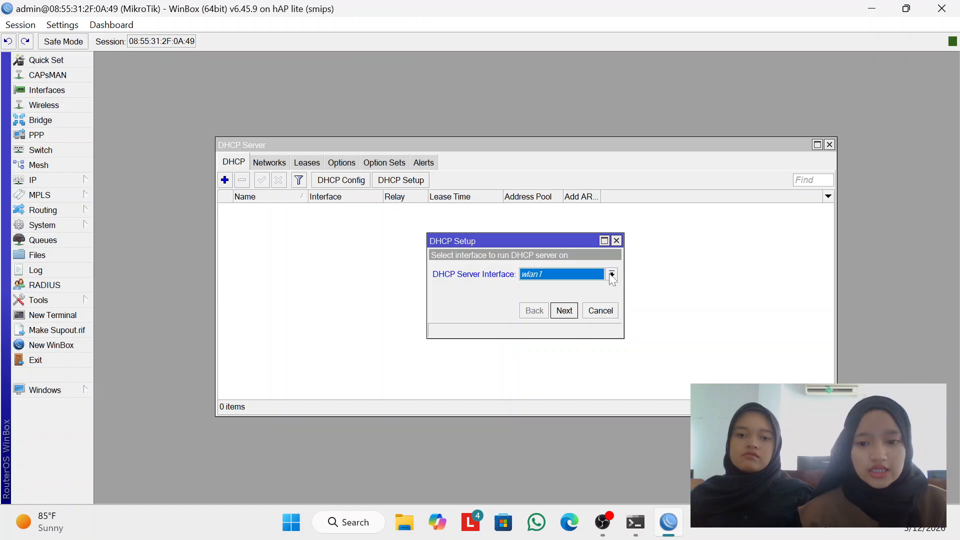
left_click(611, 275)
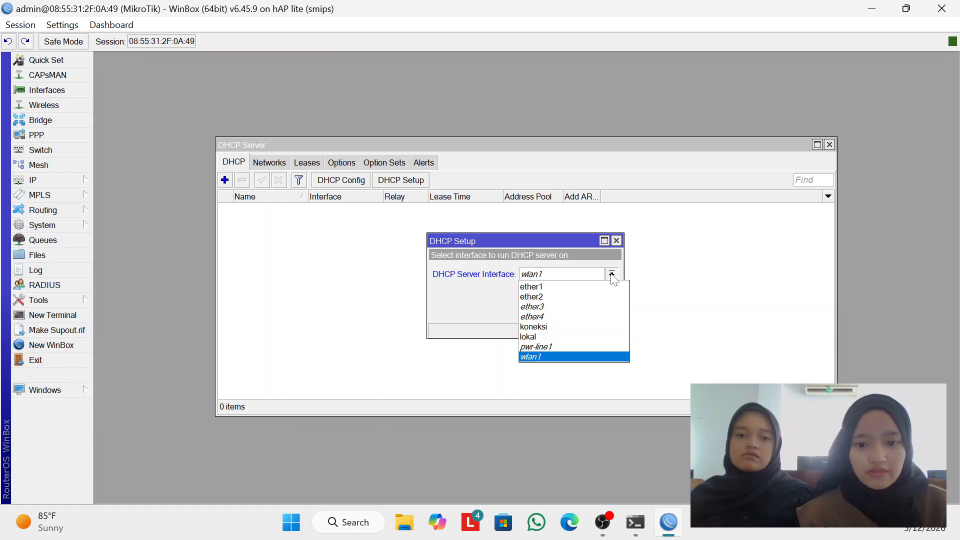
left_click(546, 335)
left_click(563, 311)
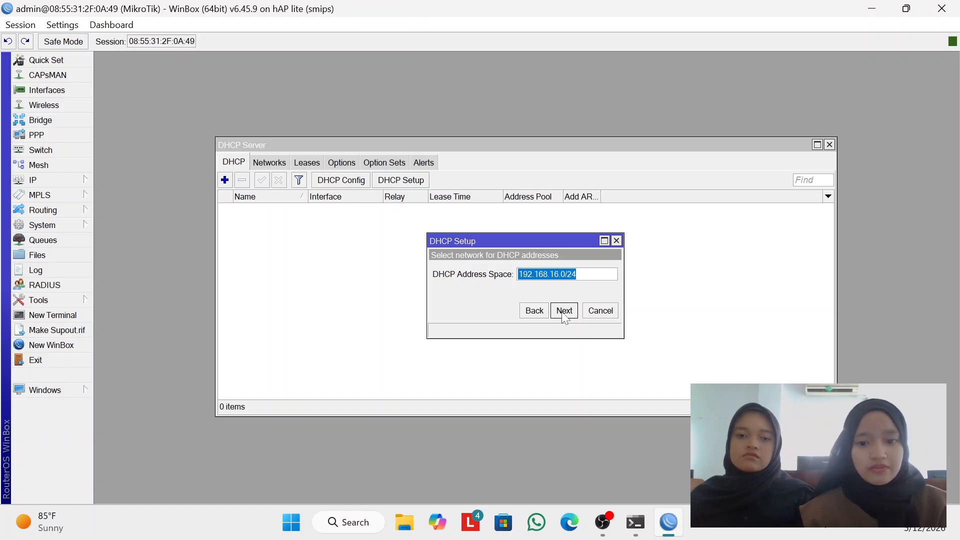
left_click(564, 311)
left_click(564, 311)
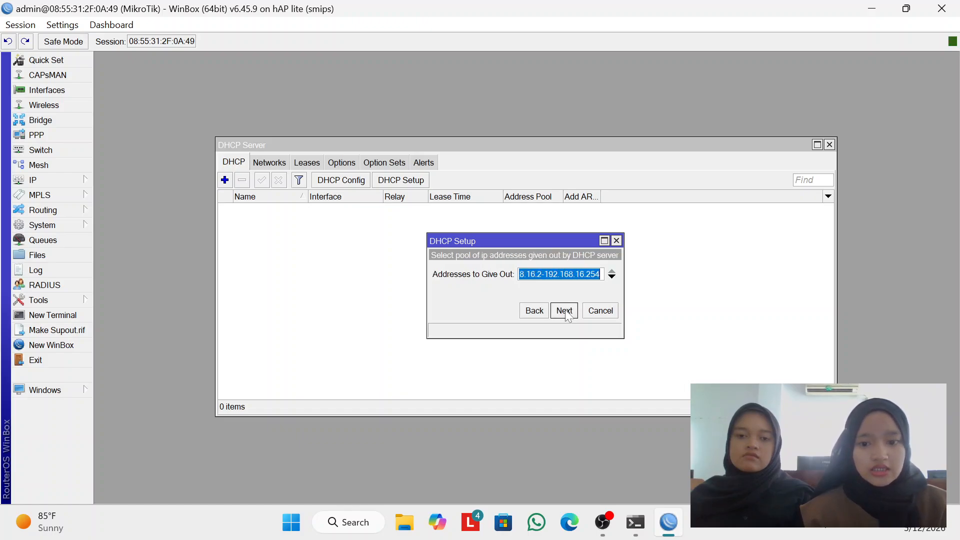
- End the pool at 192.168.16.31, keep DNS 8.8.8.8 and 00:10:00 leases, then finish
left_click(595, 274)
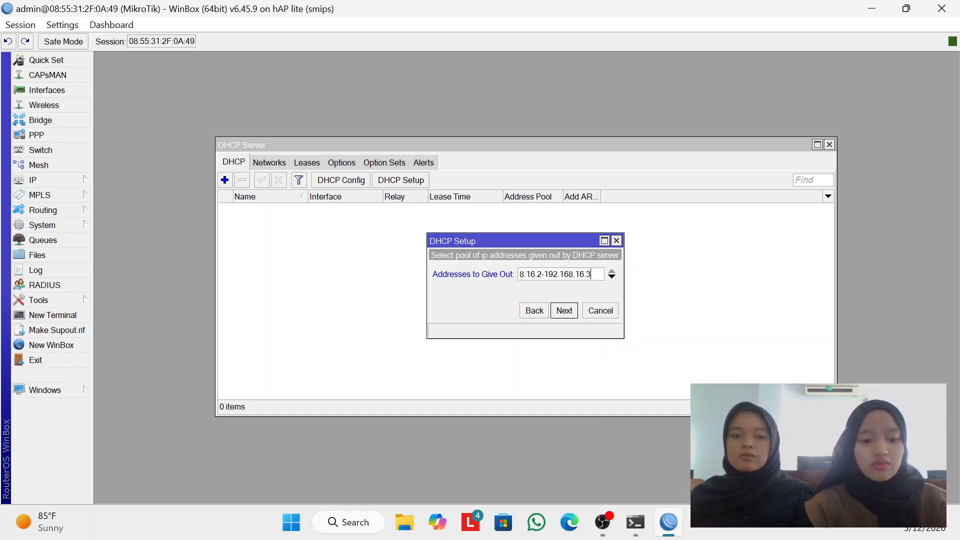
type("31")
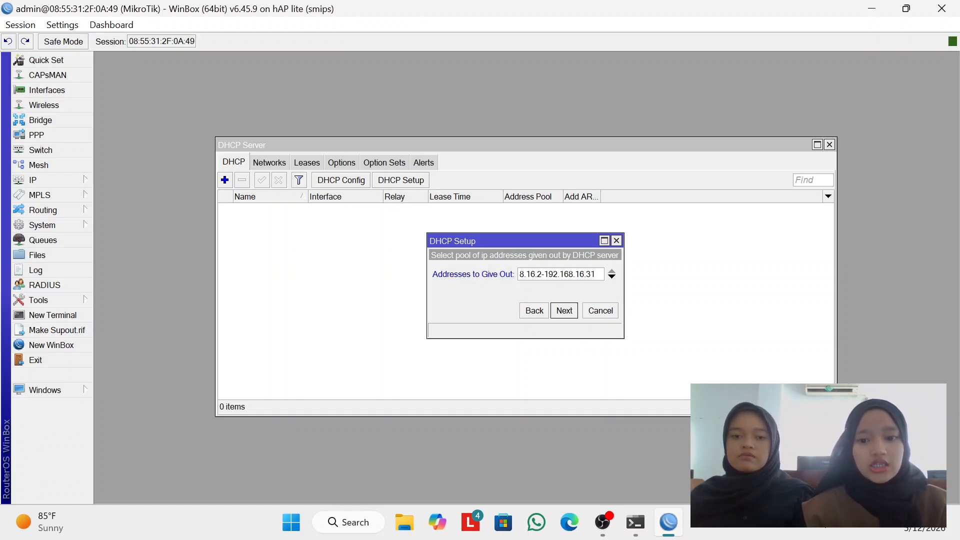
left_click(564, 310)
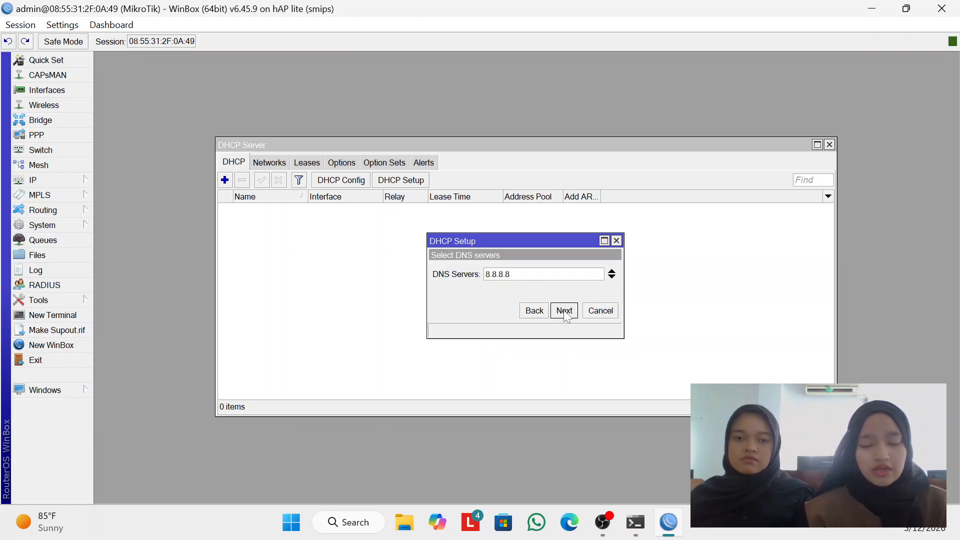
left_click(563, 310)
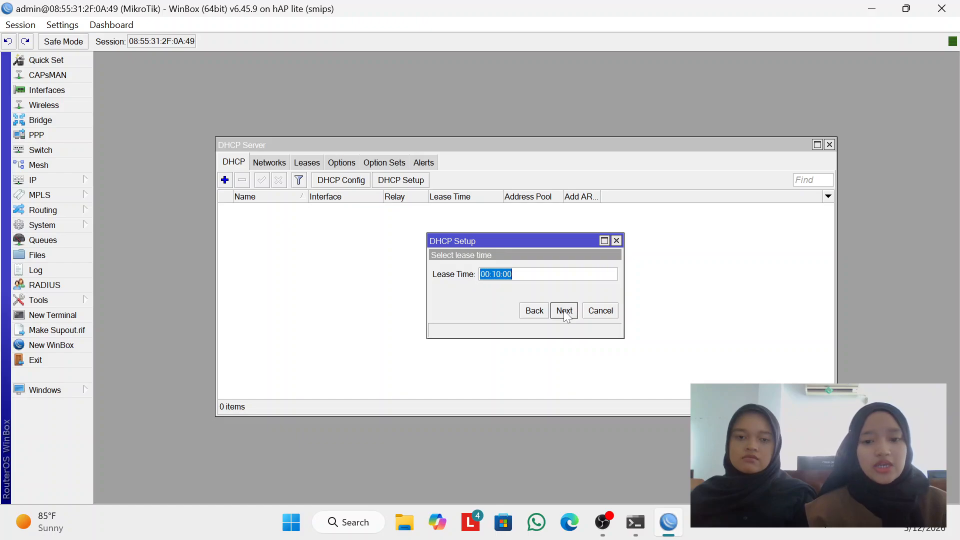
left_click(563, 310)
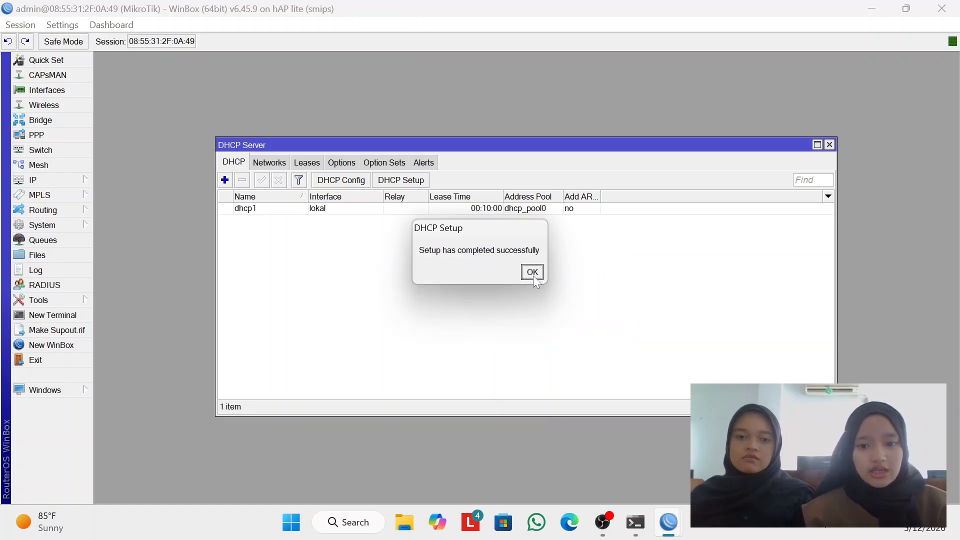
left_click(531, 272)
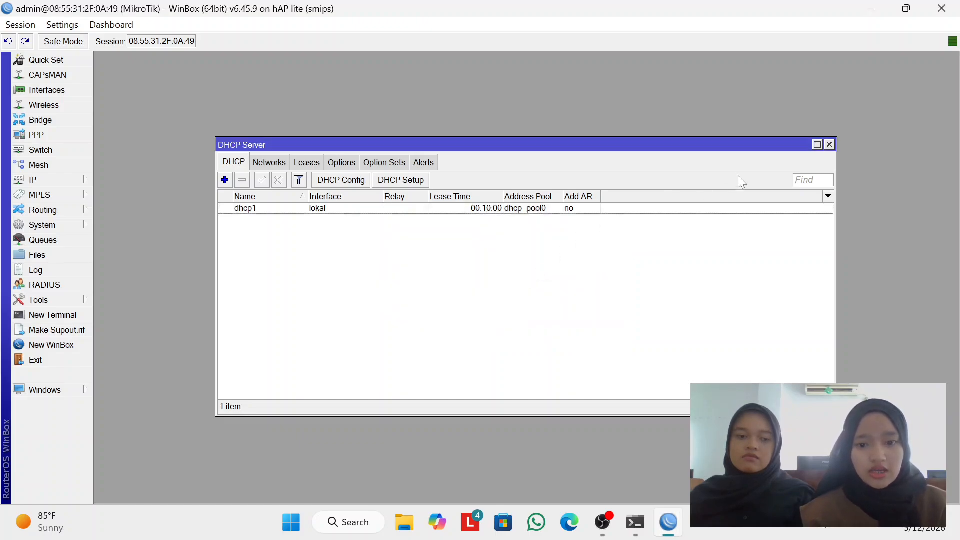
left_click(829, 146)
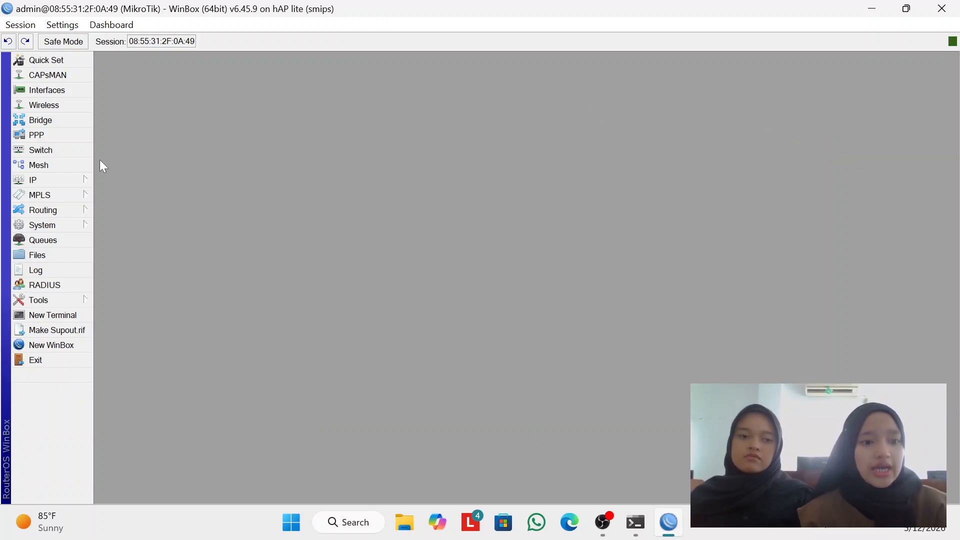
- Create a new srcnat NAT rule with outgoing interface koneksi
left_click(81, 180)
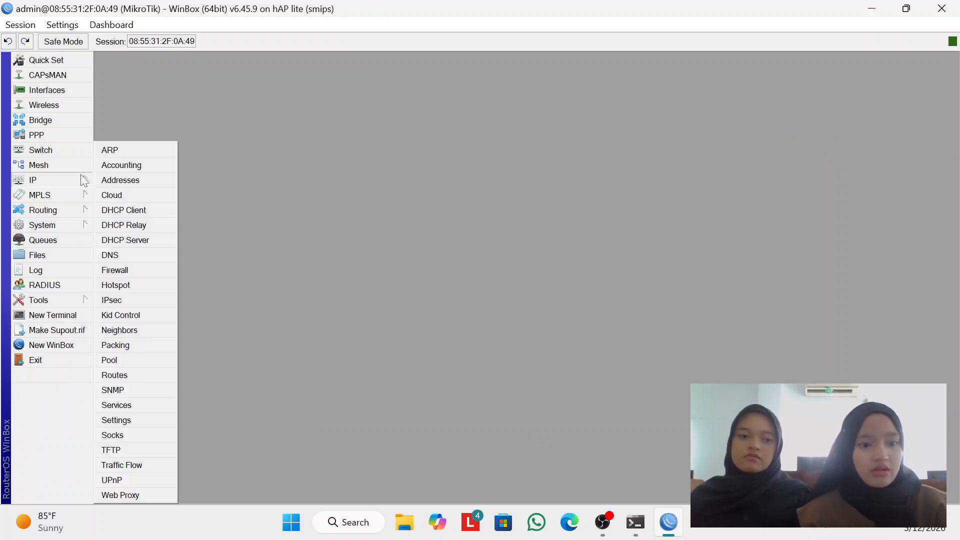
left_click(128, 267)
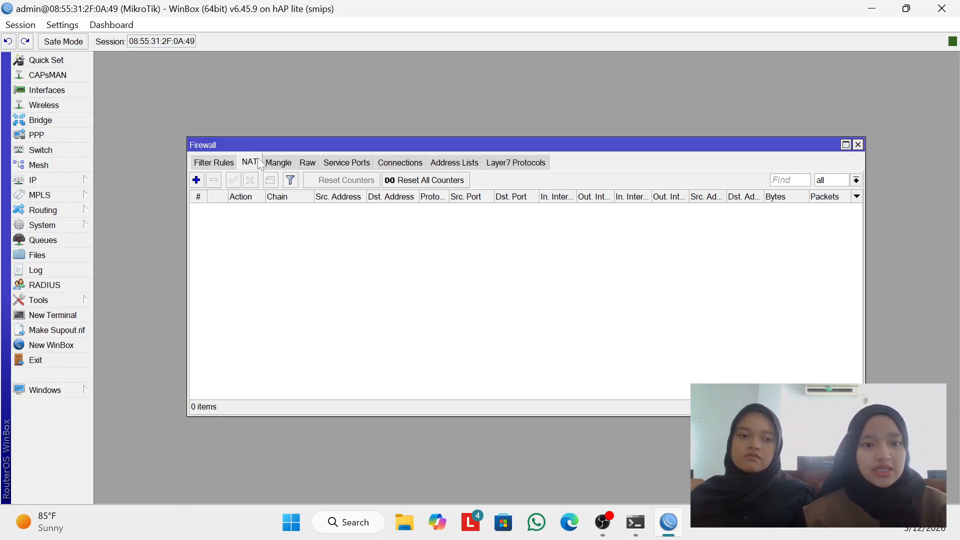
left_click(196, 180)
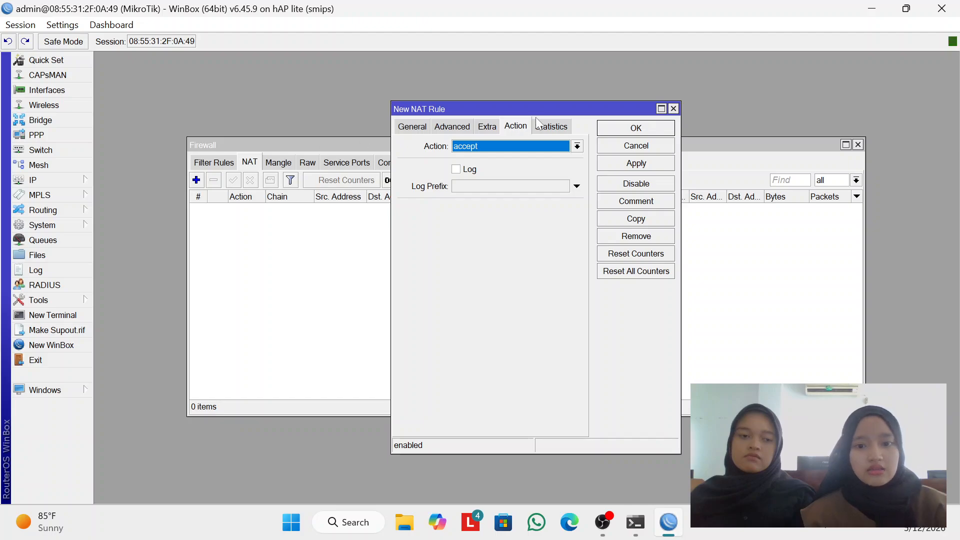
left_click(412, 126)
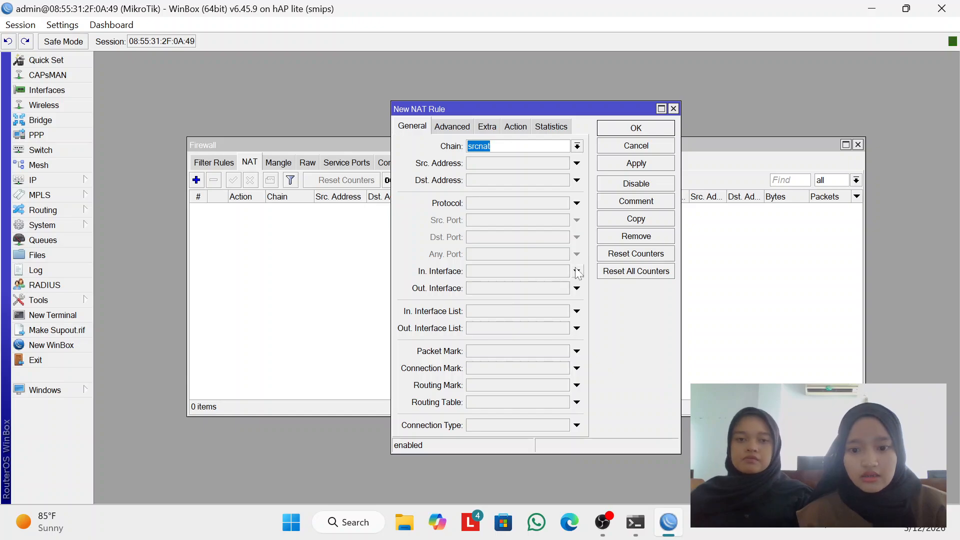
left_click(576, 288)
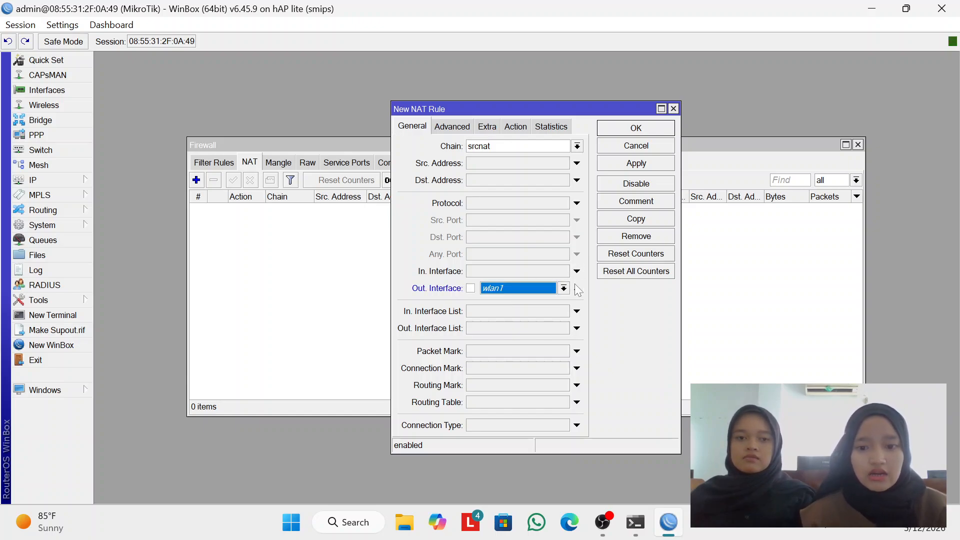
left_click(563, 289)
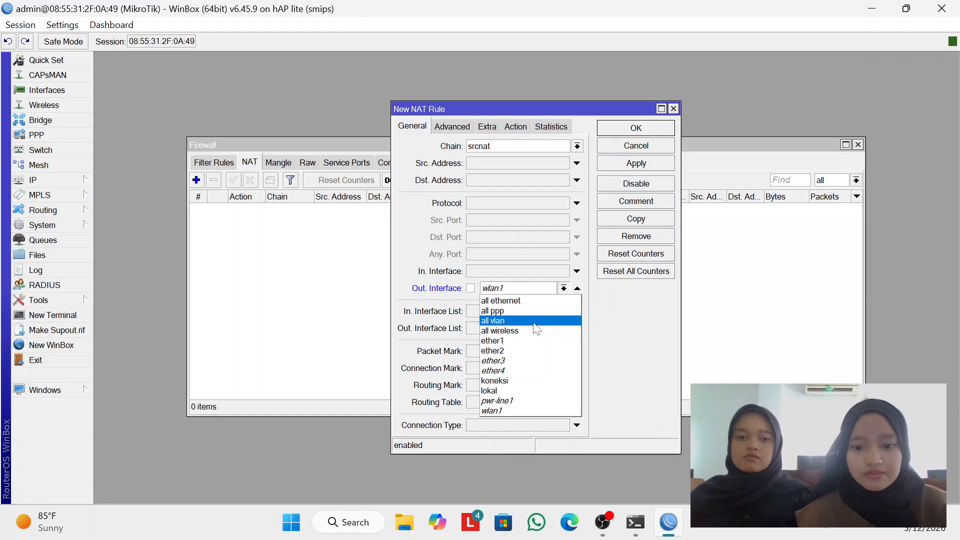
left_click(508, 381)
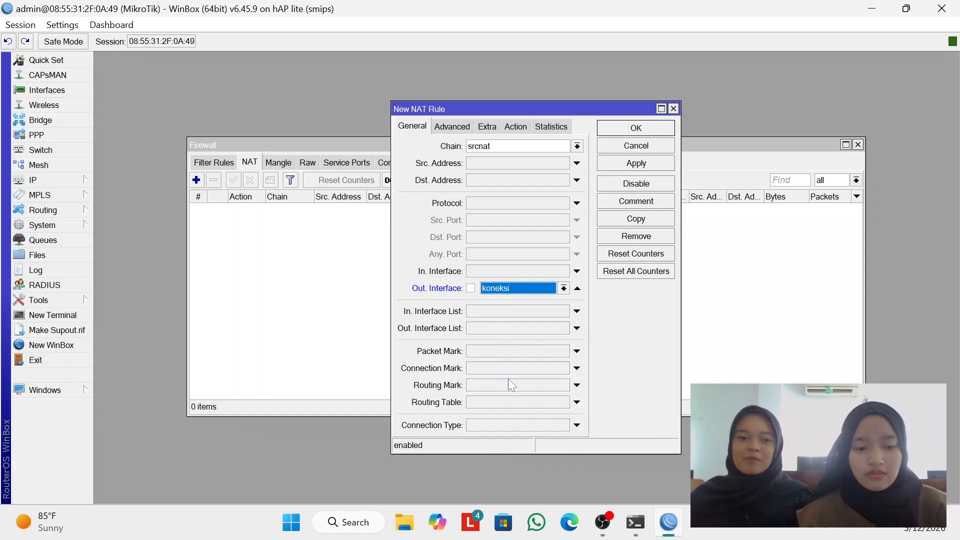
- Set the rule's action to masquerade, save it, and close the Firewall window
left_click(508, 125)
left_click(503, 145)
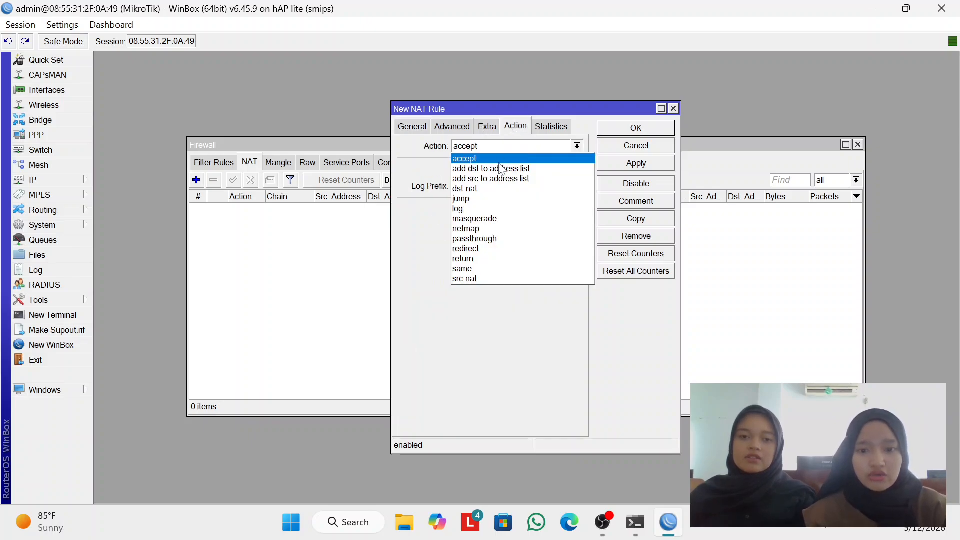
left_click(480, 220)
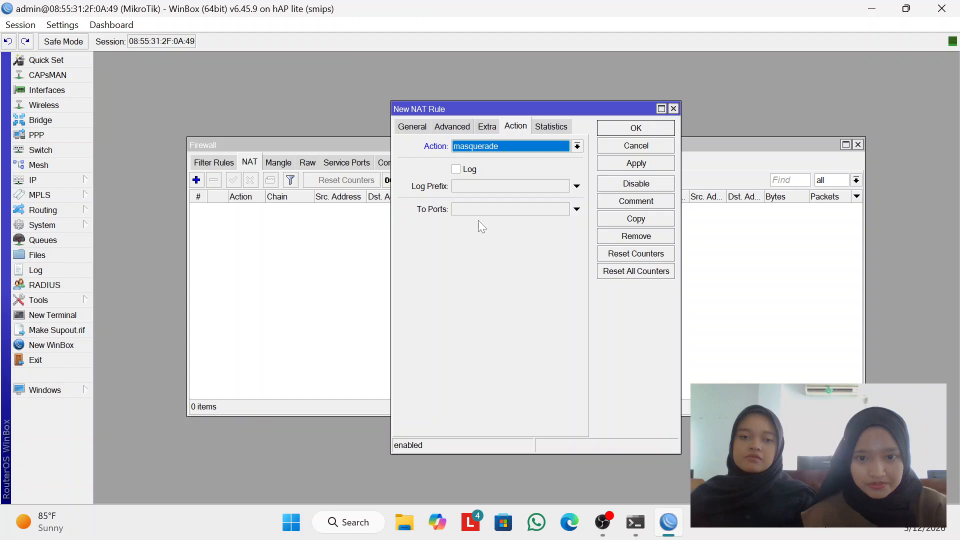
left_click(635, 164)
left_click(638, 128)
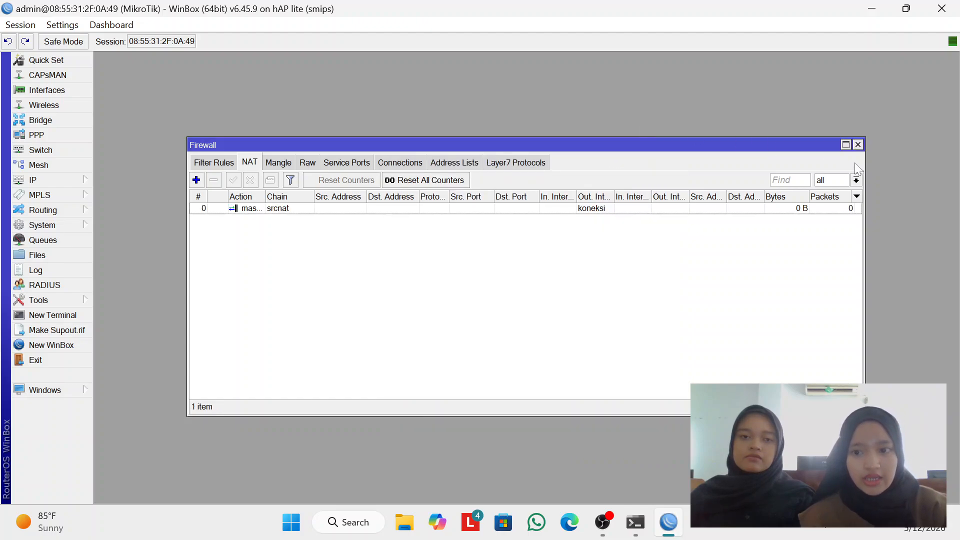
left_click(859, 146)
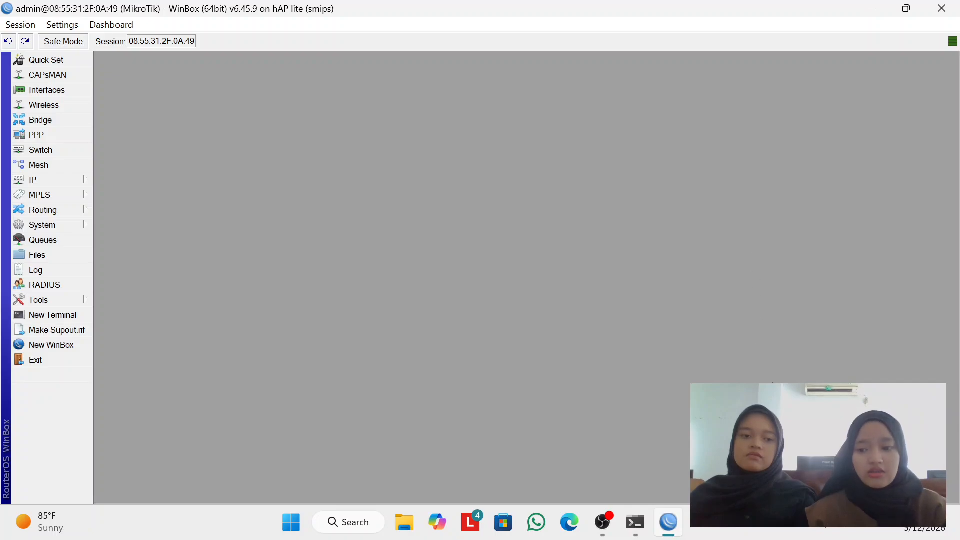
- Turn Wi-Fi off and confirm Ethernet is connected as Network 3 via DHCP
left_click(875, 522)
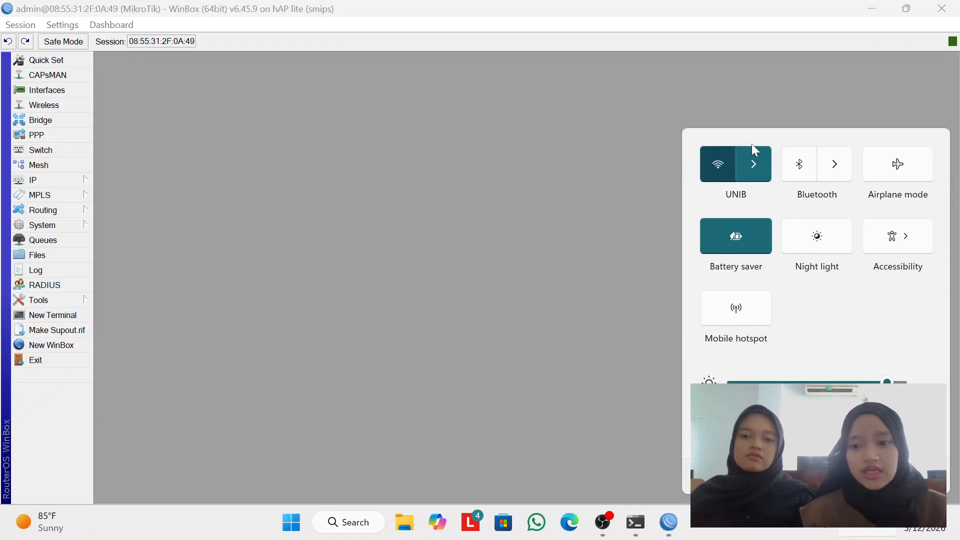
left_click(719, 164)
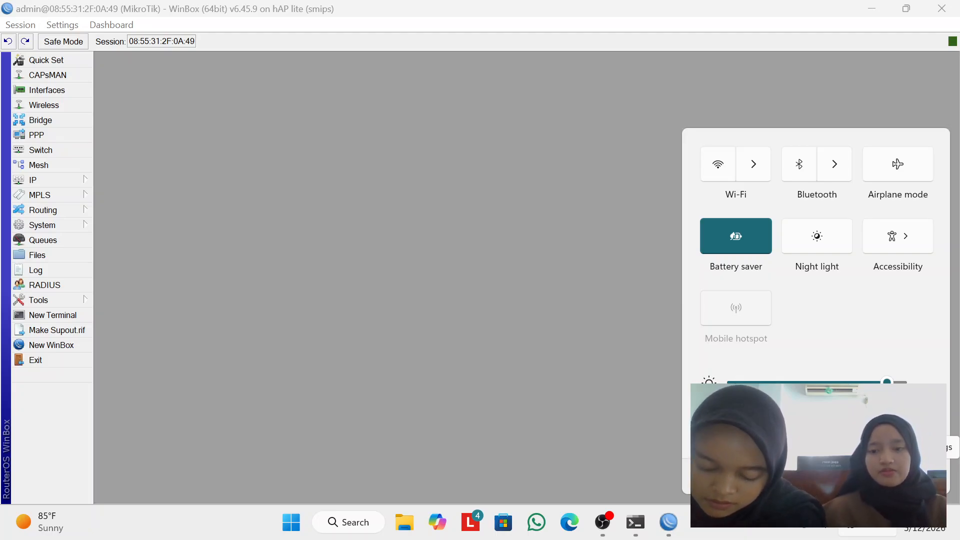
left_click(931, 481)
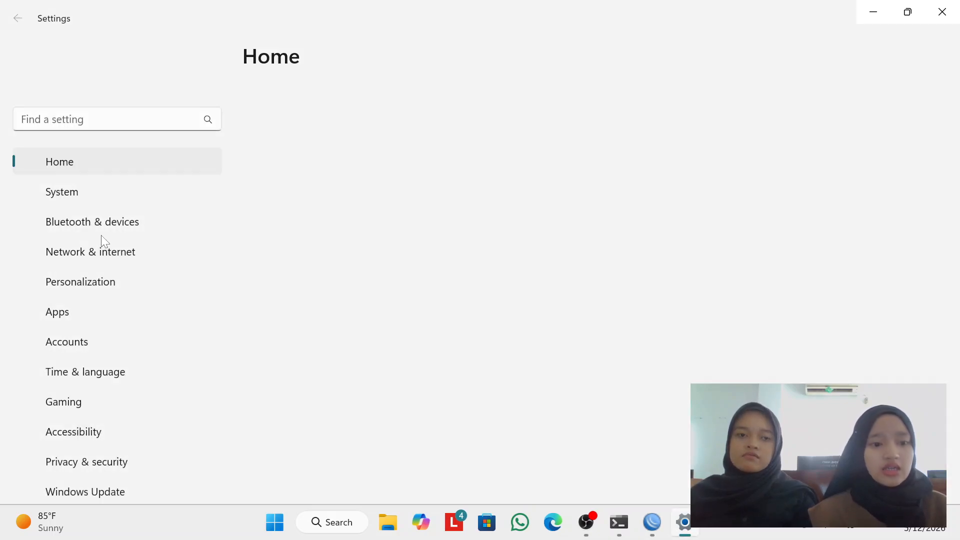
left_click(96, 253)
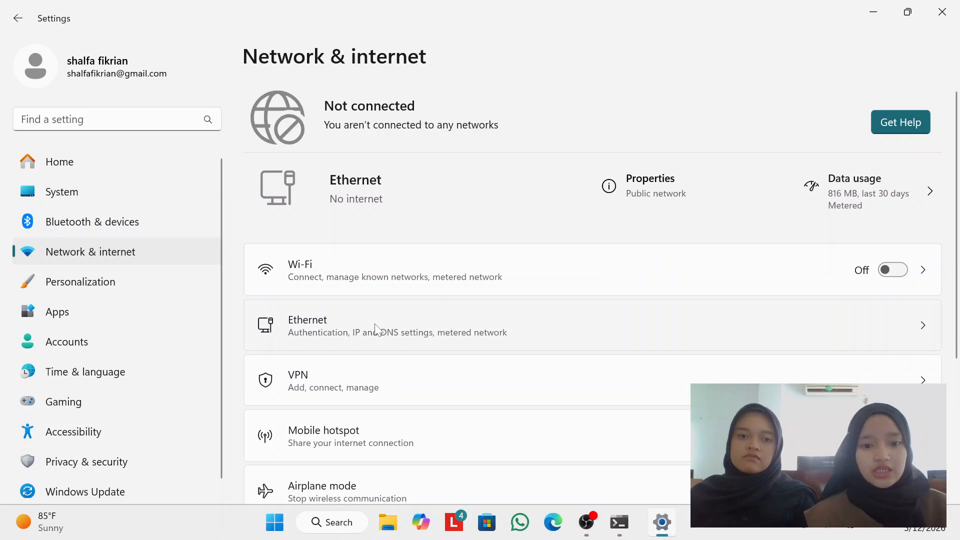
left_click(378, 328)
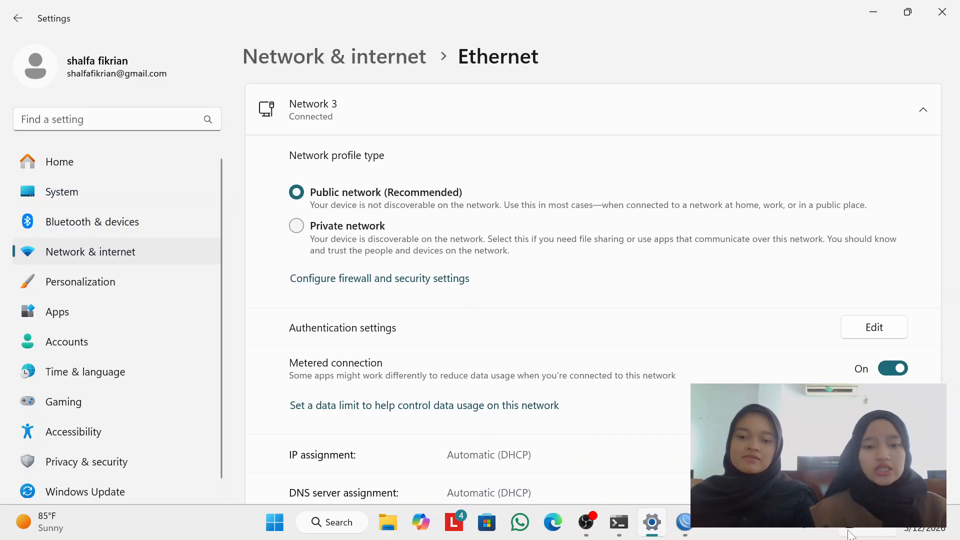
left_click(684, 522)
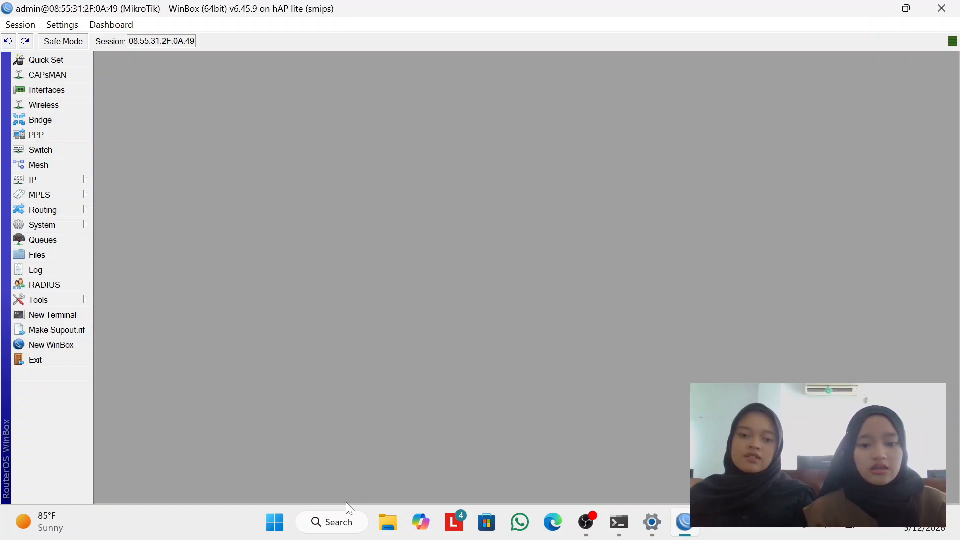
- Launch Google Chrome with a chosen profile and load youtube.com to test access
left_click(336, 522)
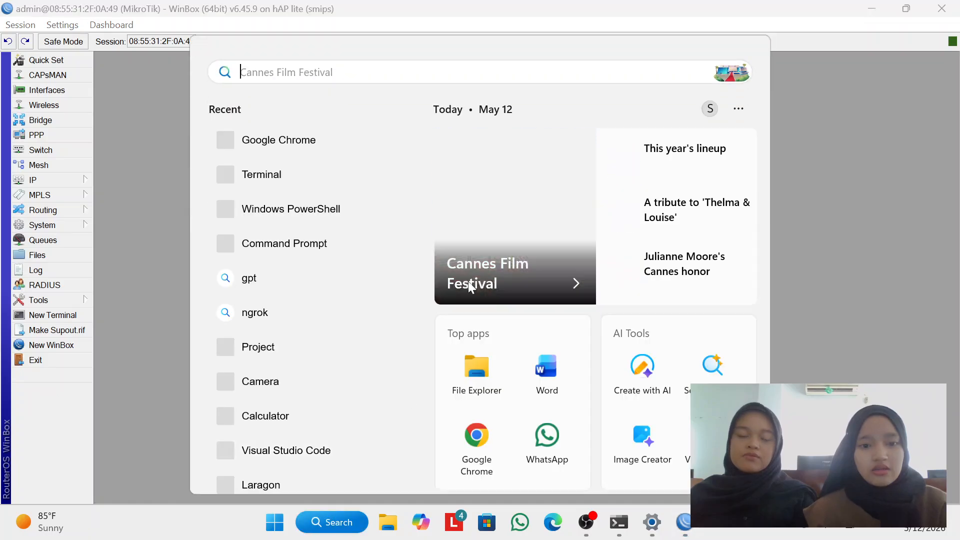
left_click(322, 150)
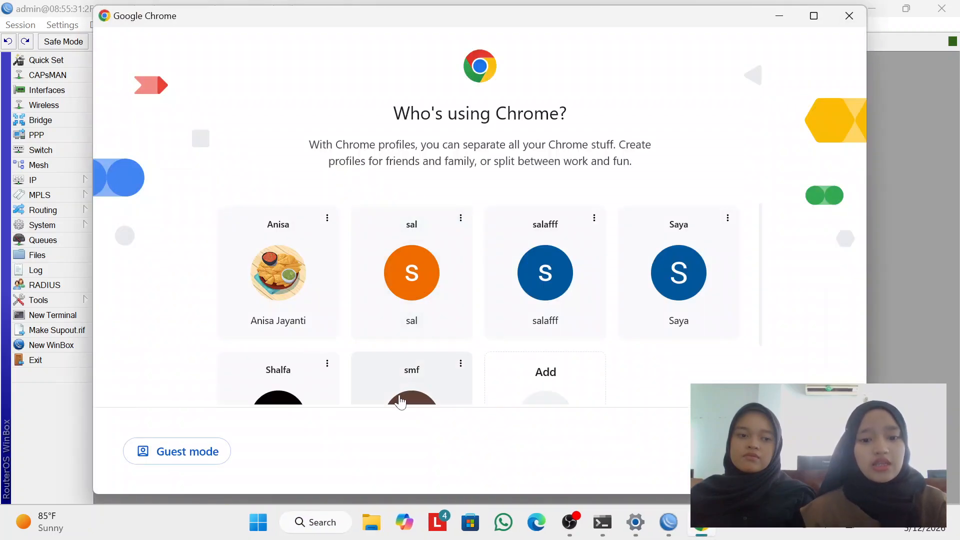
scroll(325, 398, "down", 2)
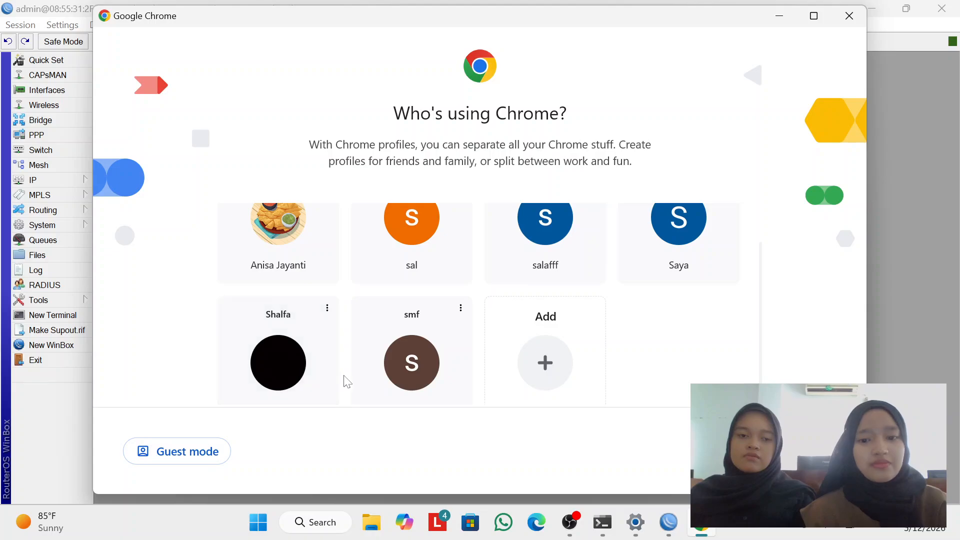
left_click(539, 246)
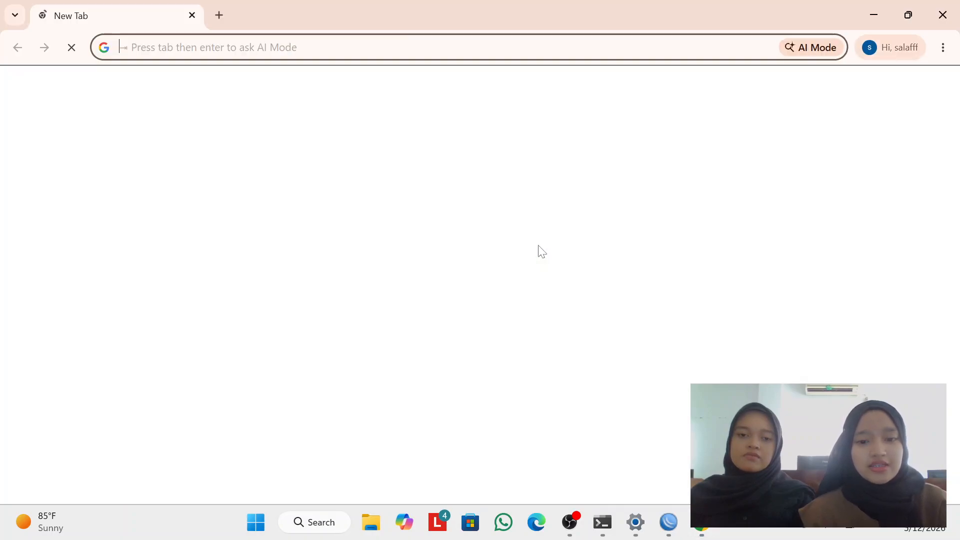
left_click(271, 51)
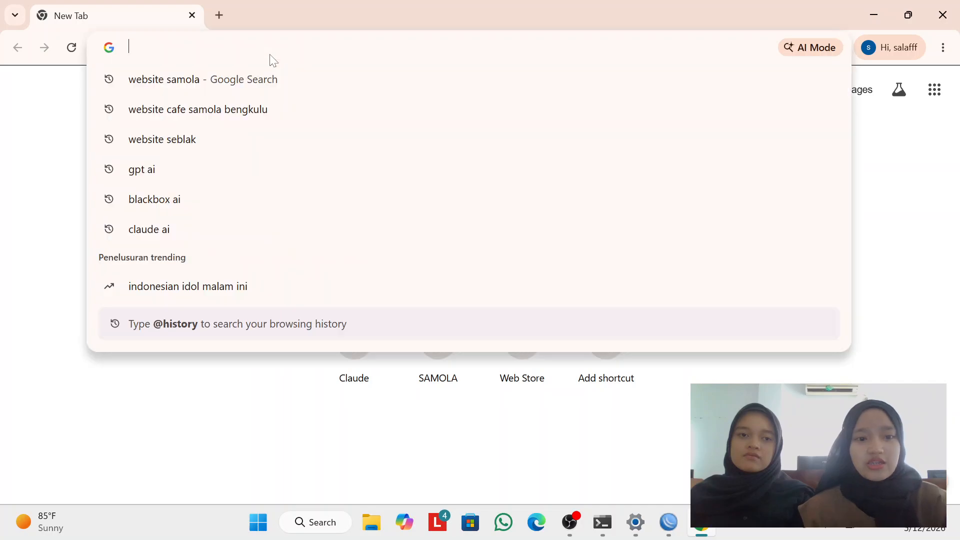
type("youtube.")
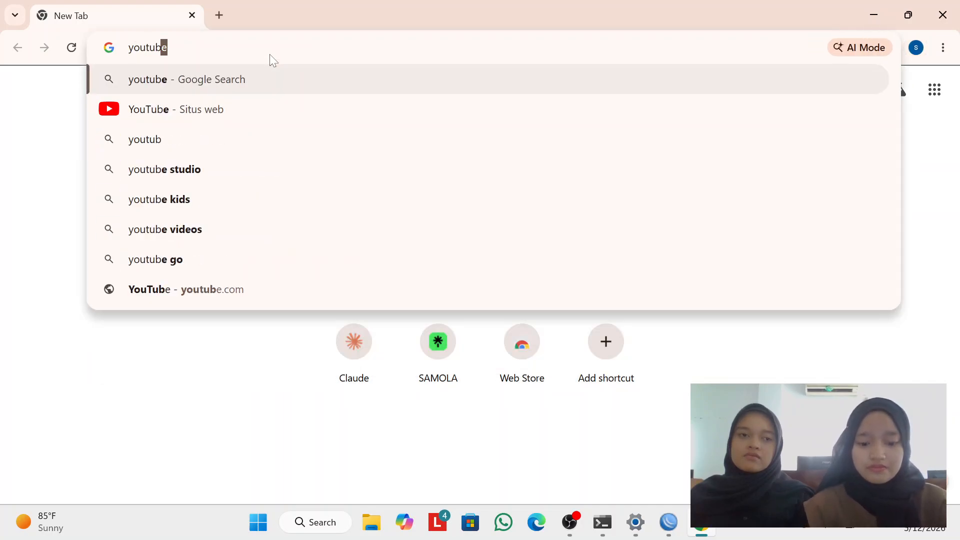
type("co")
key("Return")
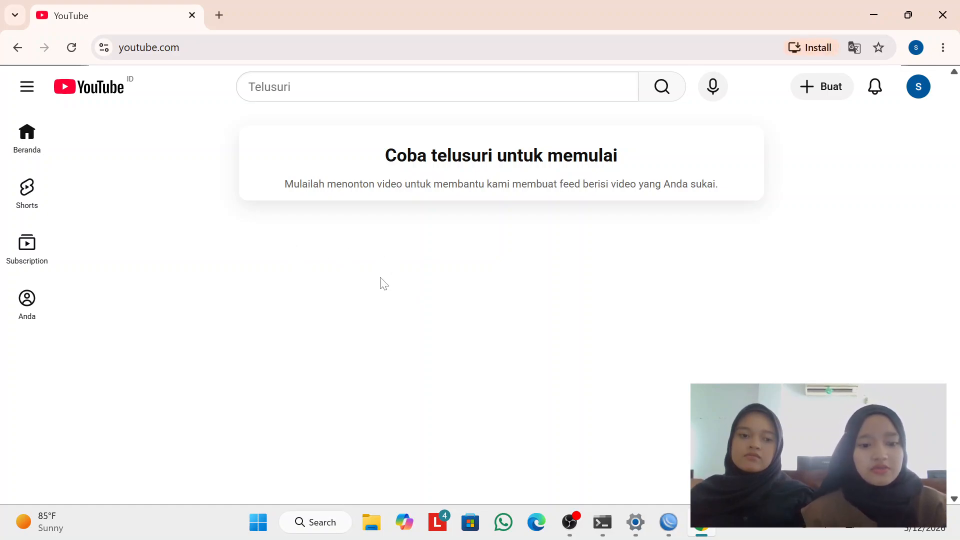
left_click(675, 528)
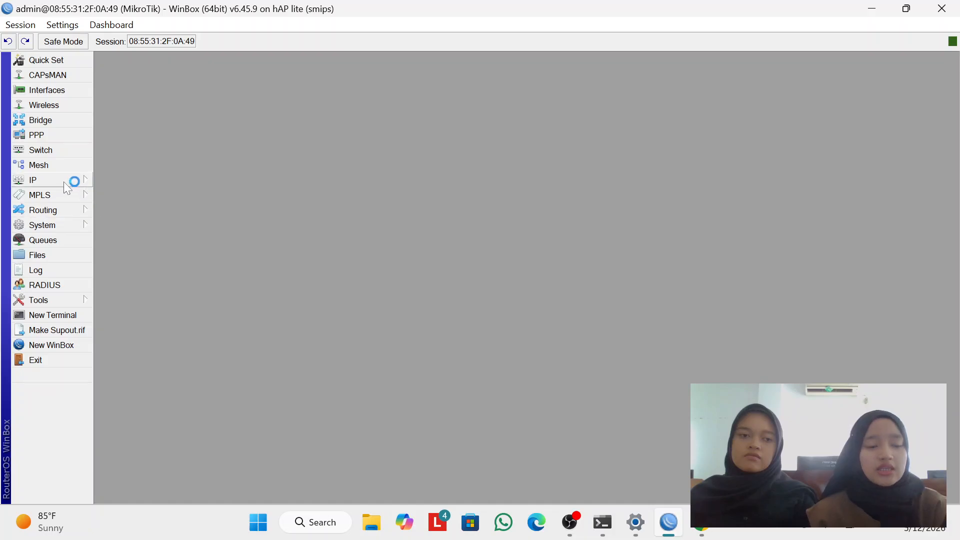
- Change the router identity from MikroTik to a custom name and save it
left_click(68, 226)
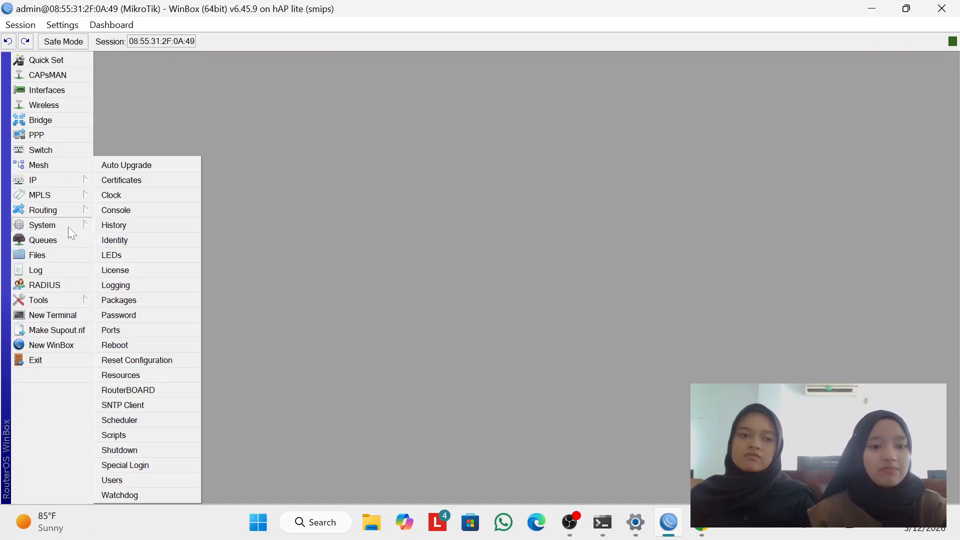
left_click(114, 240)
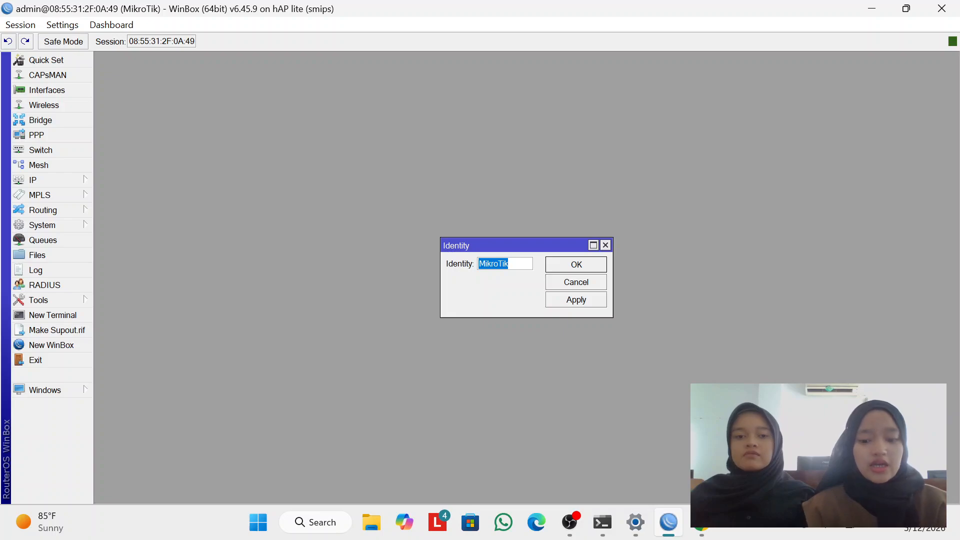
type("sh")
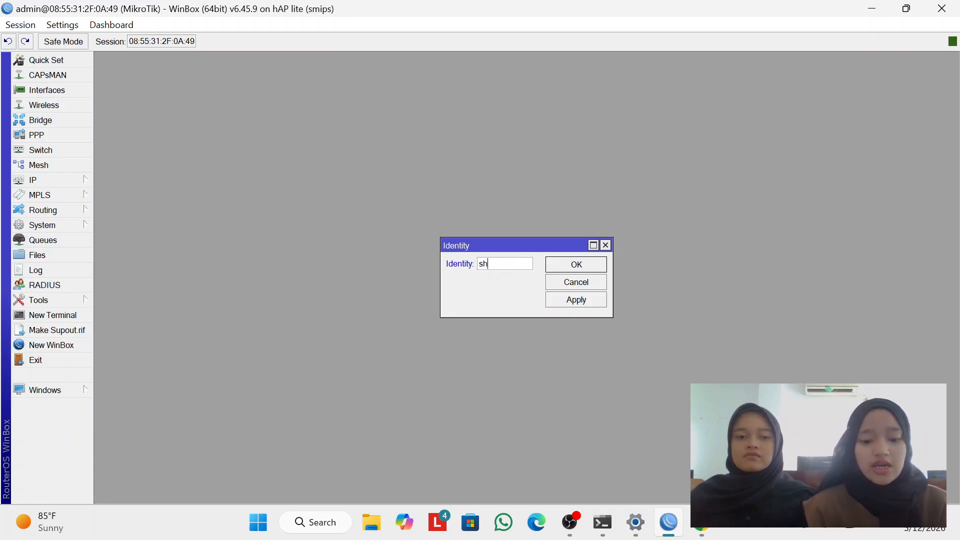
type("alfakhusnul")
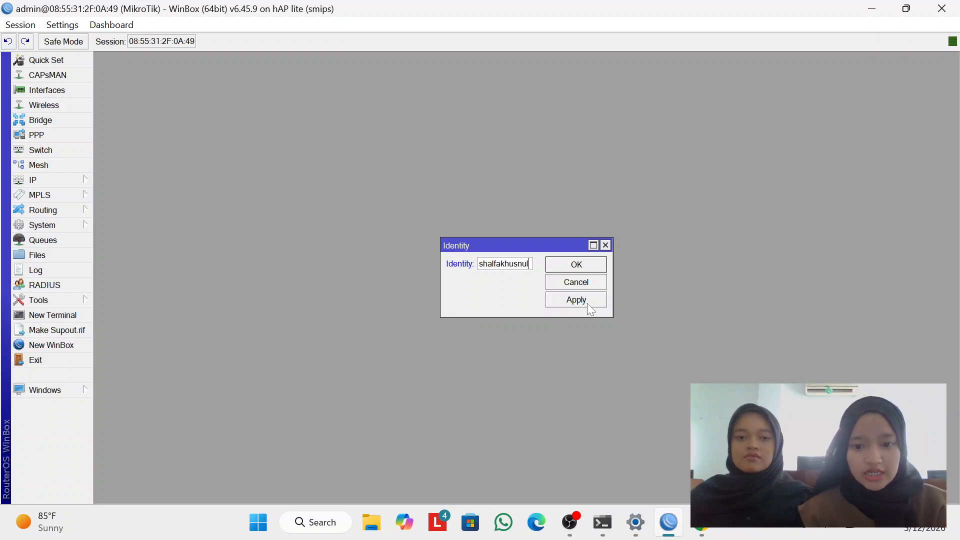
left_click(588, 305)
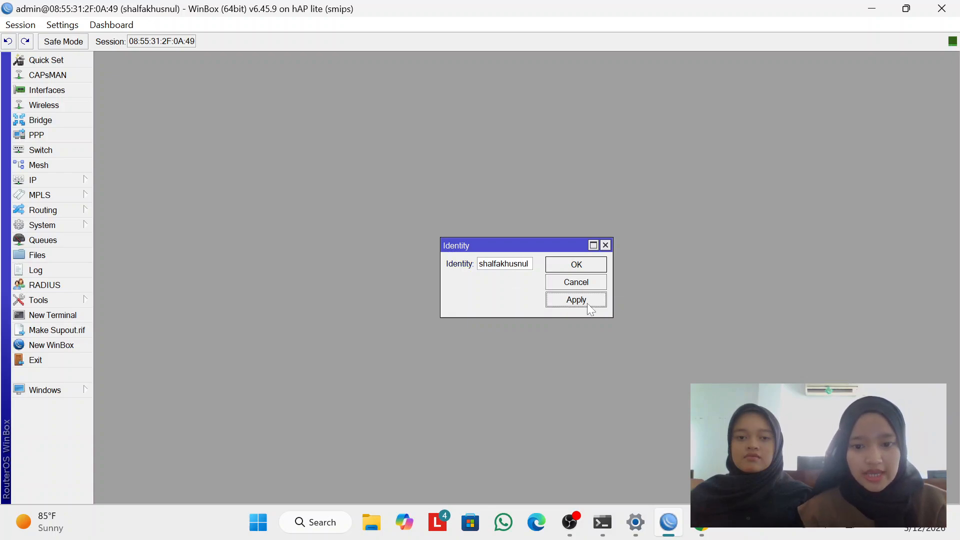
left_click(572, 258)
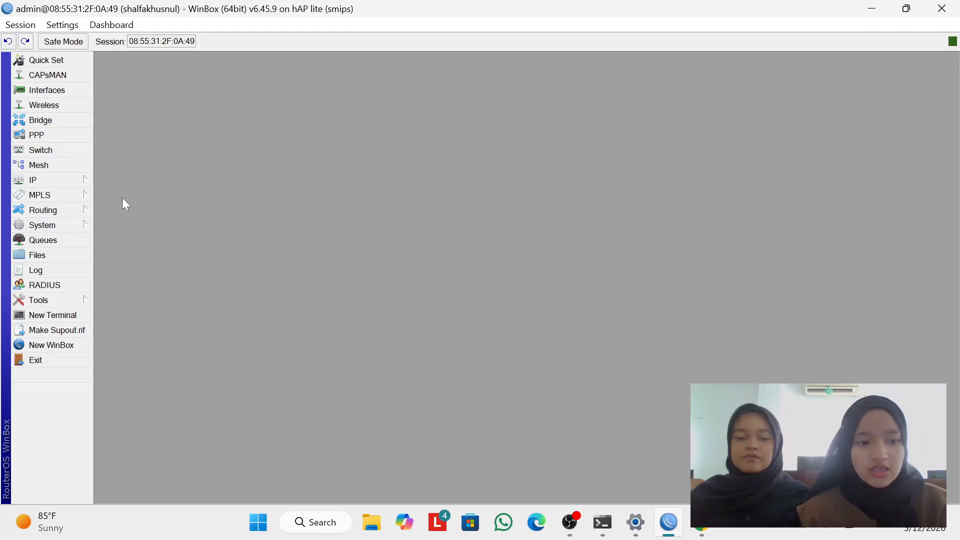
- Add a new full-group user with a password, then delete the default admin account
left_click(82, 223)
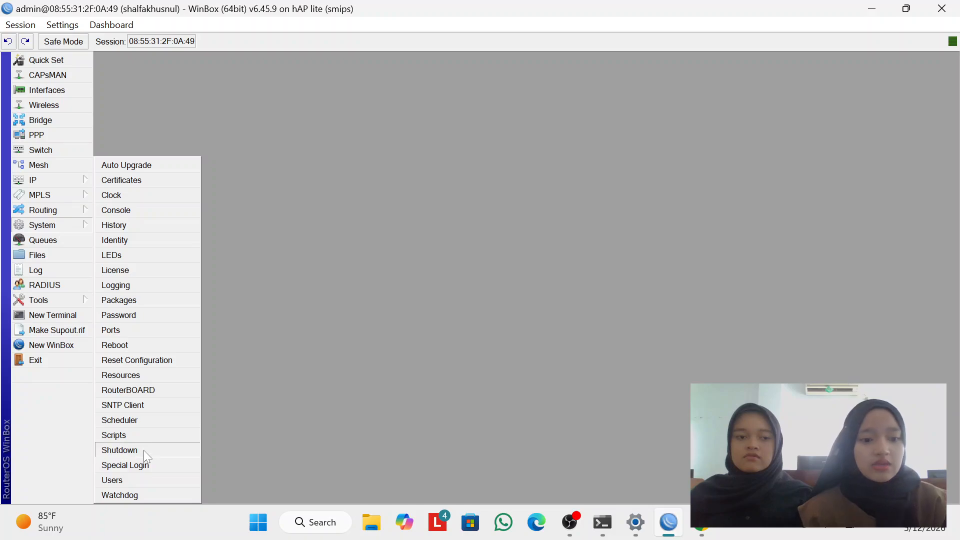
left_click(134, 480)
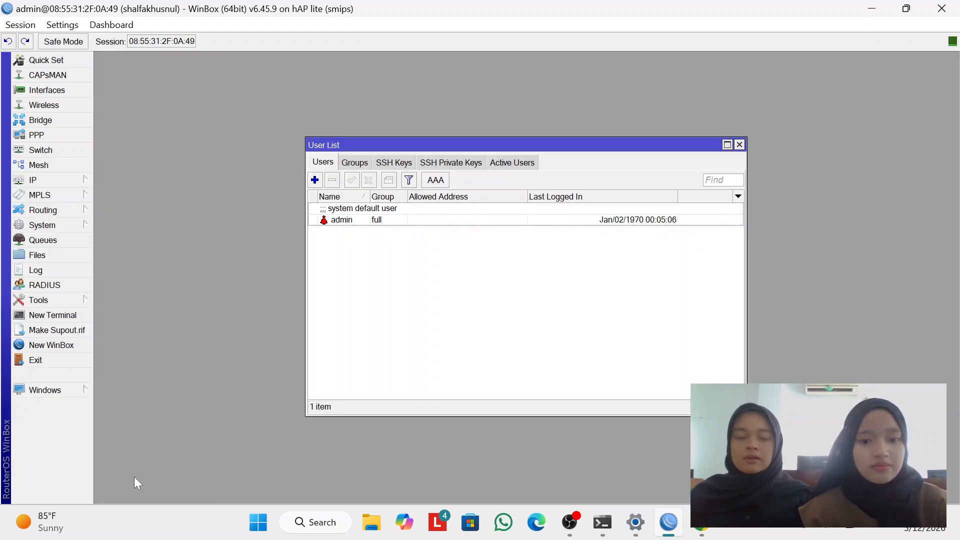
left_click(315, 180)
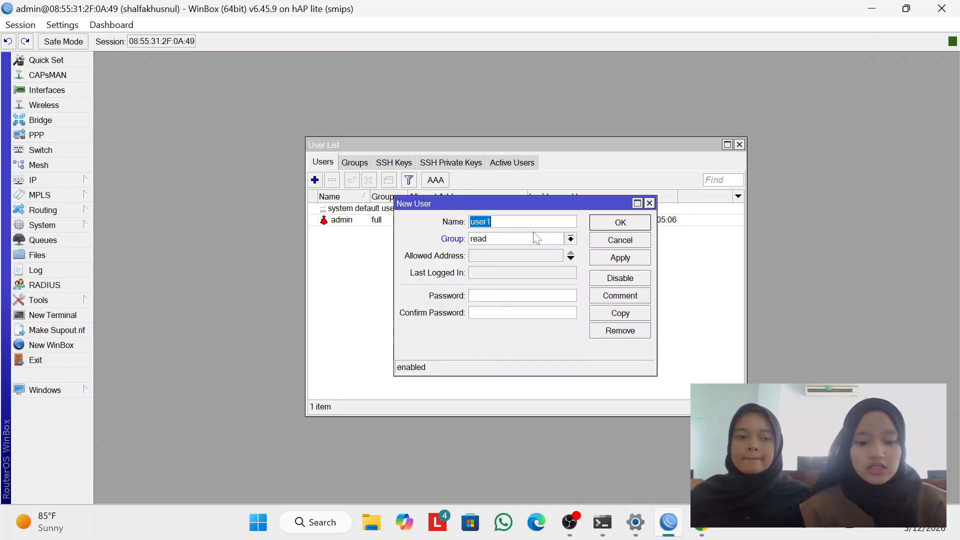
type("shalfakhusnul")
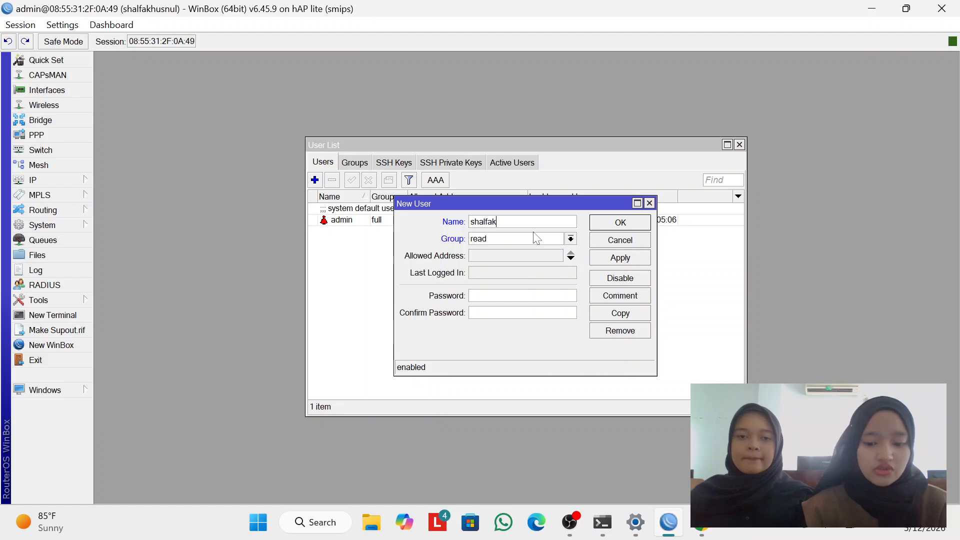
left_click(570, 238)
left_click(509, 252)
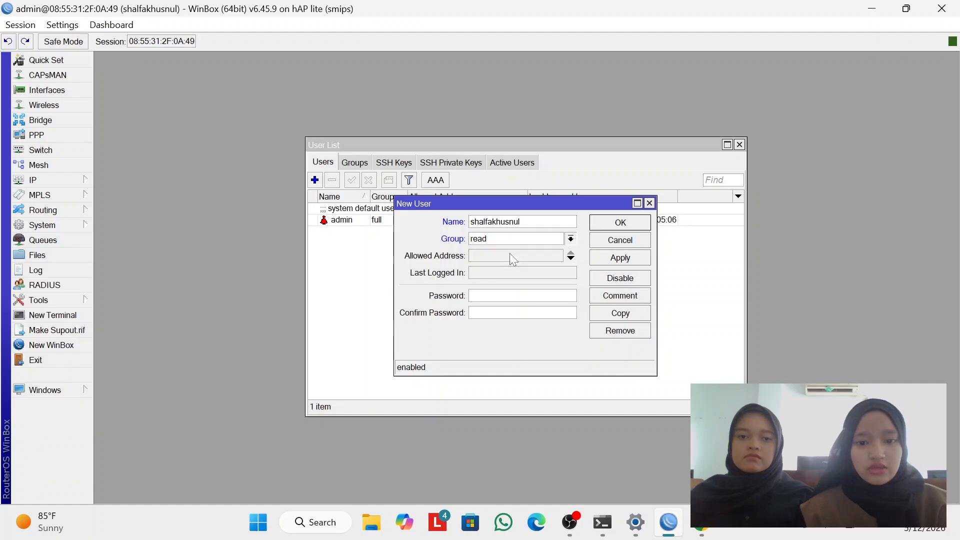
key("Tab")
type("*")
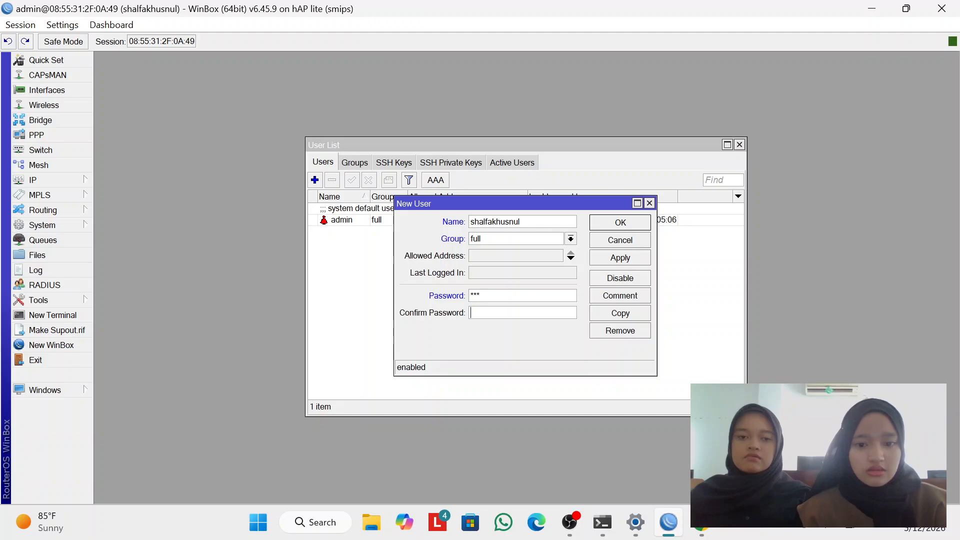
left_click(618, 259)
left_click(623, 225)
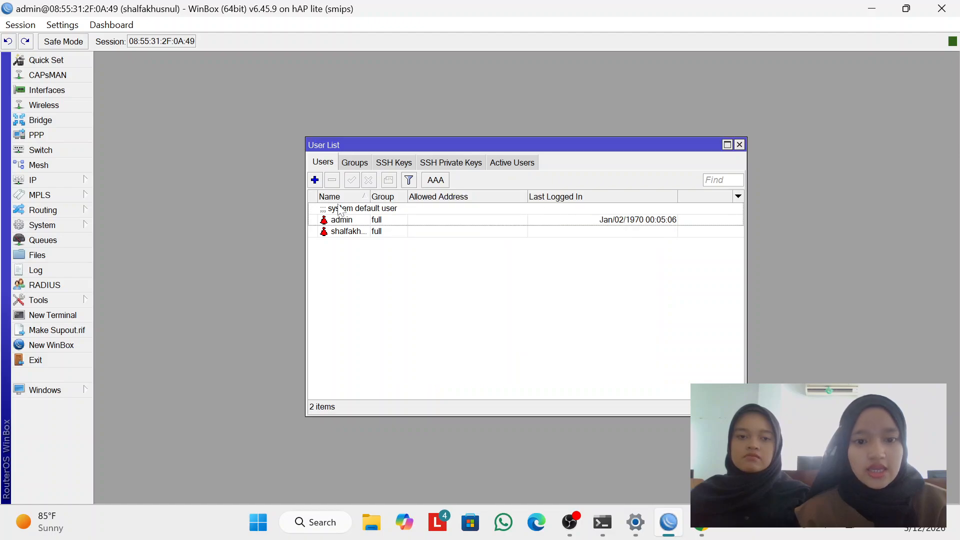
left_click(344, 207)
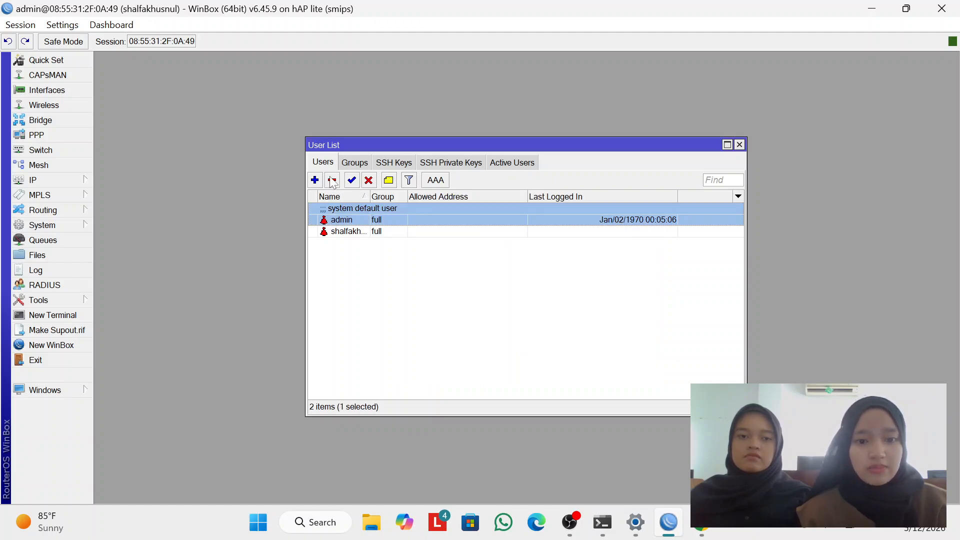
left_click(332, 179)
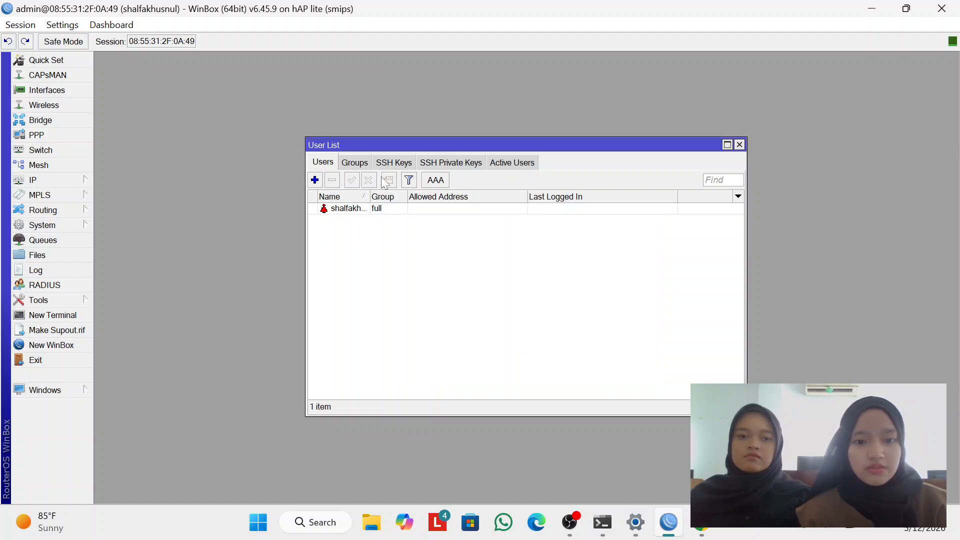
- Close the User List window, leaving an empty router workspace
left_click(740, 145)
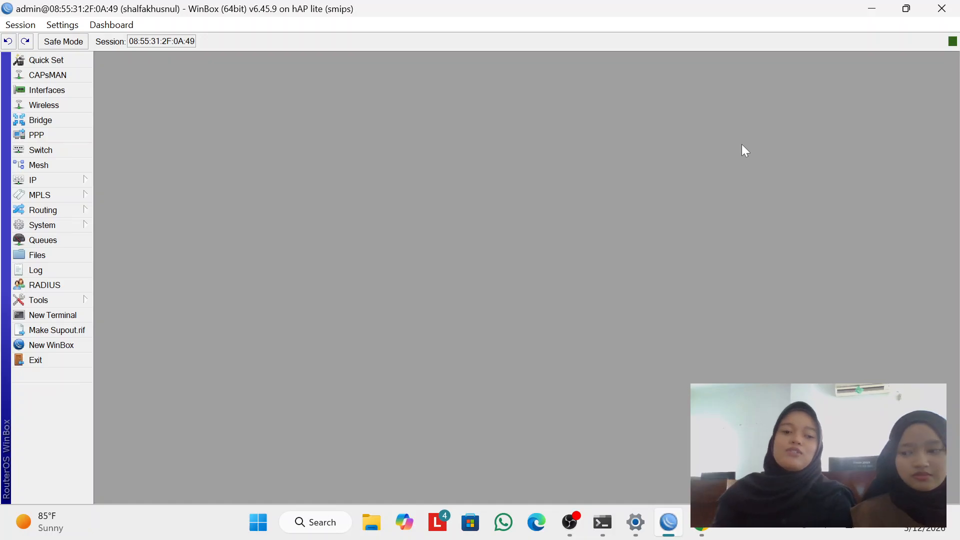
- Add a simple queue named jarkom-lokal with target lokal
left_click(64, 239)
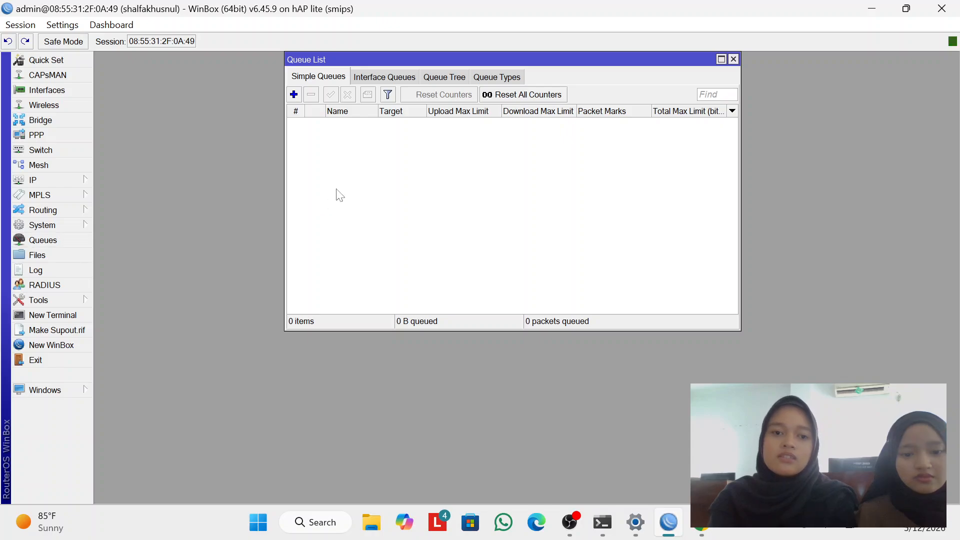
left_click(294, 94)
left_click(391, 123)
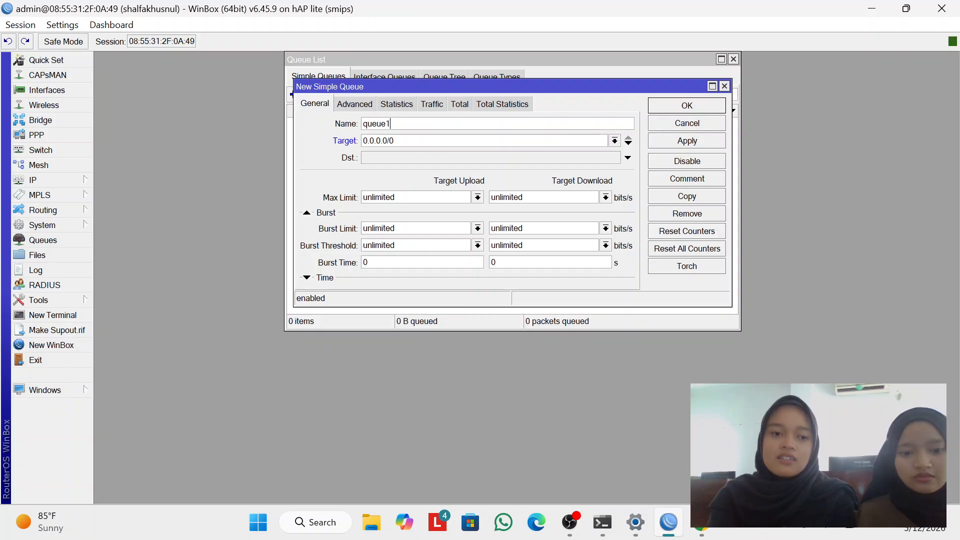
double_click(387, 123)
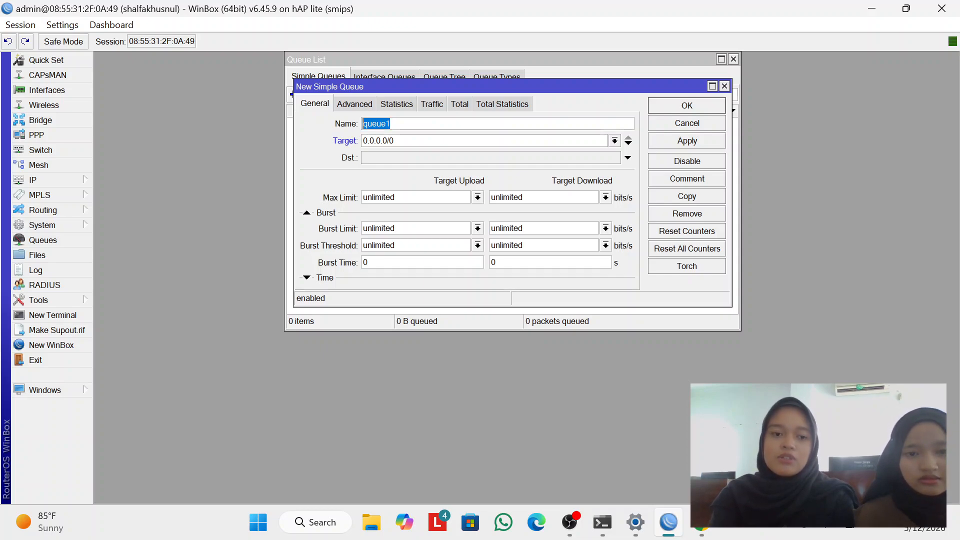
type("j")
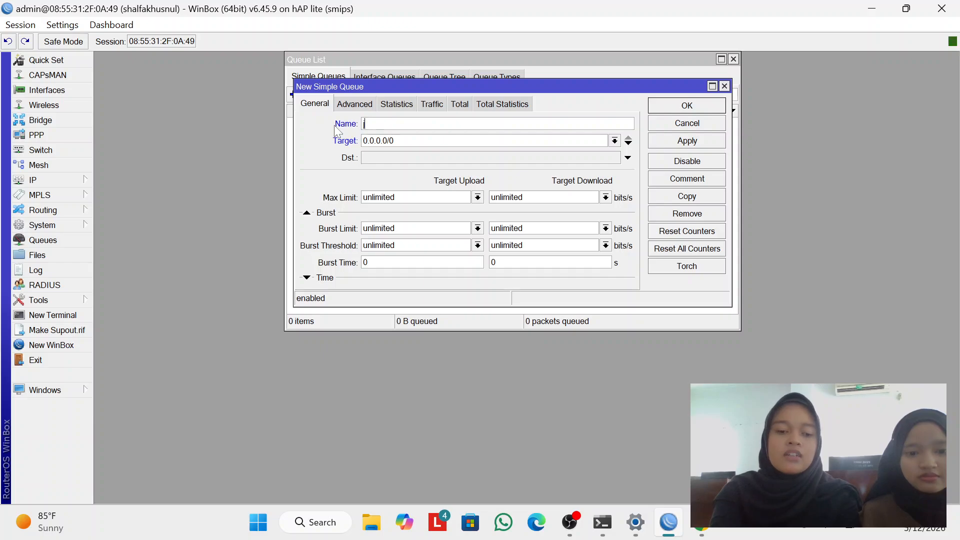
type("arkom-")
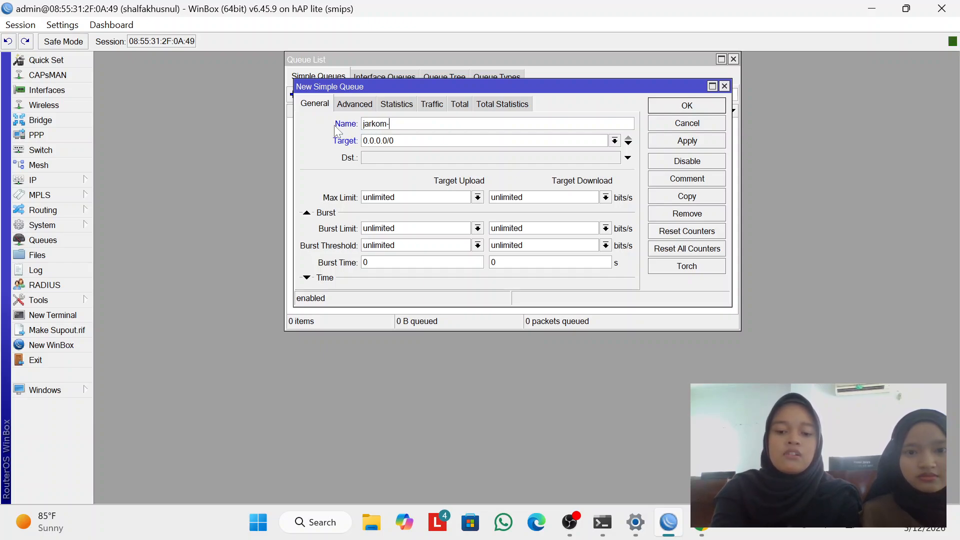
type("lokal")
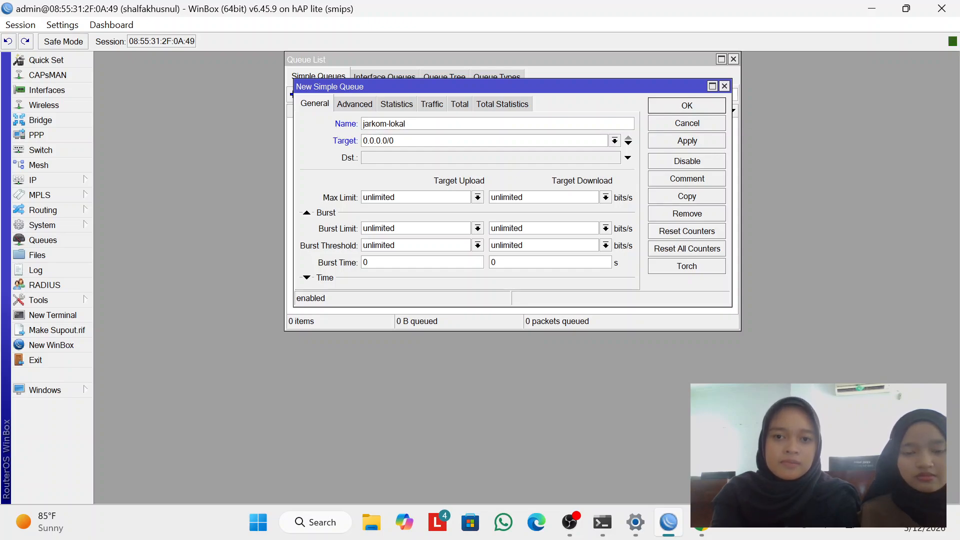
left_click(615, 140)
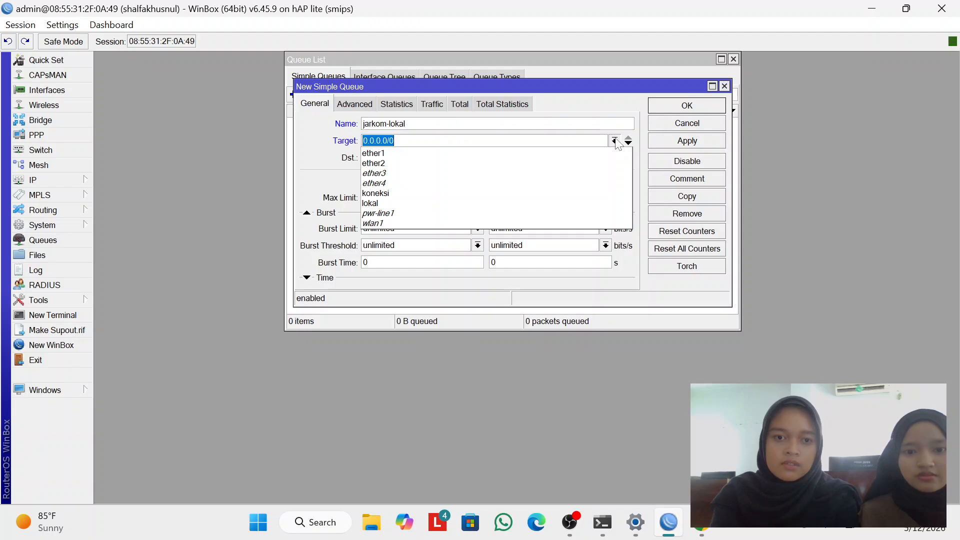
left_click(422, 203)
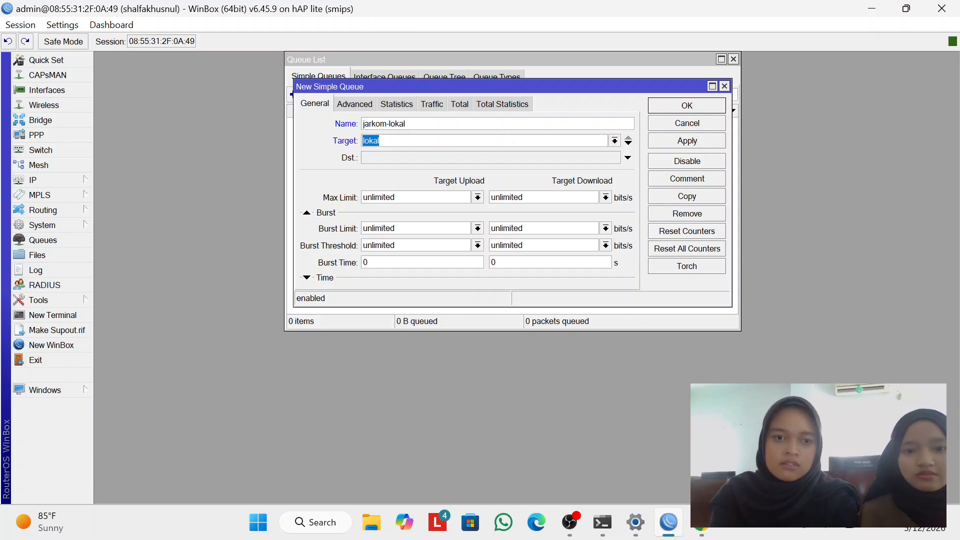
- Limit the jarkom-lokal queue to 5M upload and 5M download and save it
left_click(478, 197)
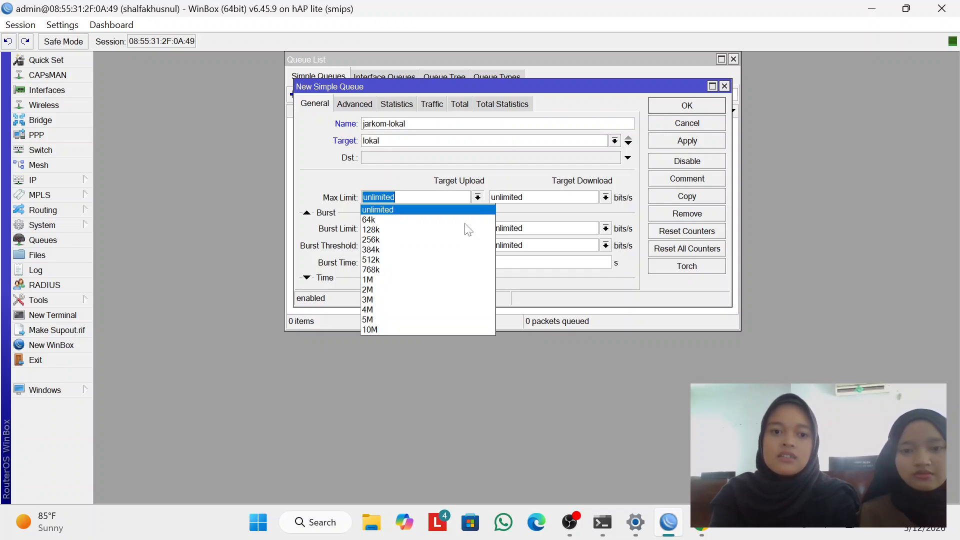
left_click(419, 319)
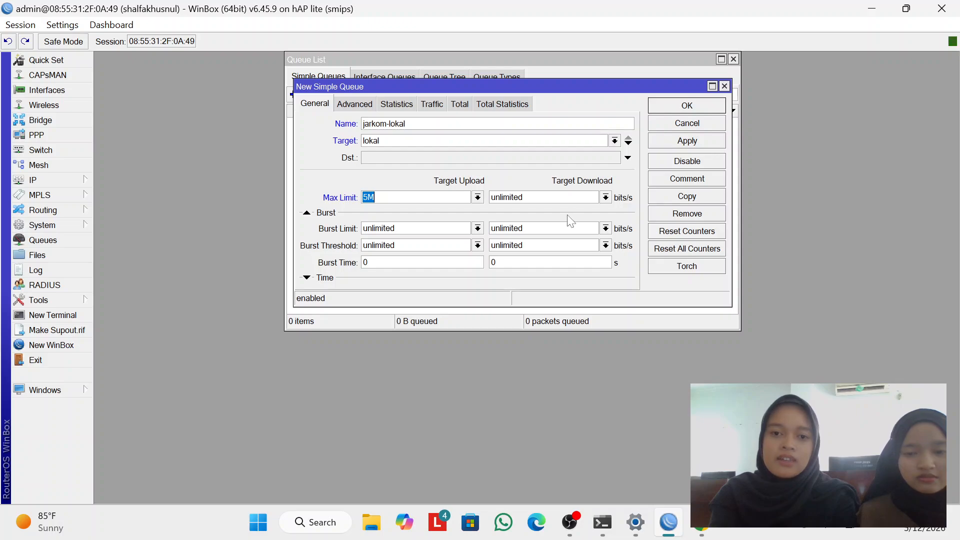
left_click(605, 197)
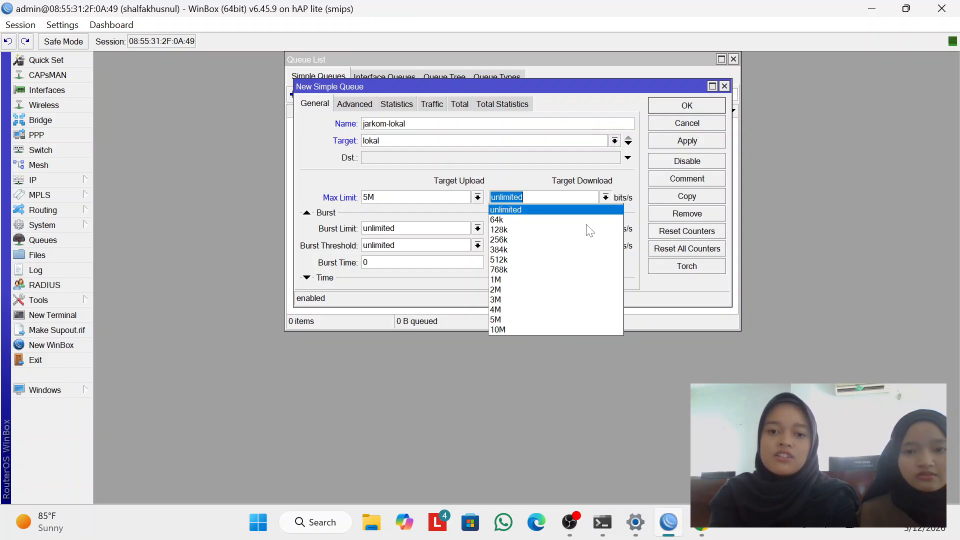
left_click(532, 320)
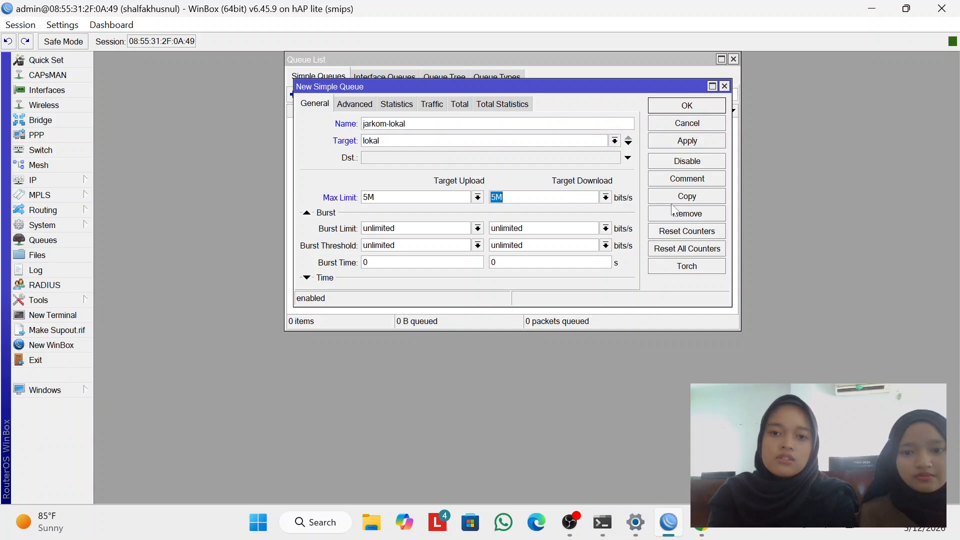
left_click(686, 142)
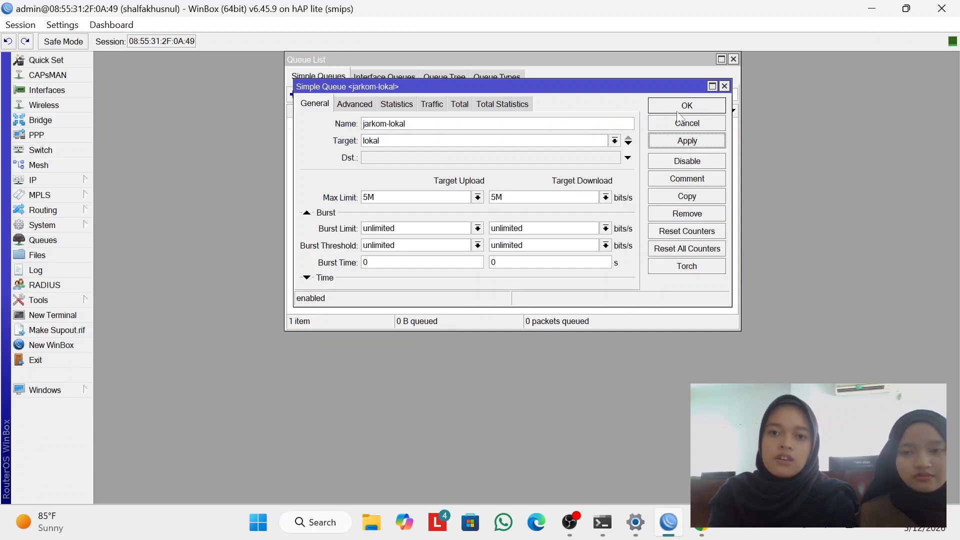
left_click(680, 108)
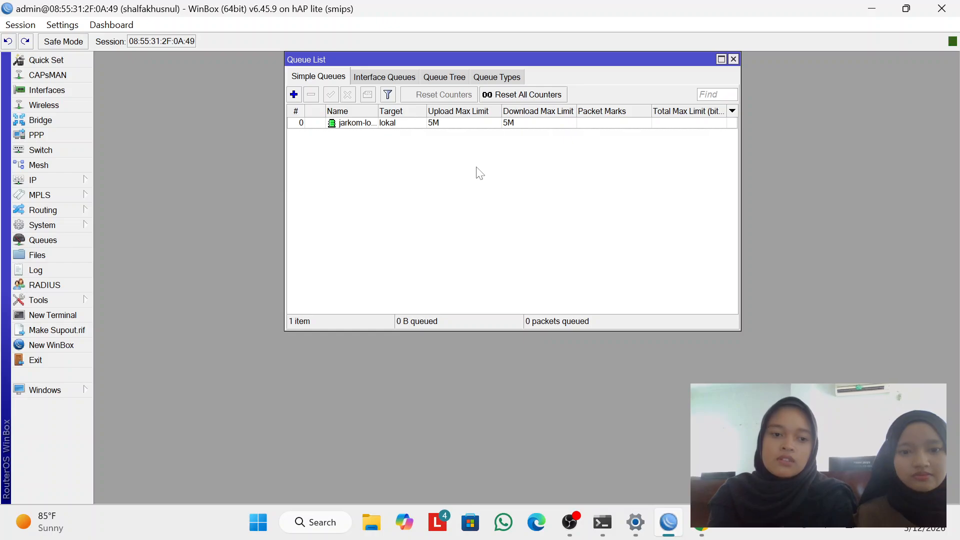
- Close the Queue List and show the Firewall's empty Layer7 Protocols list
left_click(733, 59)
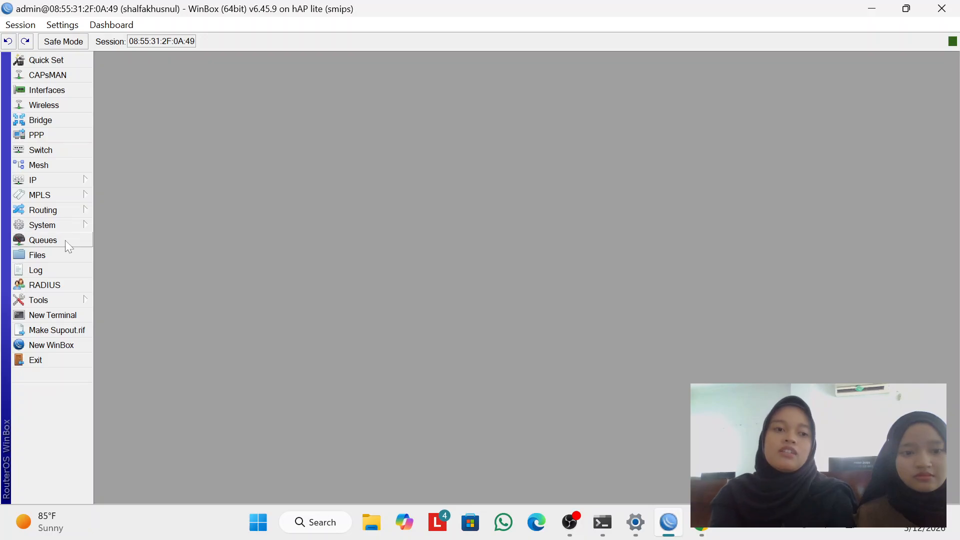
left_click(48, 182)
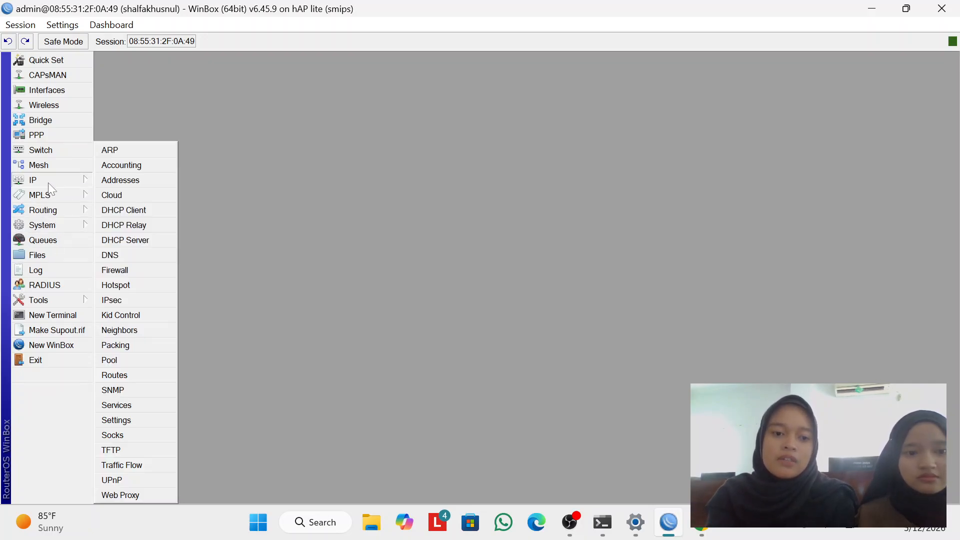
left_click(139, 266)
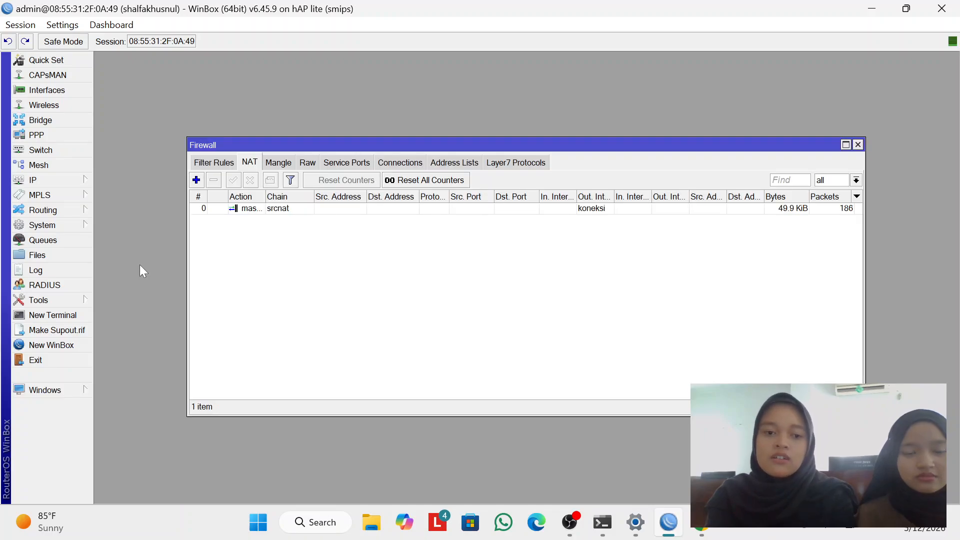
left_click(517, 168)
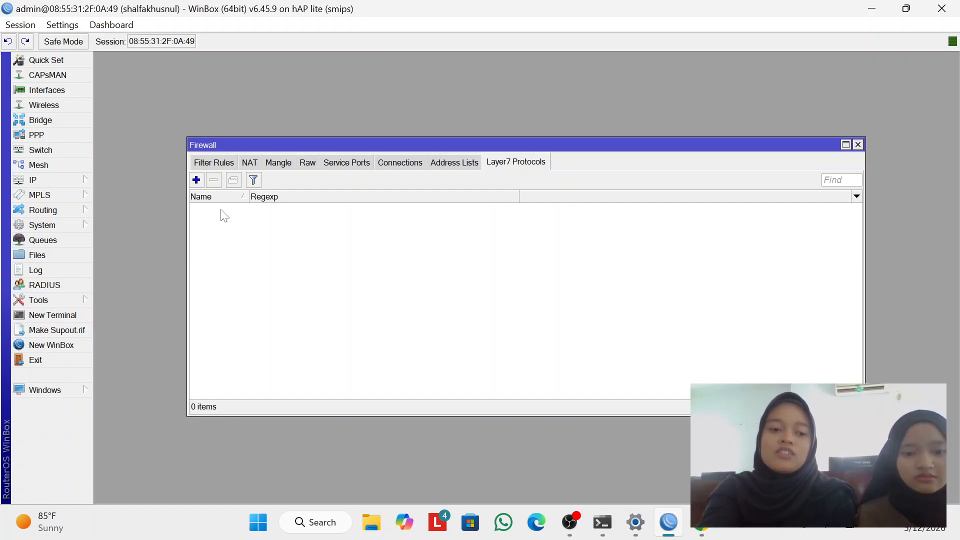
- Add Layer7 protocol 'blok-situs' with regexp ^.+(youtube.com).*$, then show Filter Rules
left_click(197, 180)
left_click(464, 223)
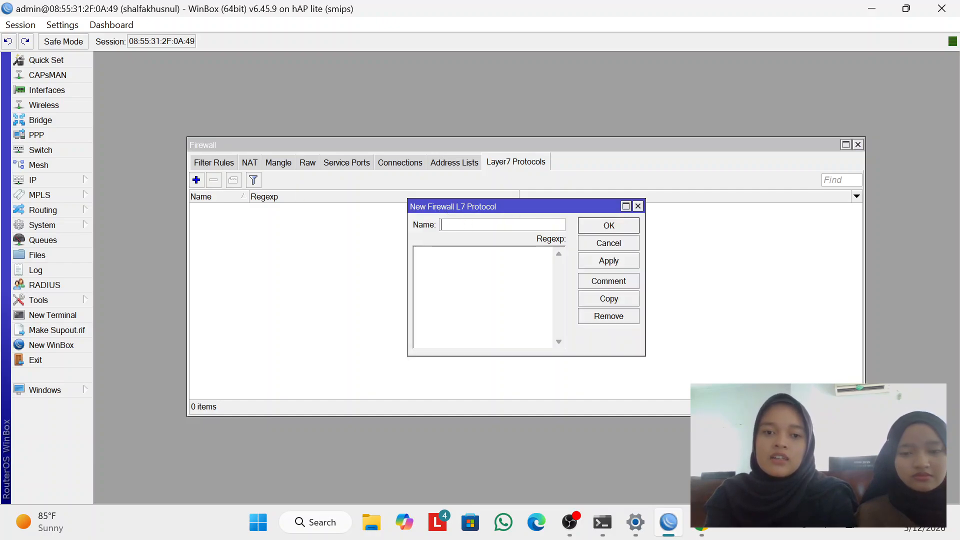
type("bl")
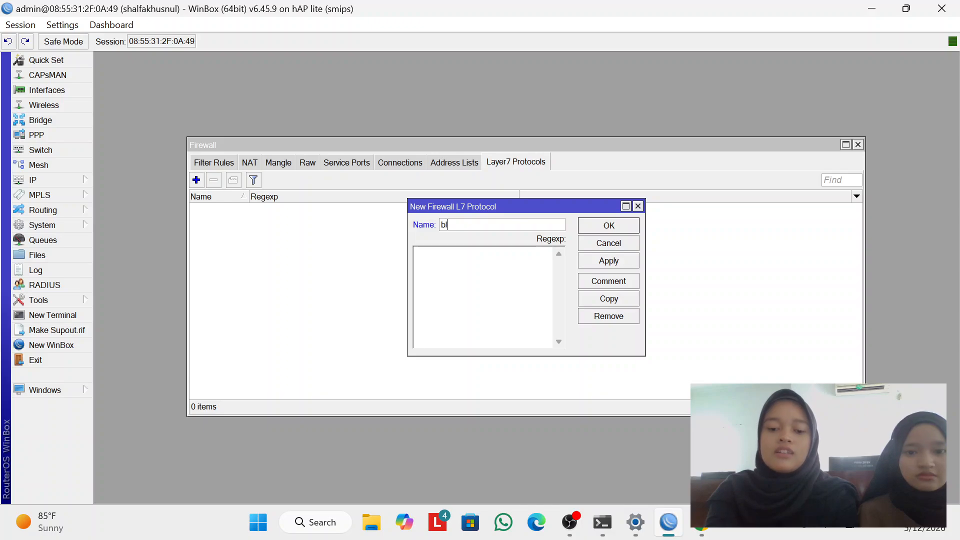
type("ok-situs")
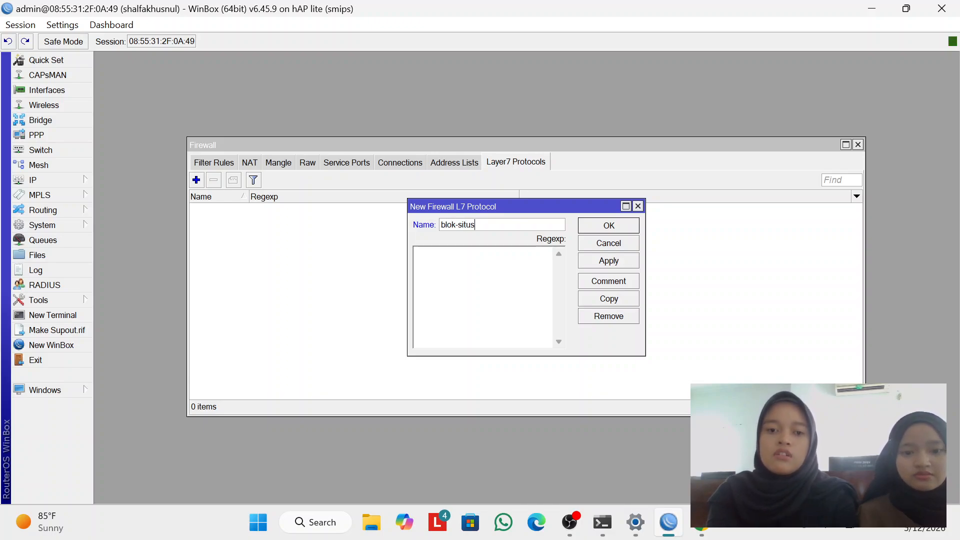
left_click(455, 262)
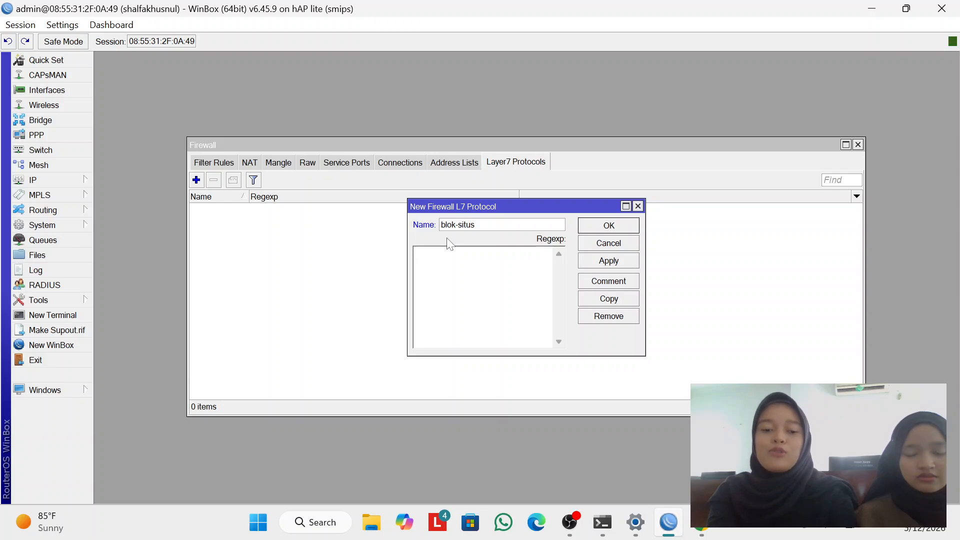
type("^")
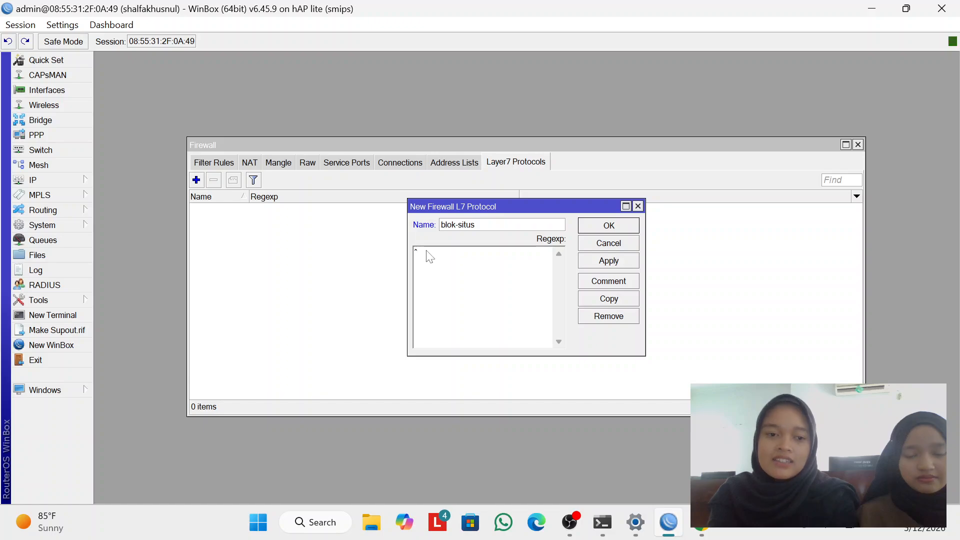
type(".")
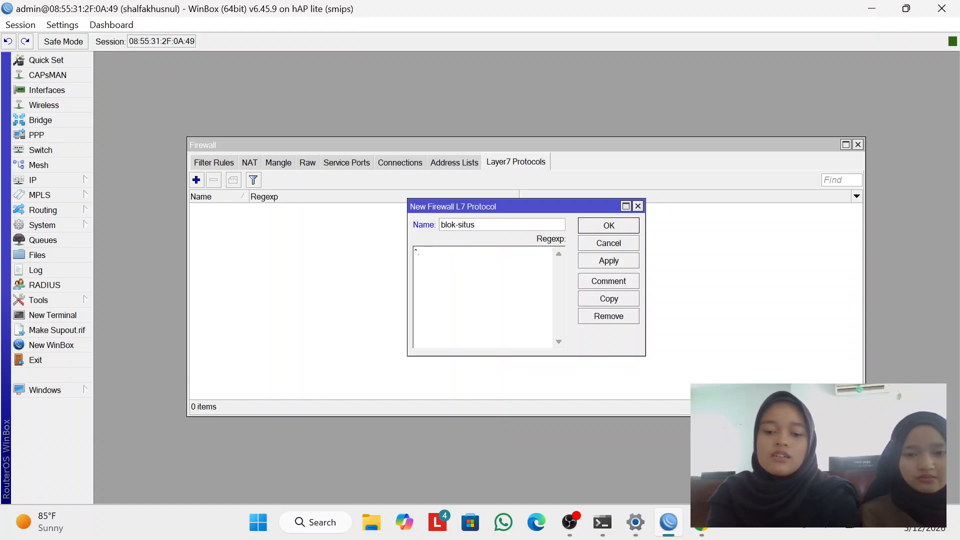
type("+")
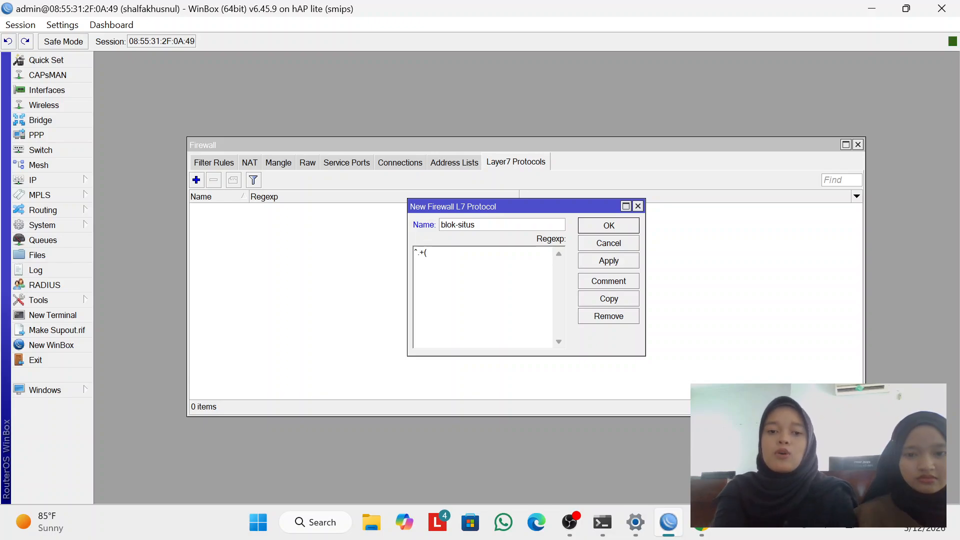
type("(")
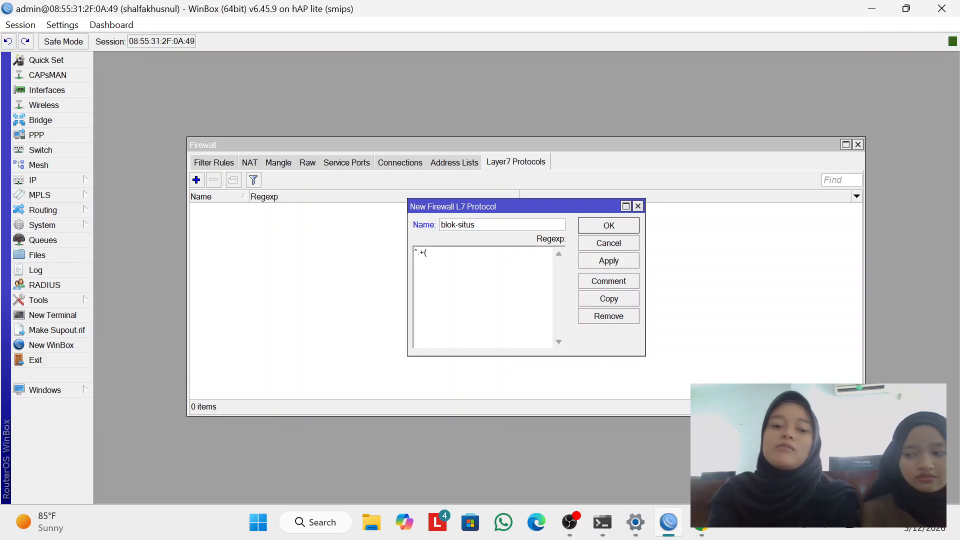
type("youtu")
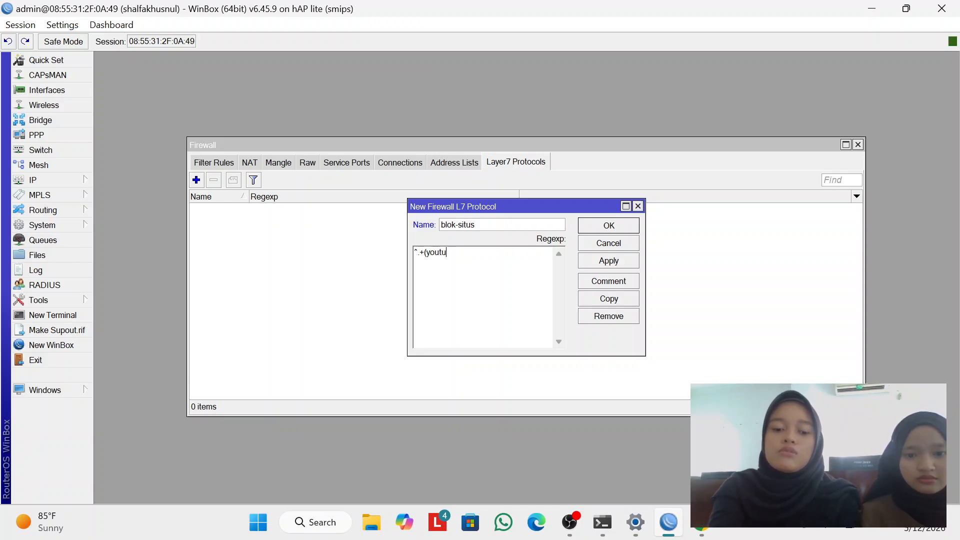
type("be.com")
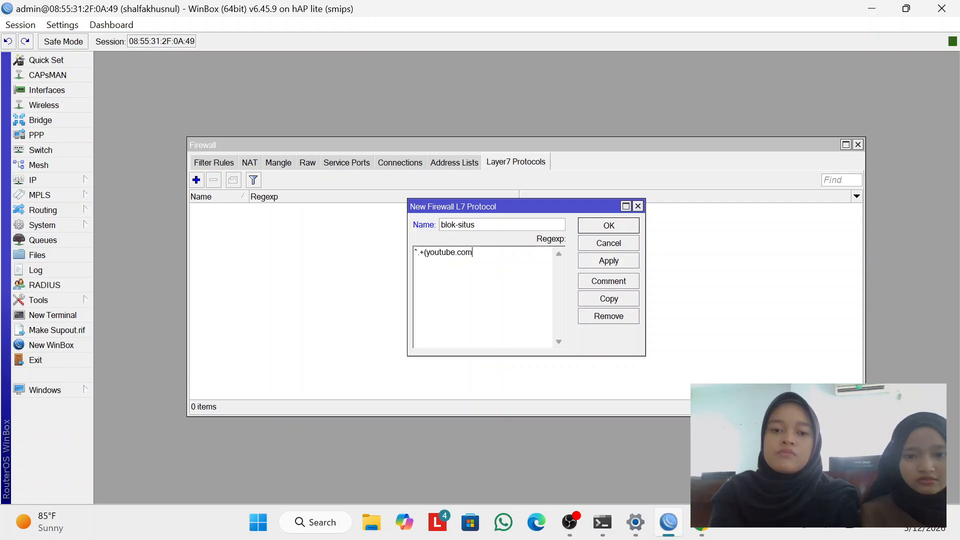
type(")")
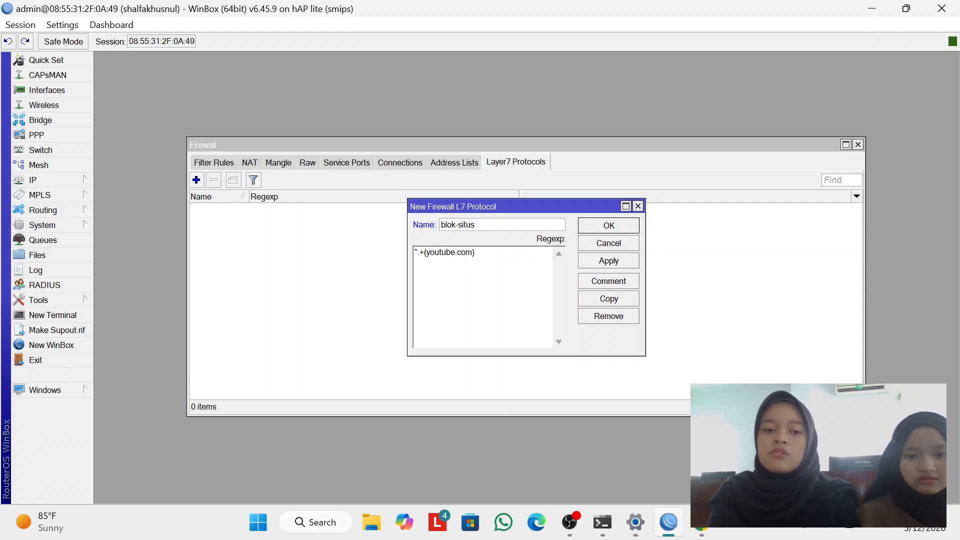
type(".*$")
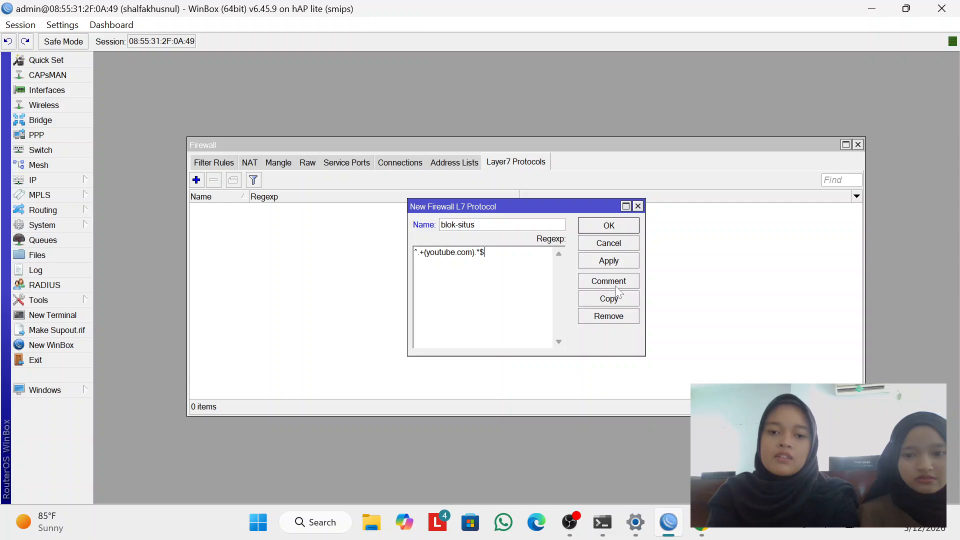
left_click(612, 265)
left_click(610, 225)
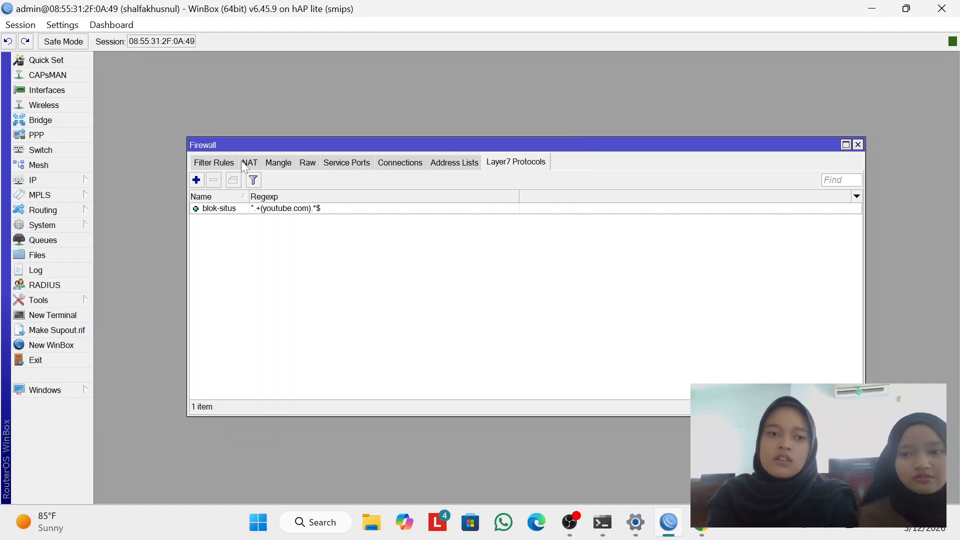
left_click(216, 163)
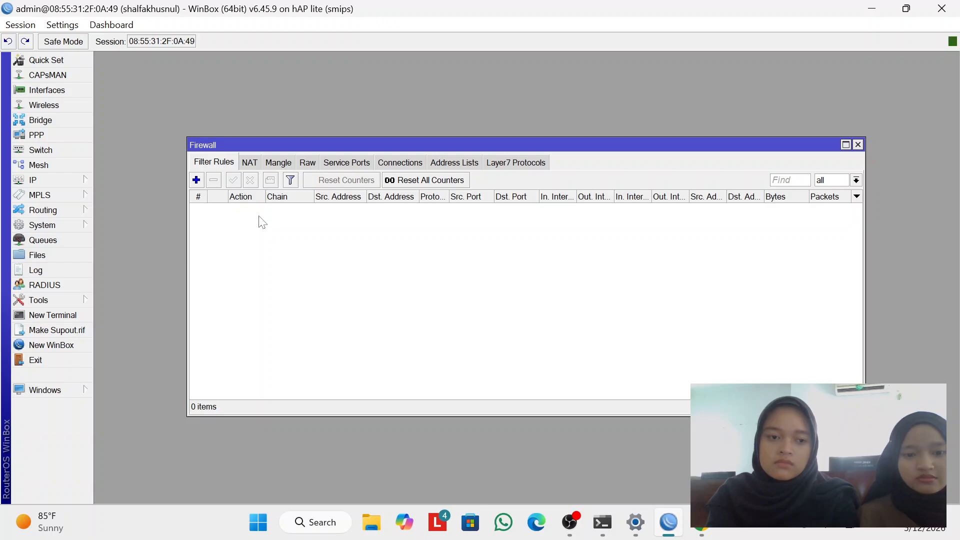
- Start a forward filter rule matching TCP, destination ports 80,443, in-interface lokal
left_click(195, 181)
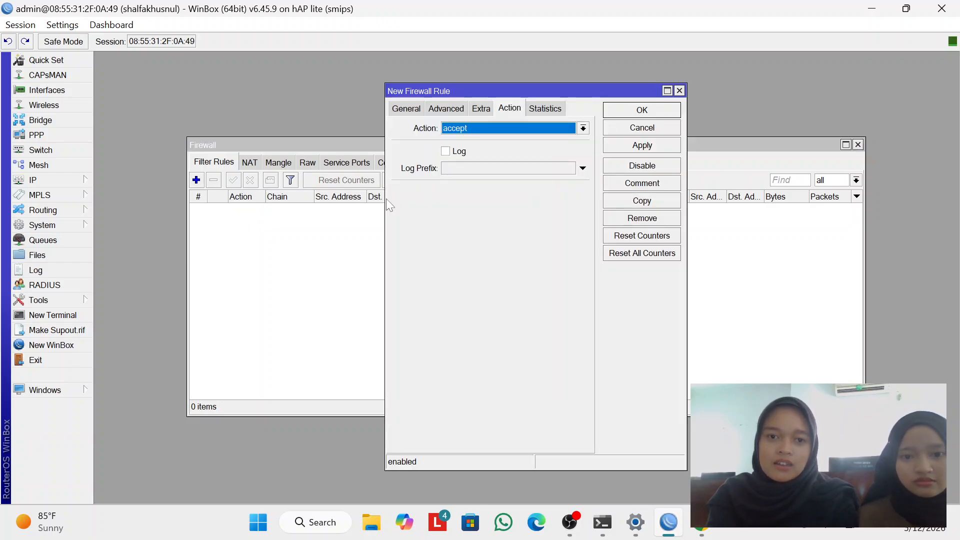
left_click(408, 108)
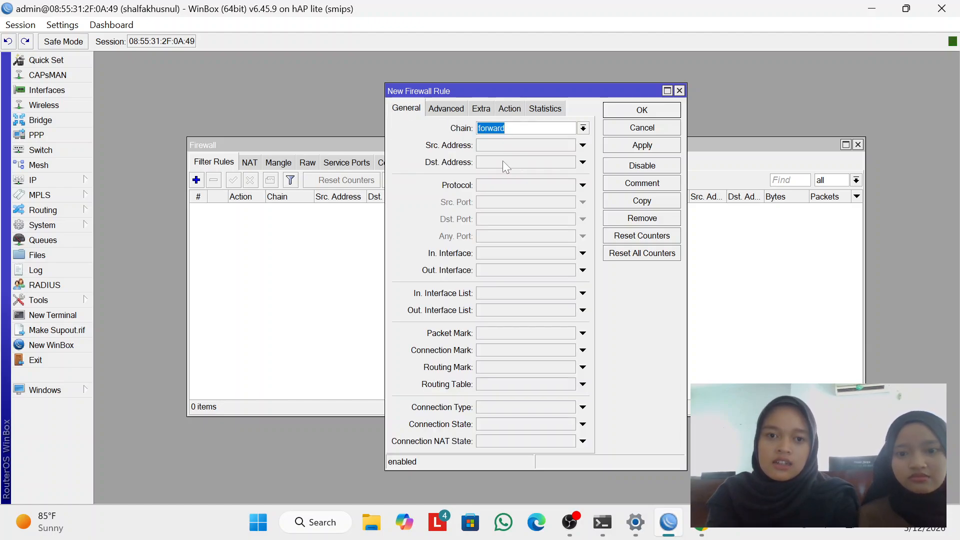
left_click(583, 185)
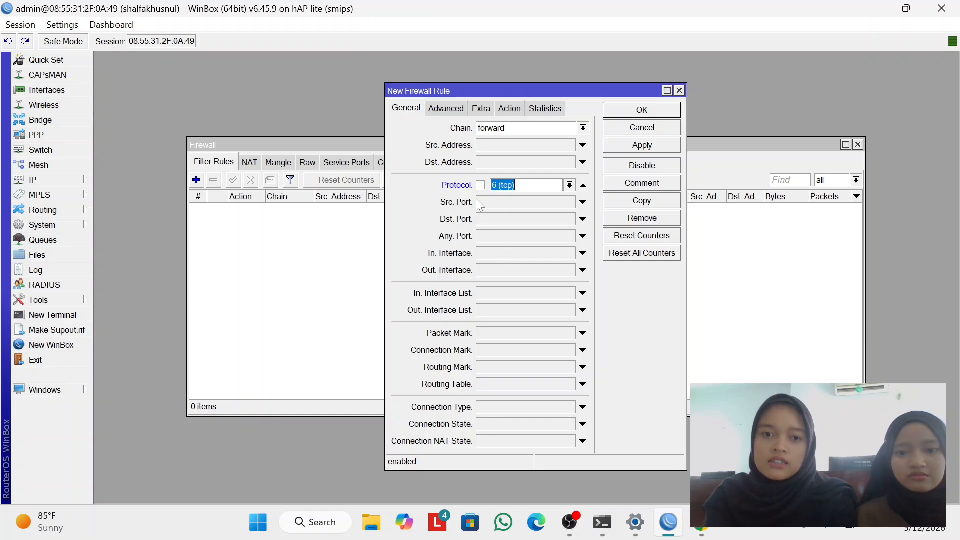
left_click(496, 217)
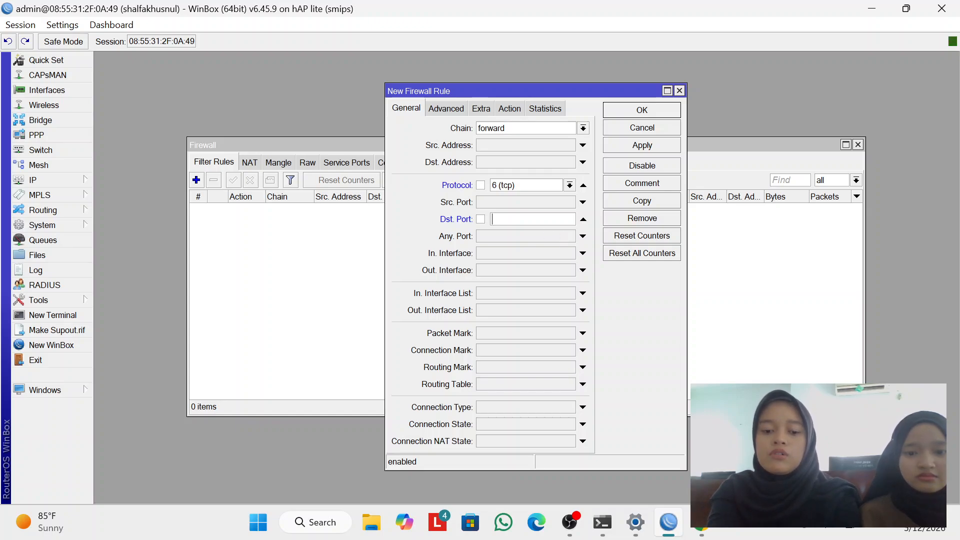
type("80,22")
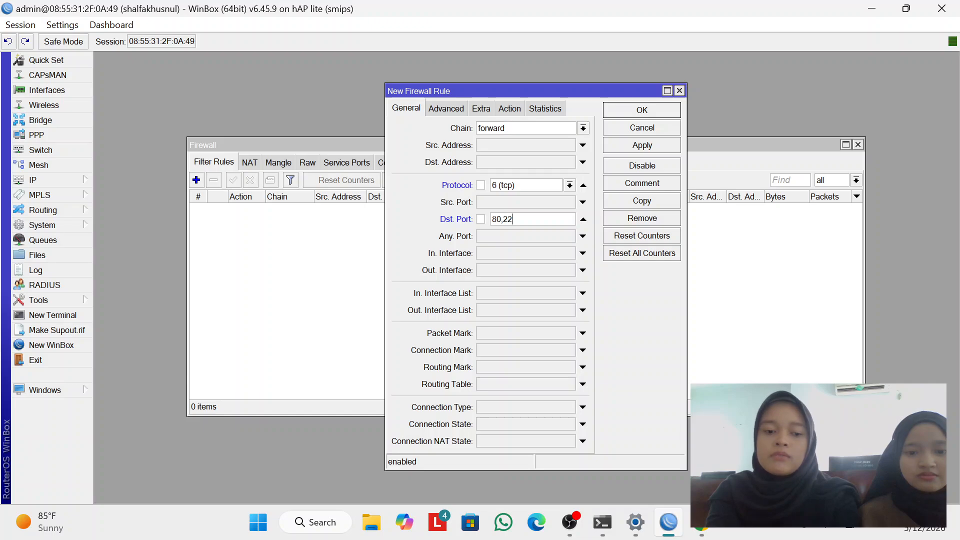
type("44")
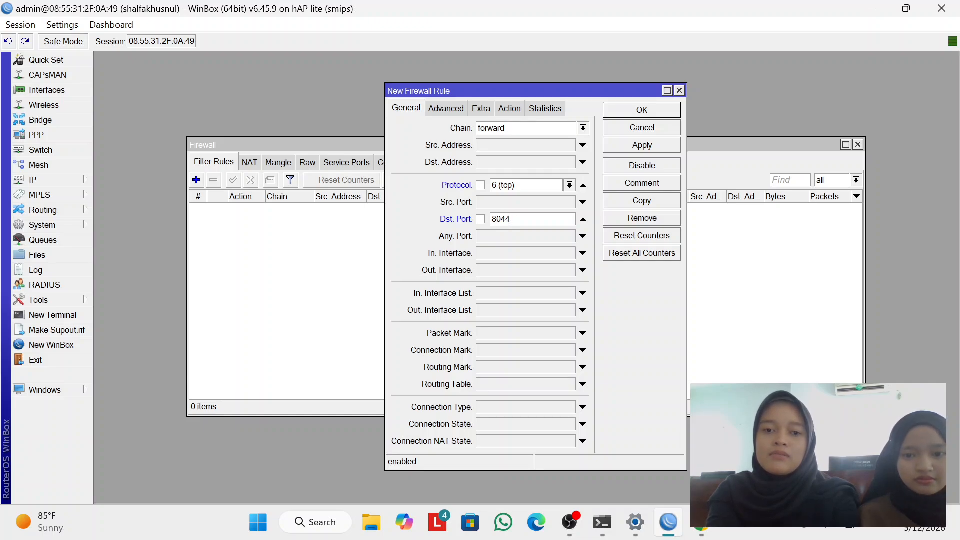
type(",443")
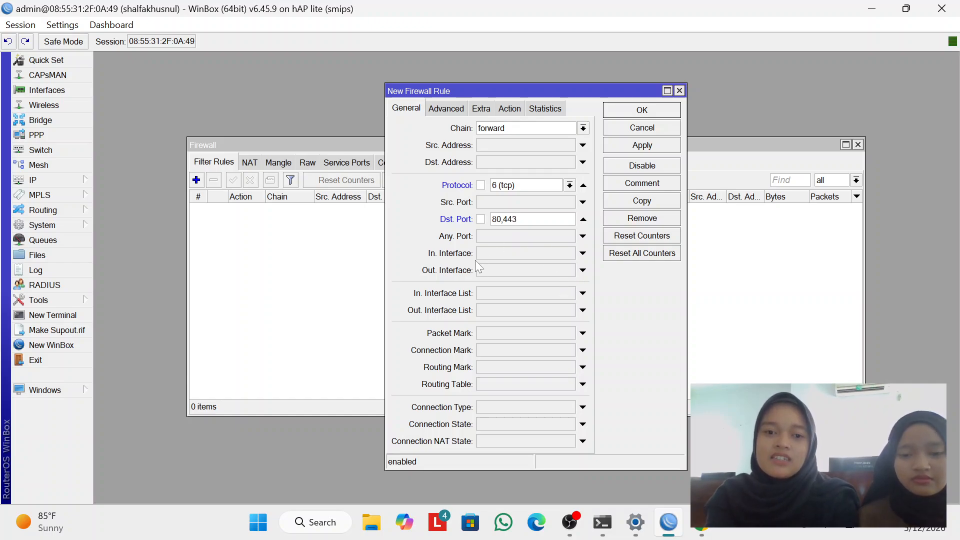
left_click(490, 253)
left_click(569, 253)
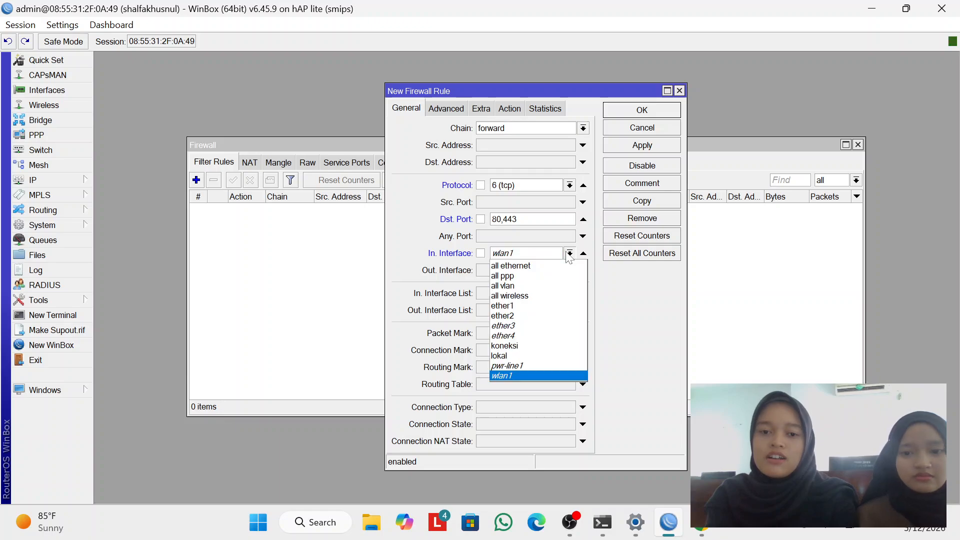
left_click(511, 355)
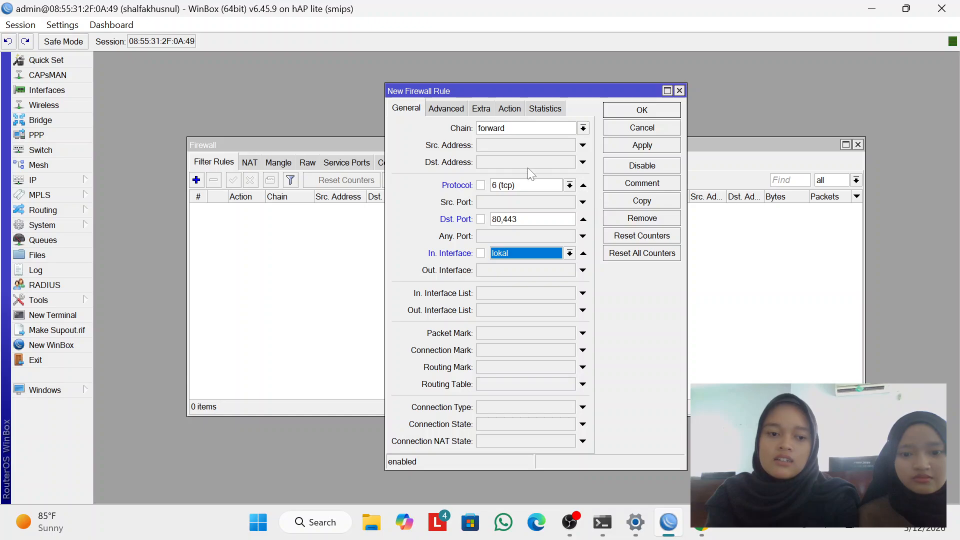
- Match Layer7 protocol blok-situs, set action drop, save the rule and close Firewall
left_click(447, 109)
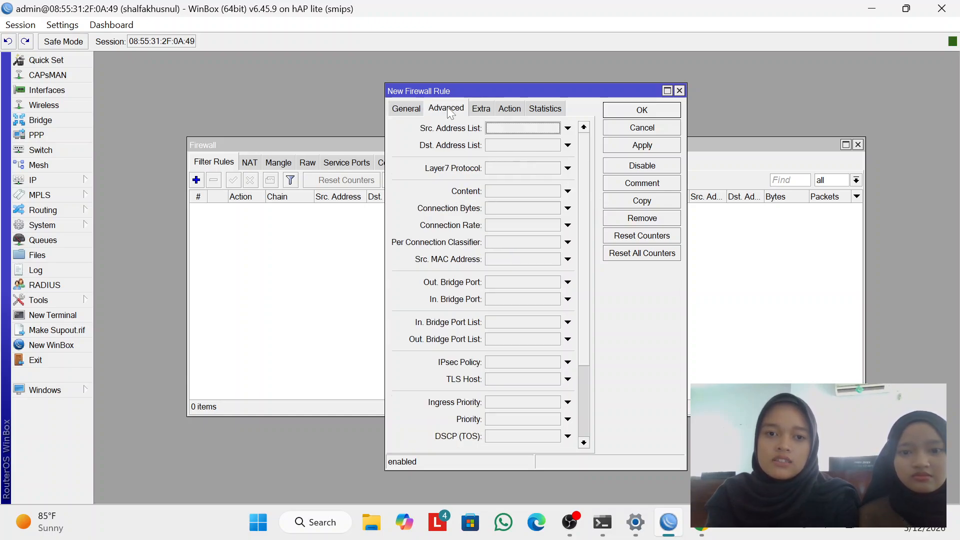
left_click(509, 170)
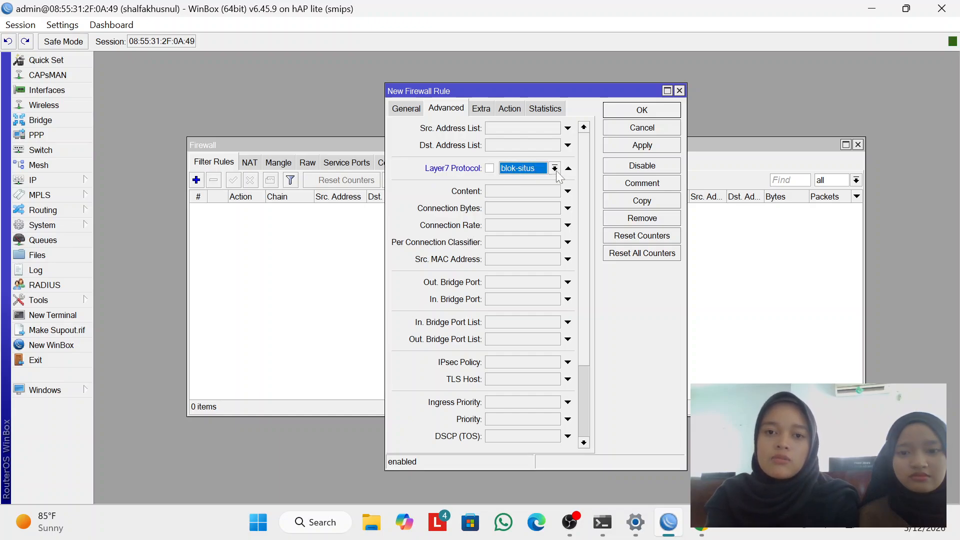
left_click(513, 109)
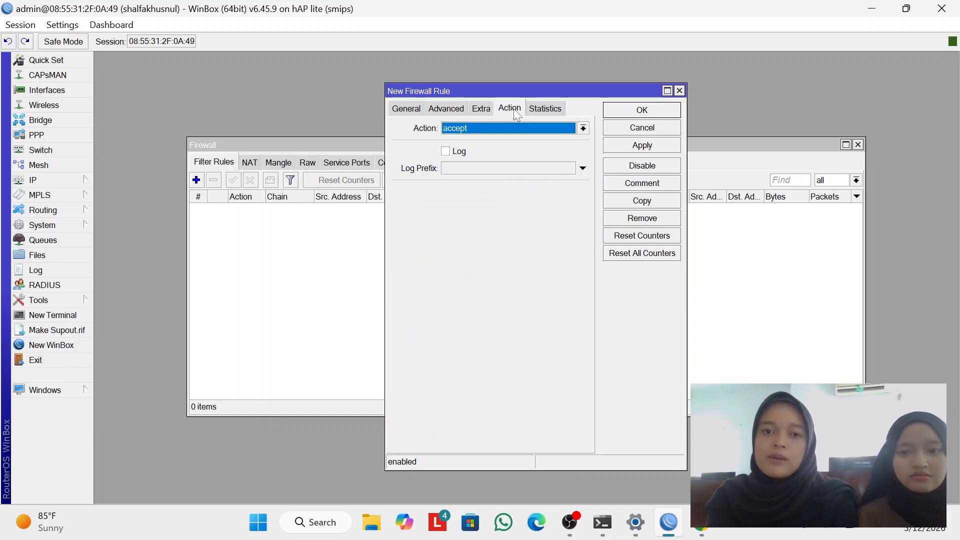
left_click(524, 125)
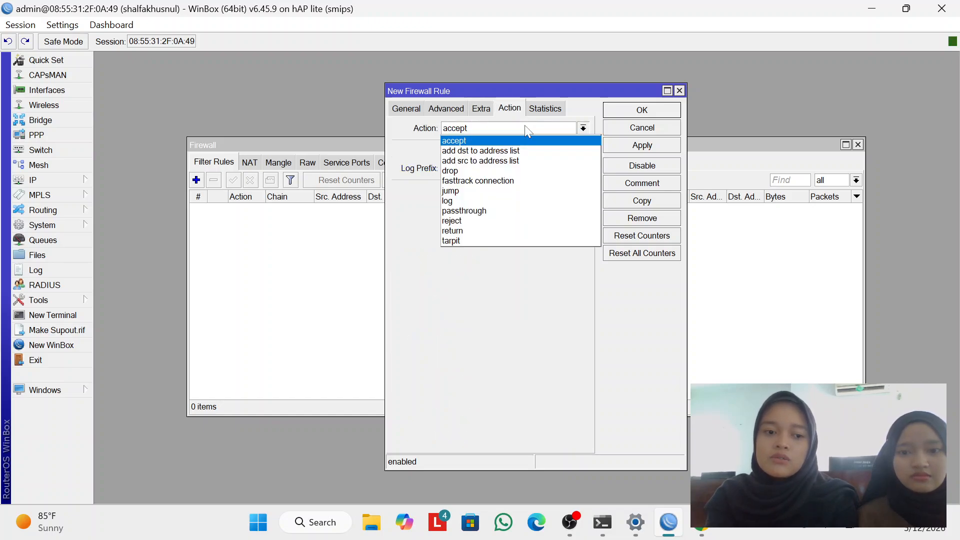
left_click(521, 171)
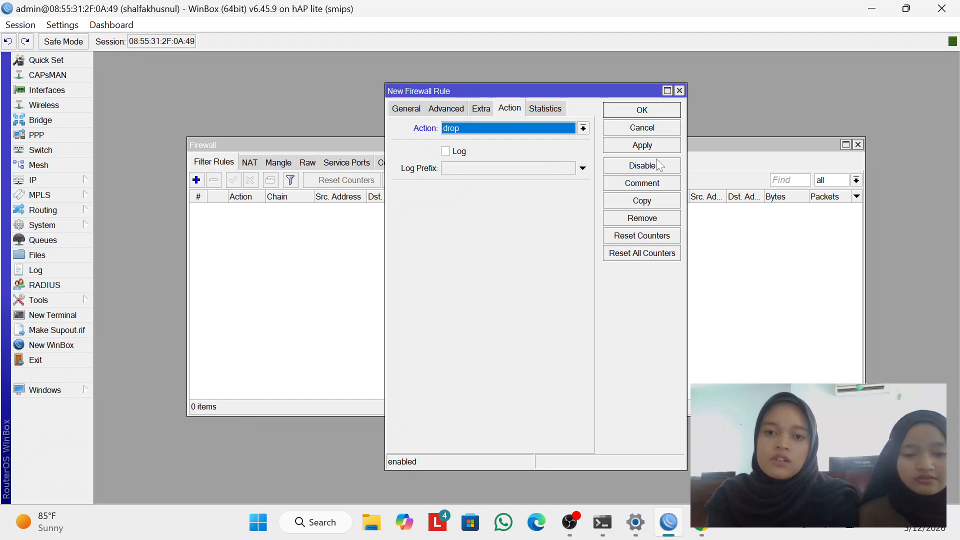
left_click(647, 146)
left_click(641, 110)
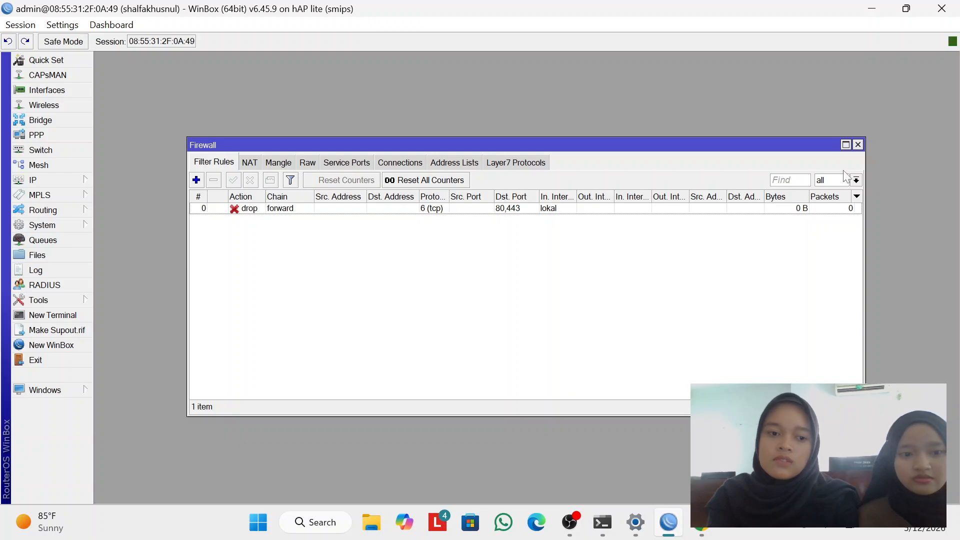
left_click(859, 145)
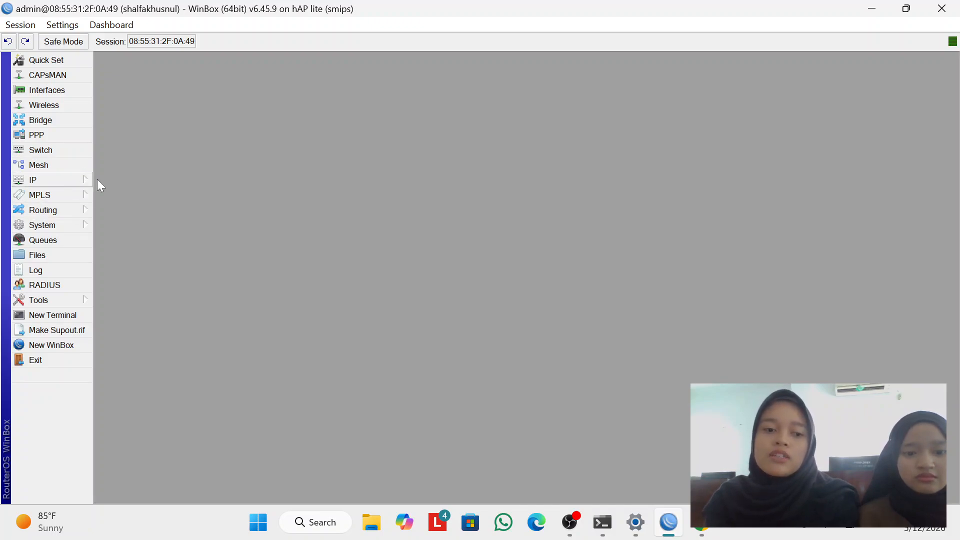
- Add IP address 192.168.32.1/24 on interface wlan1 under IP > Addresses
left_click(55, 181)
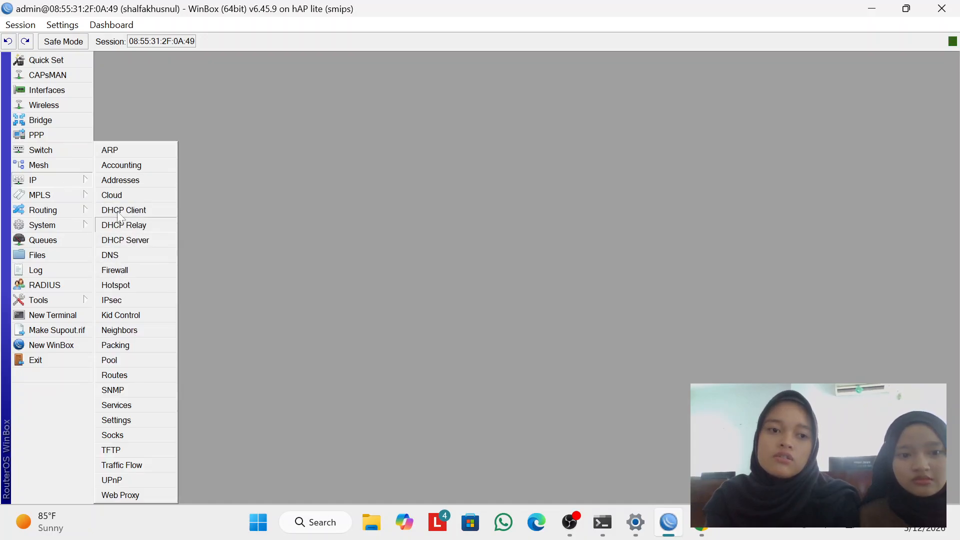
left_click(125, 181)
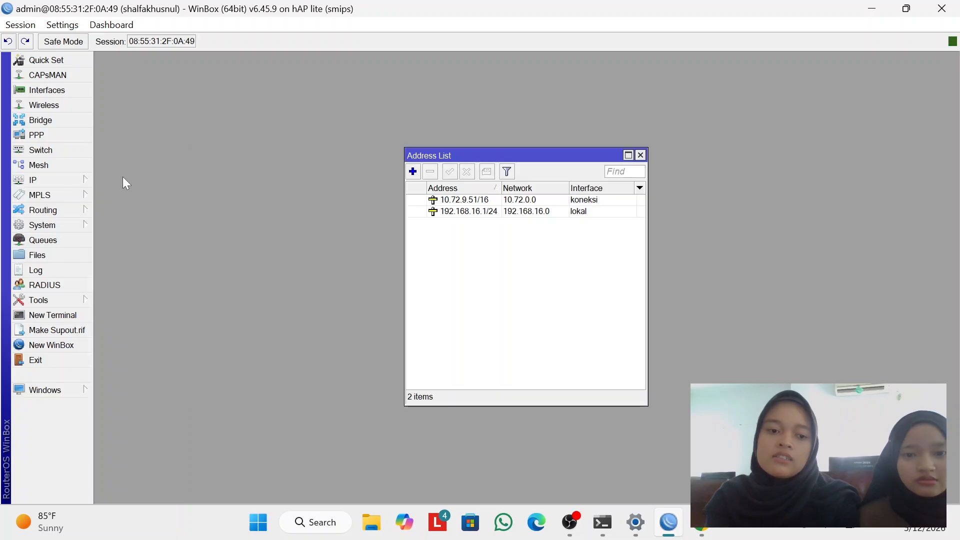
left_click(413, 171)
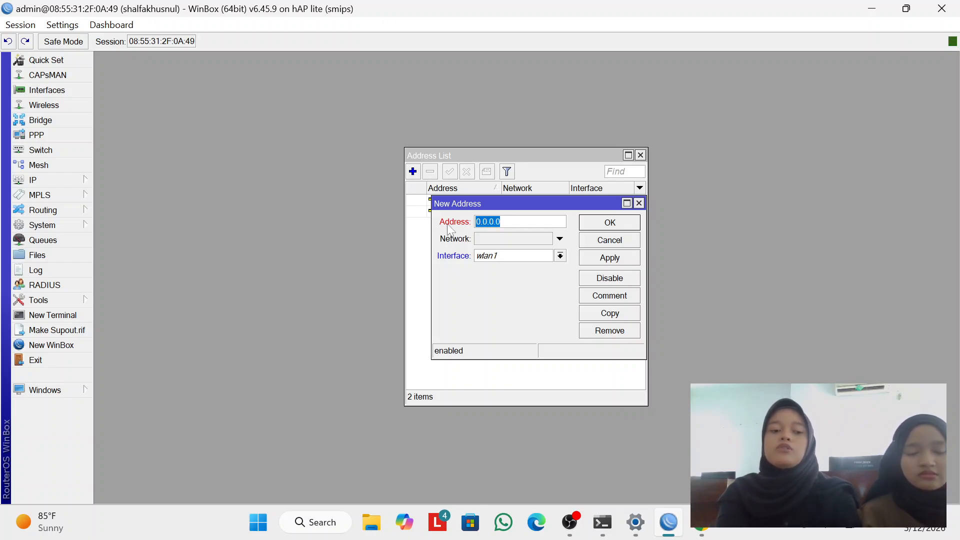
type("192")
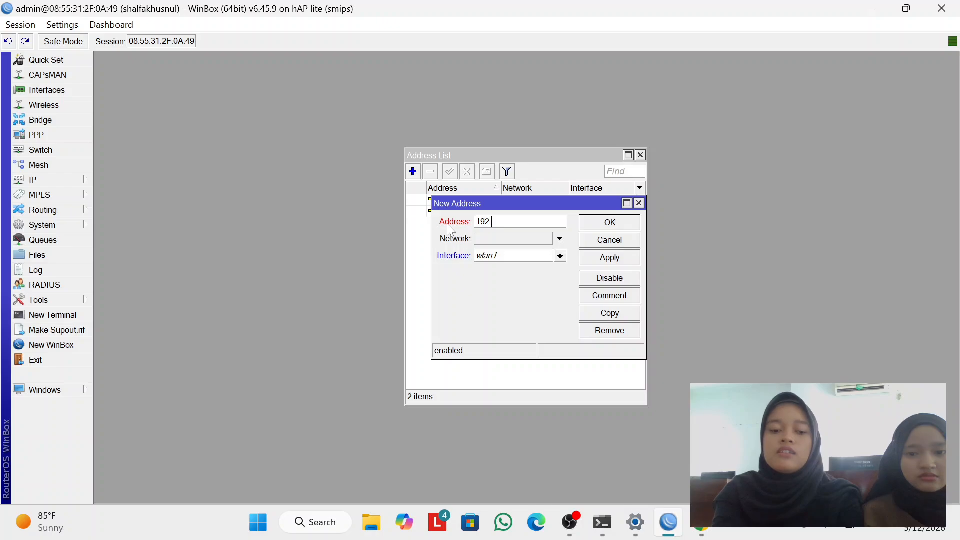
type(".168.3")
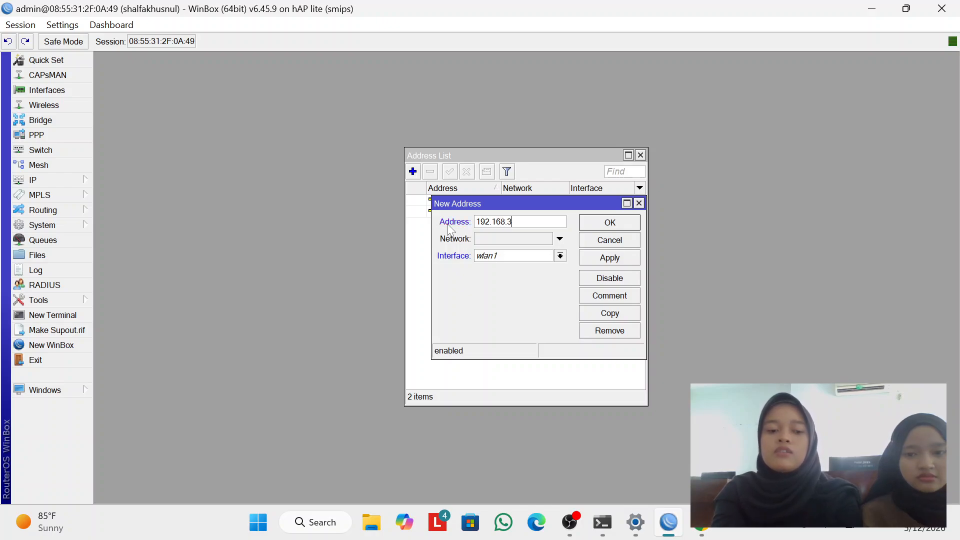
type("2.1/")
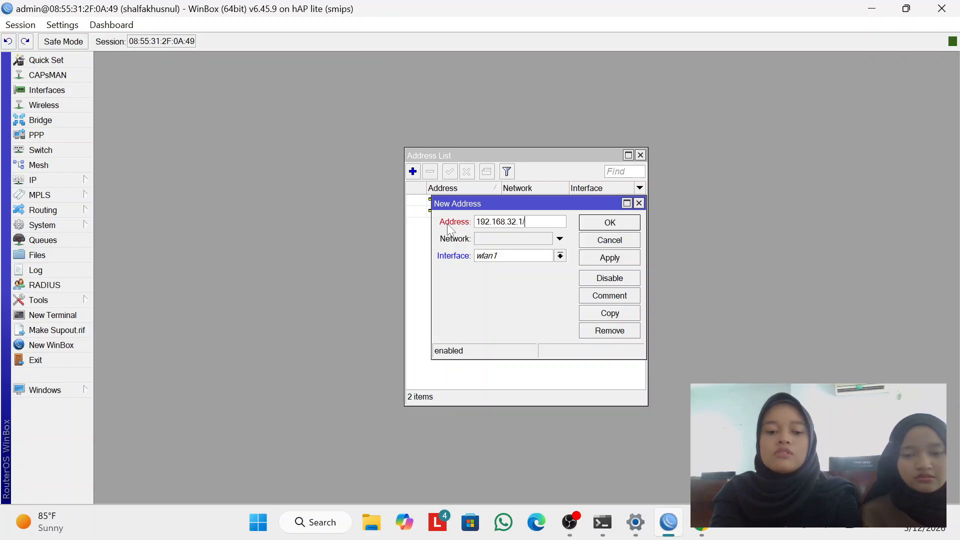
type("24")
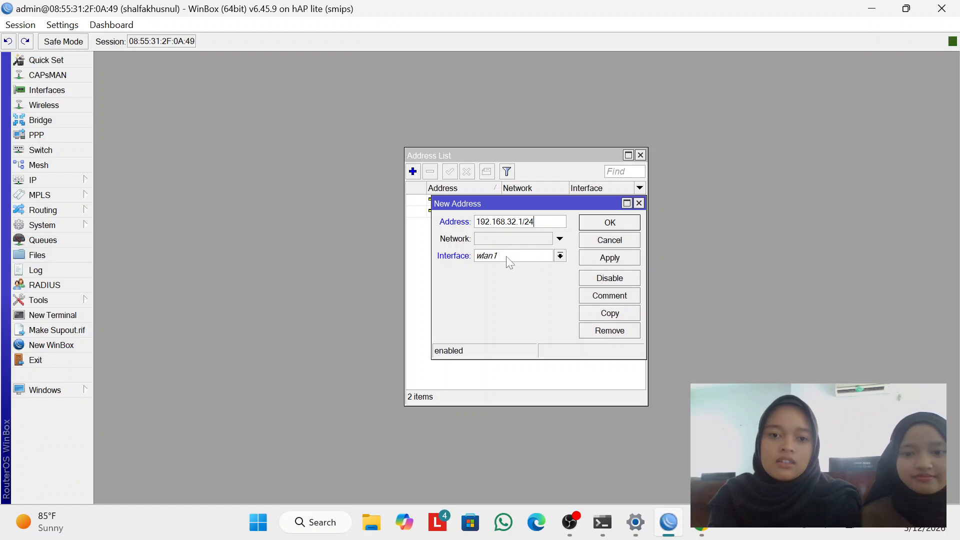
left_click(506, 256)
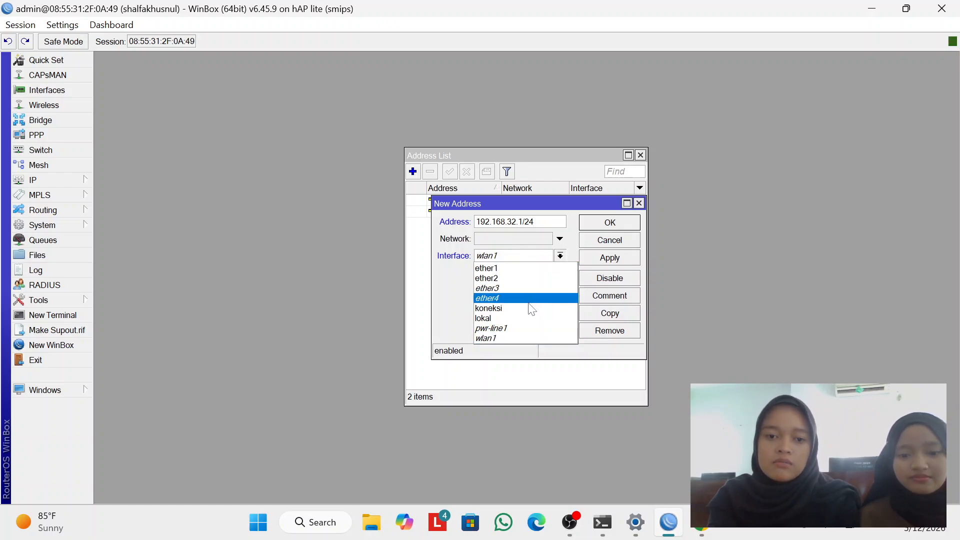
left_click(518, 339)
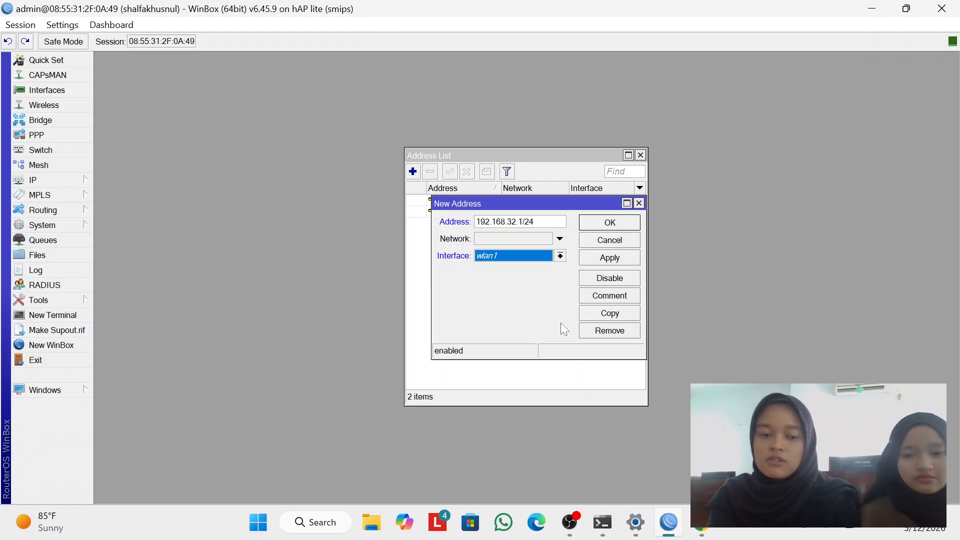
left_click(622, 265)
left_click(616, 225)
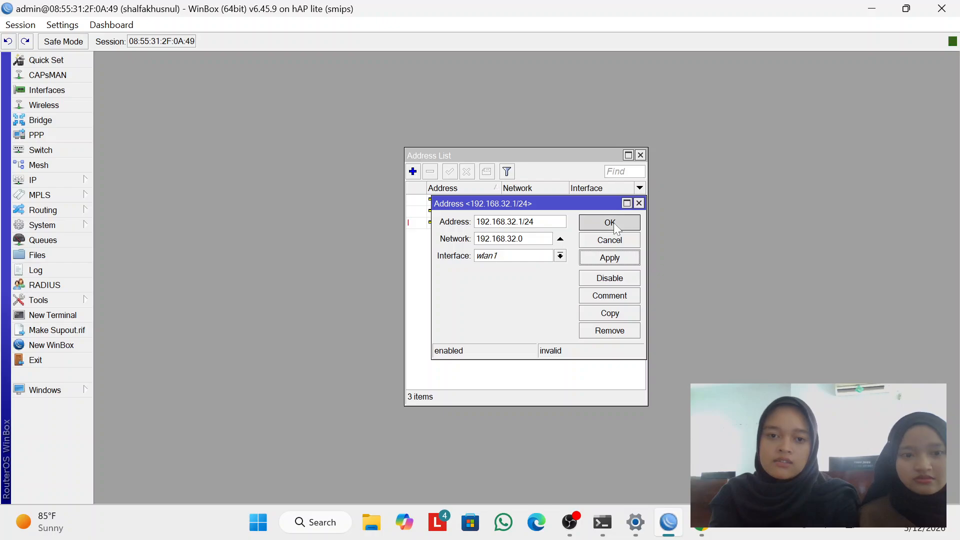
- Enable the wlan1 wireless interface in Wireless Tables
left_click(64, 104)
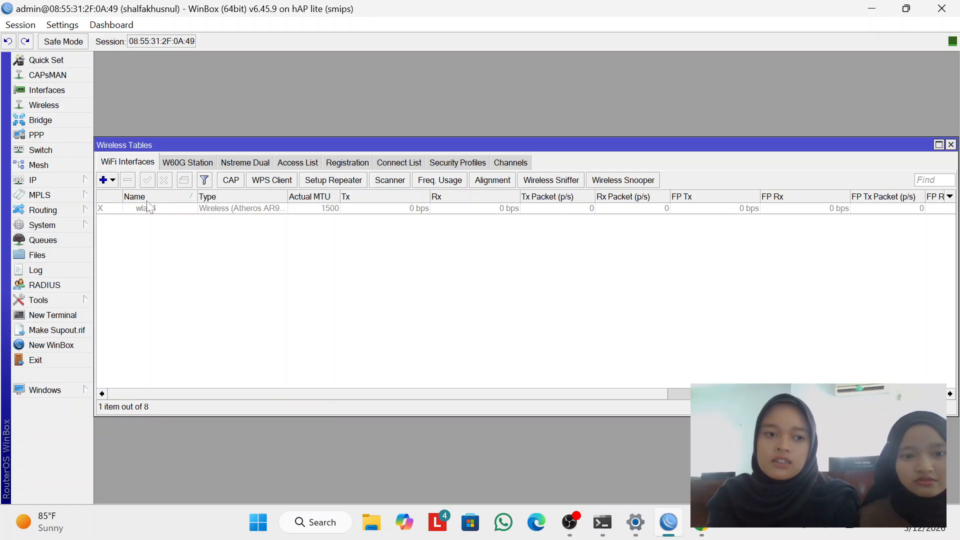
left_click(141, 214)
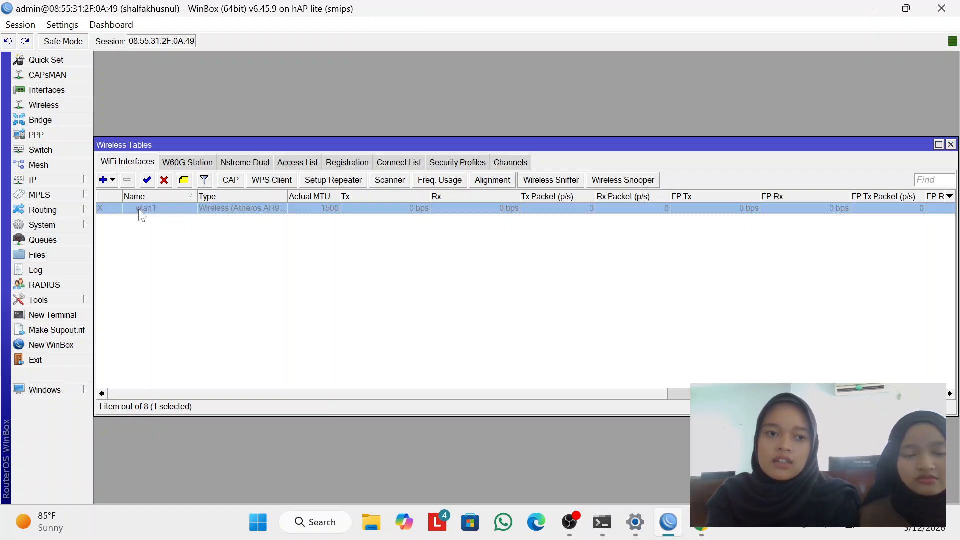
left_click(148, 181)
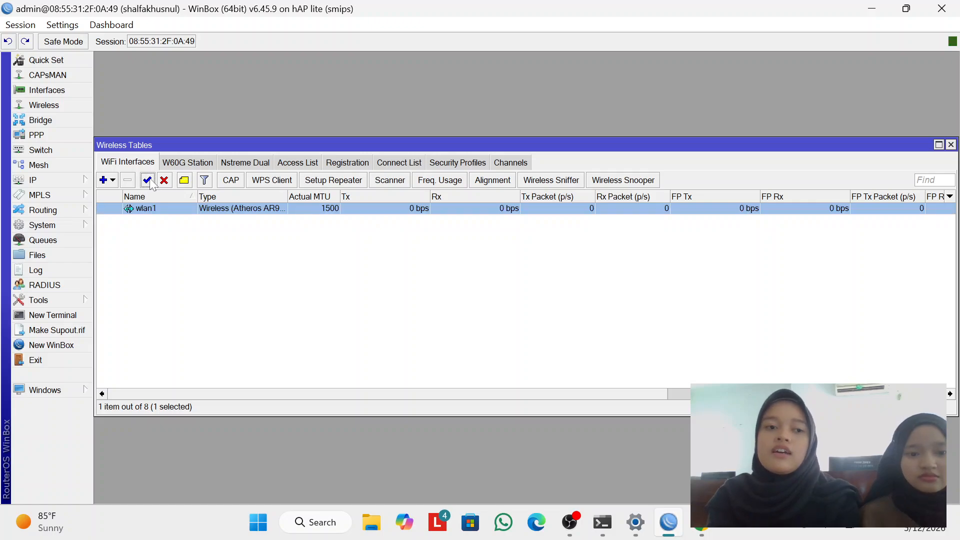
- Set wlan1 to ap bridge mode and replace SSID MikroTik with a custom name
double_click(179, 208)
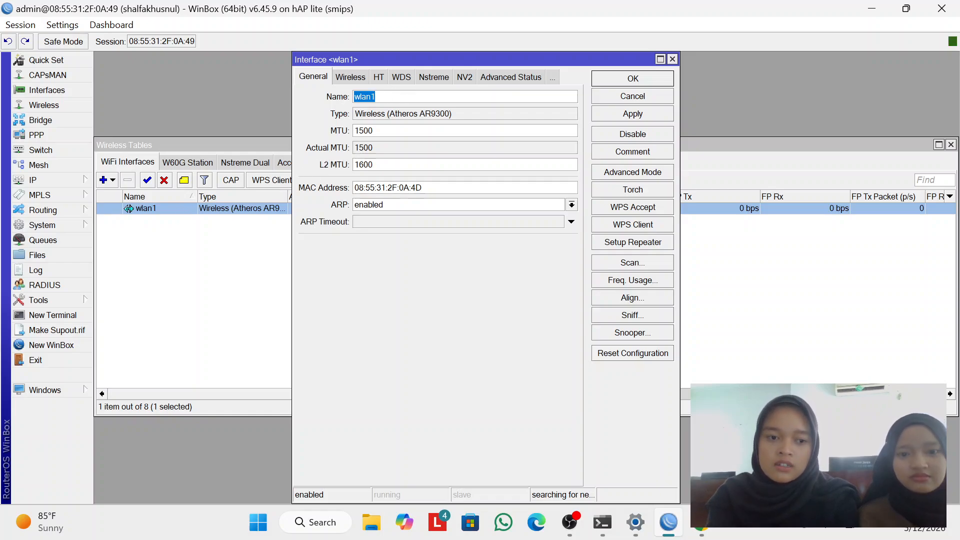
left_click(348, 79)
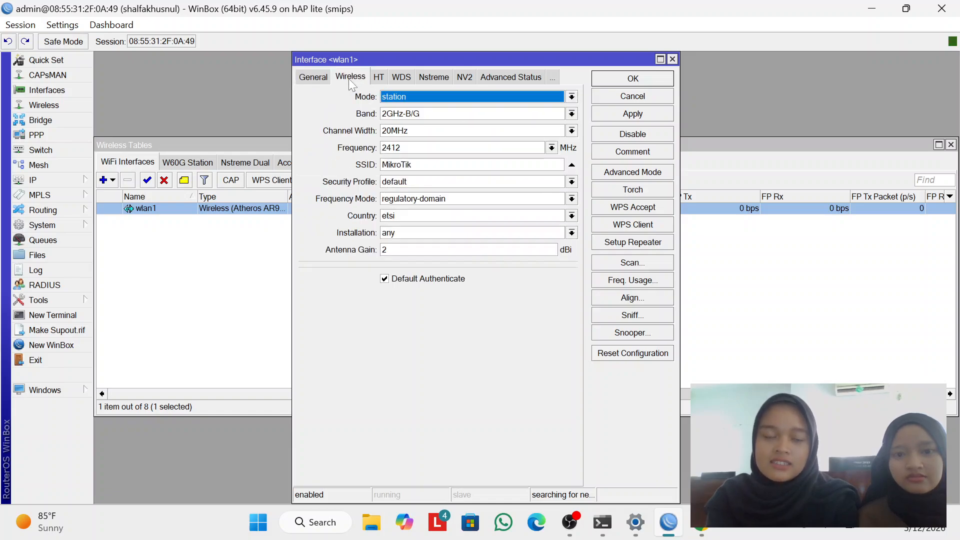
left_click(418, 99)
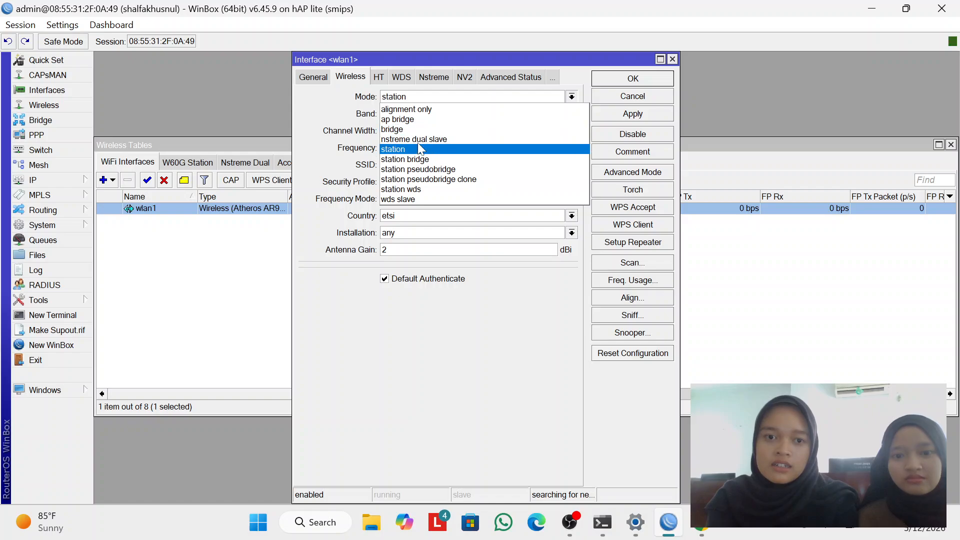
left_click(418, 124)
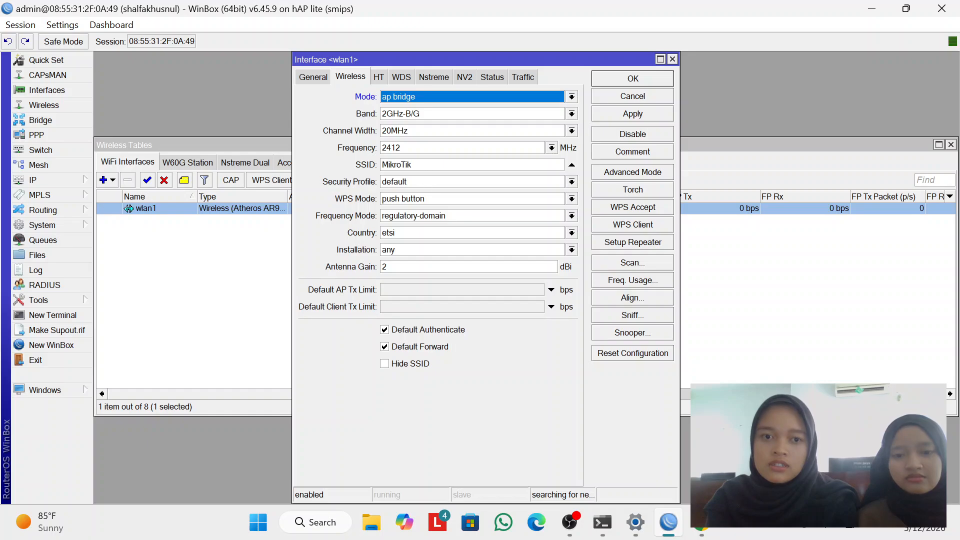
left_click(425, 165)
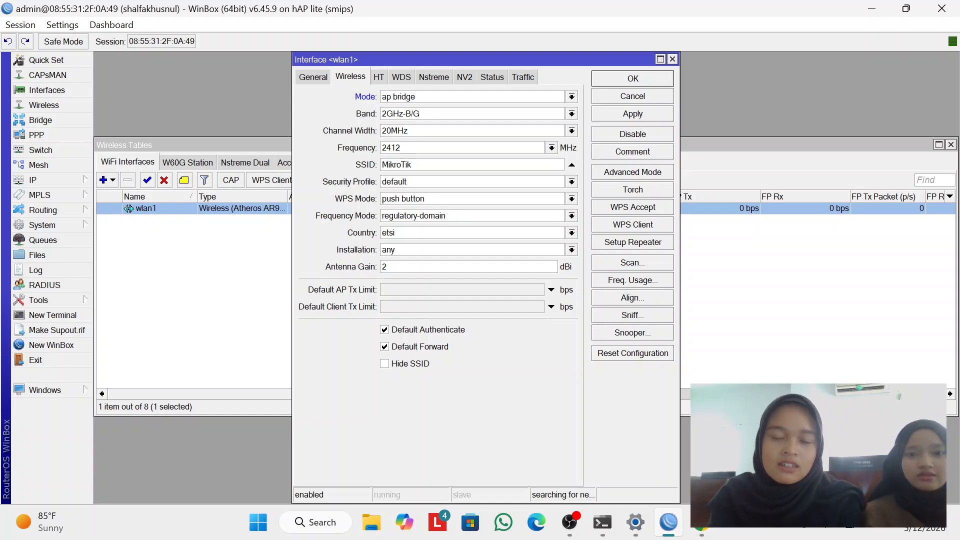
key("Tab")
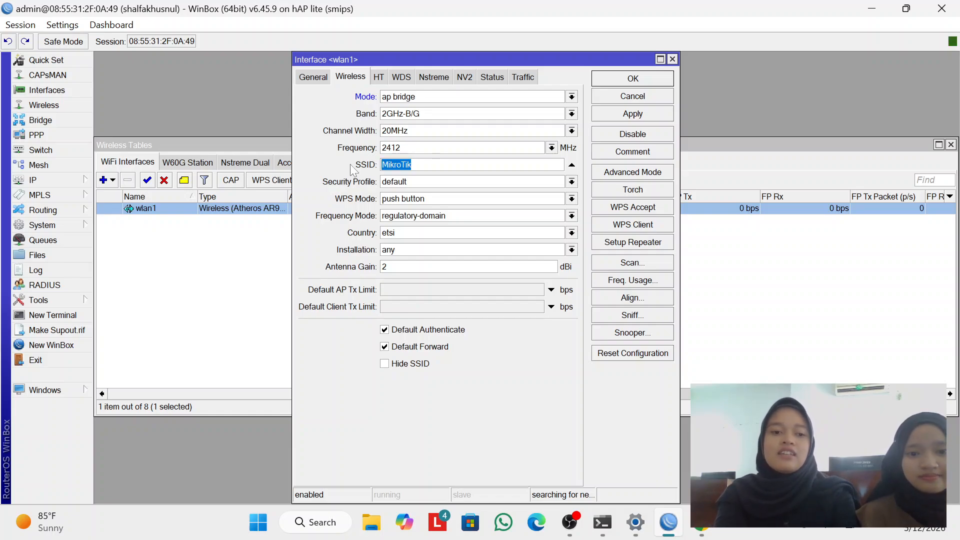
type("sh")
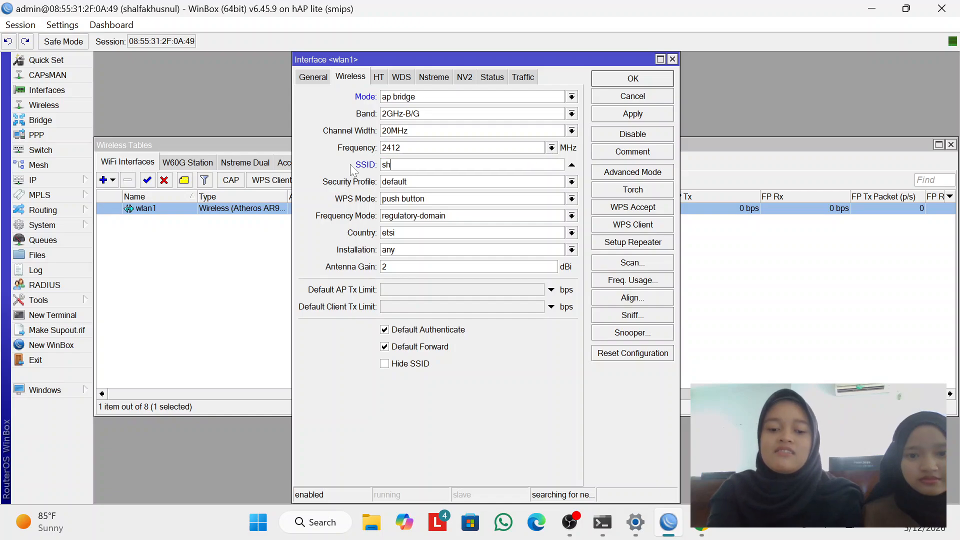
type("algfakh")
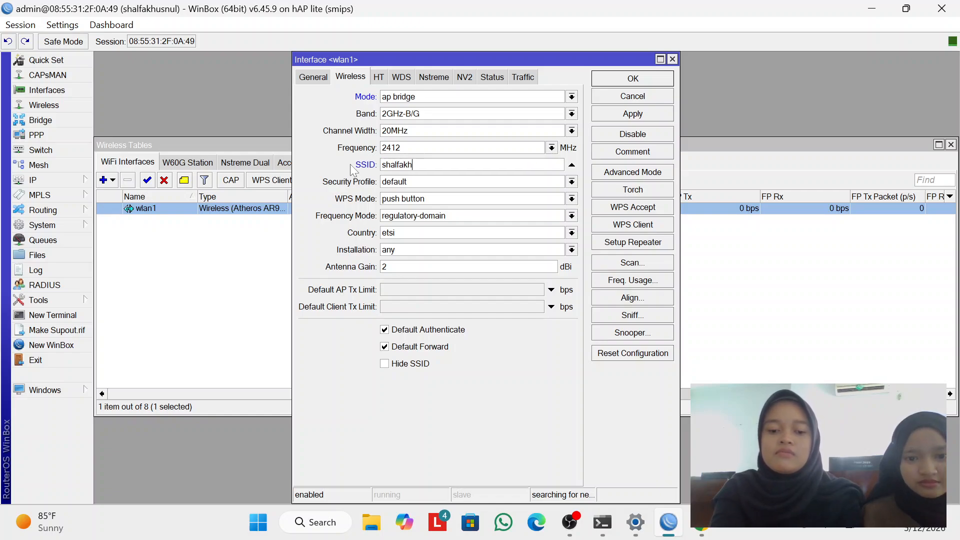
type("usnul")
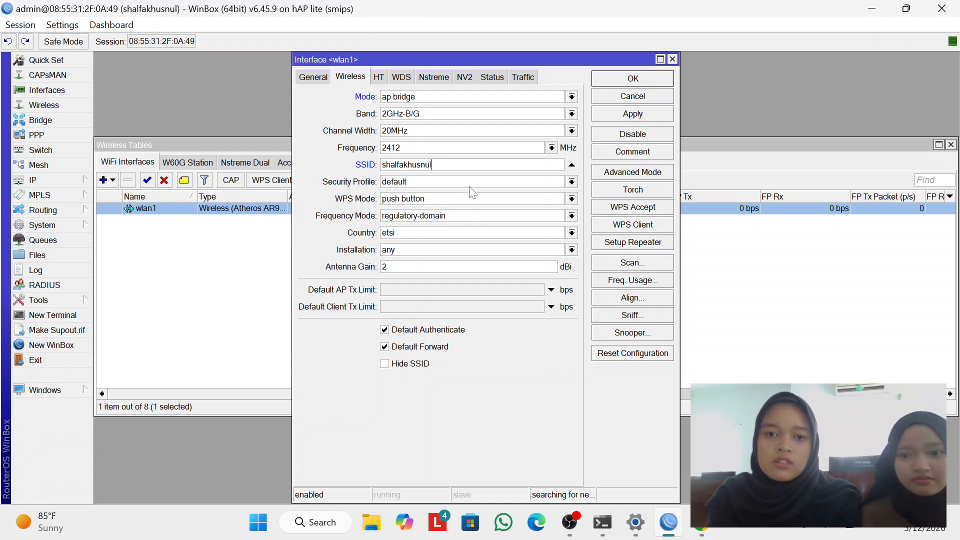
left_click(638, 116)
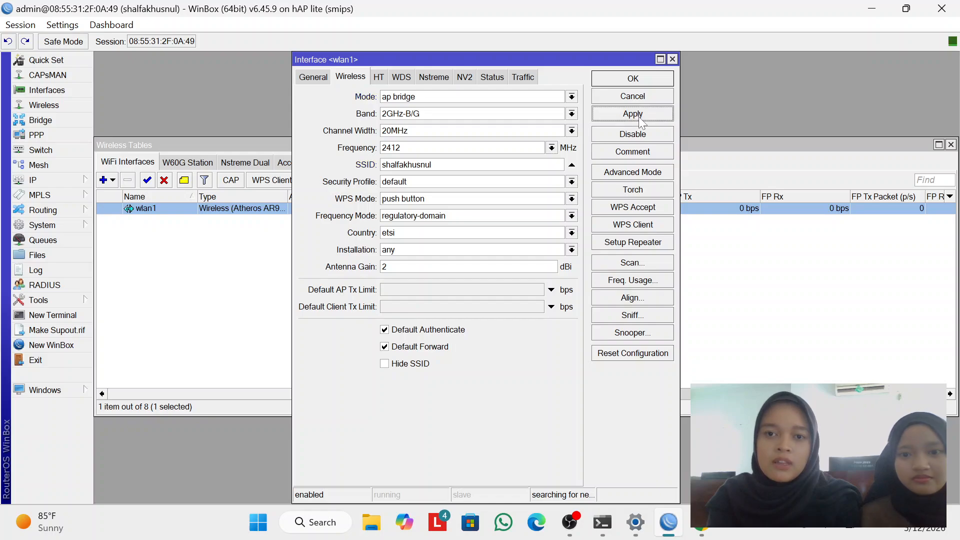
left_click(634, 79)
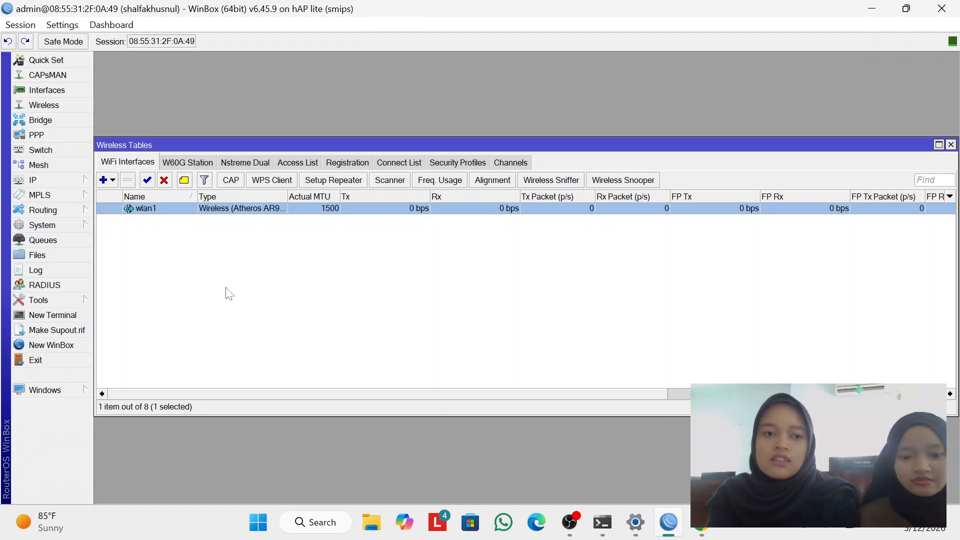
- Create a security profile named wifi-aman using dynamic keys mode
left_click(449, 165)
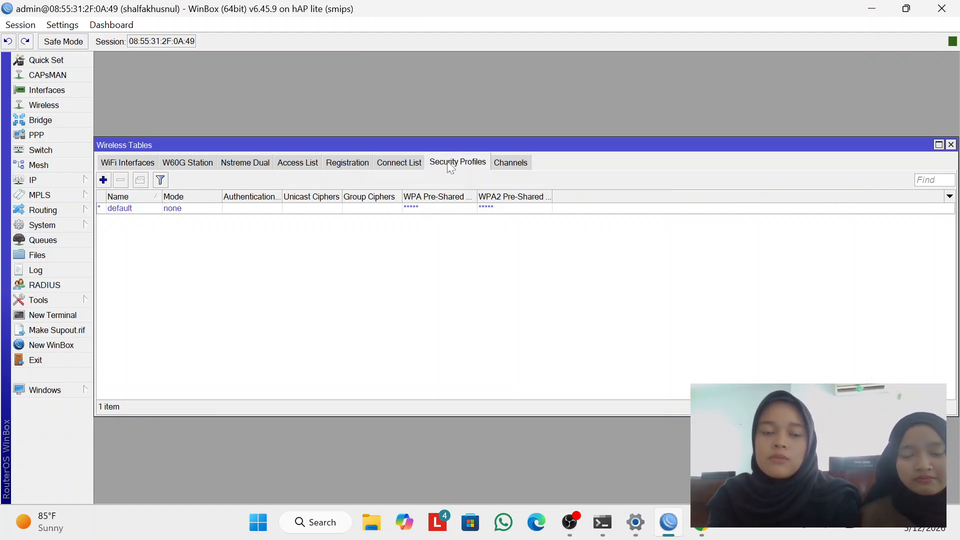
left_click(104, 180)
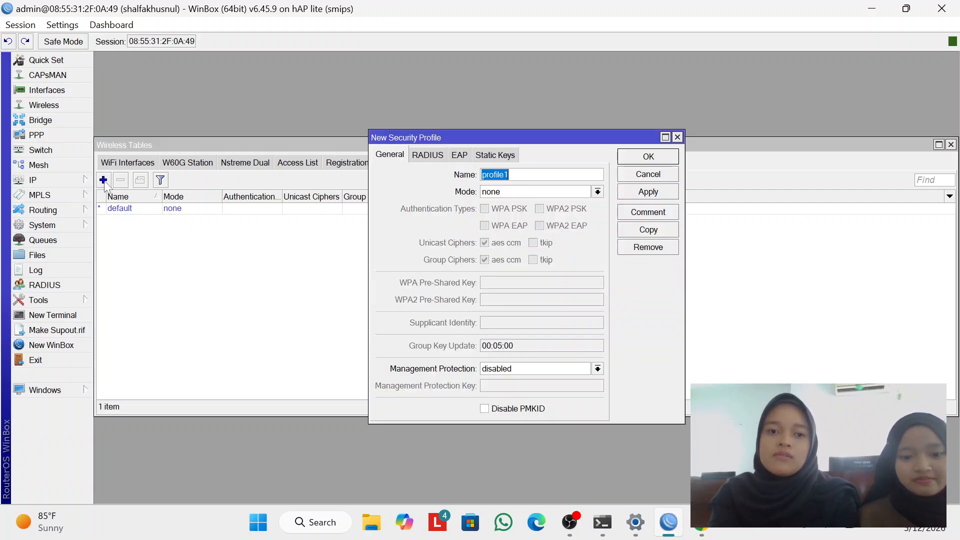
left_click(495, 175)
double_click(495, 174)
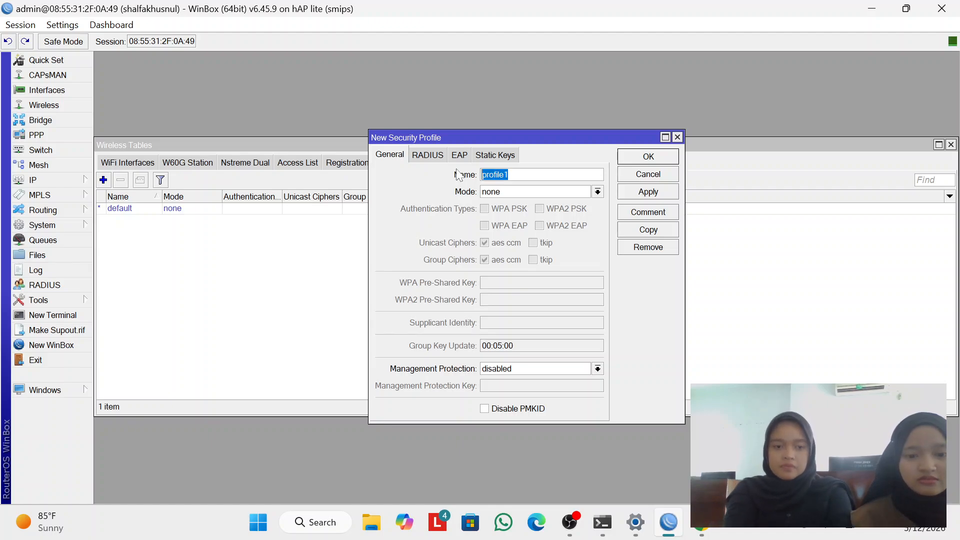
type("wifi")
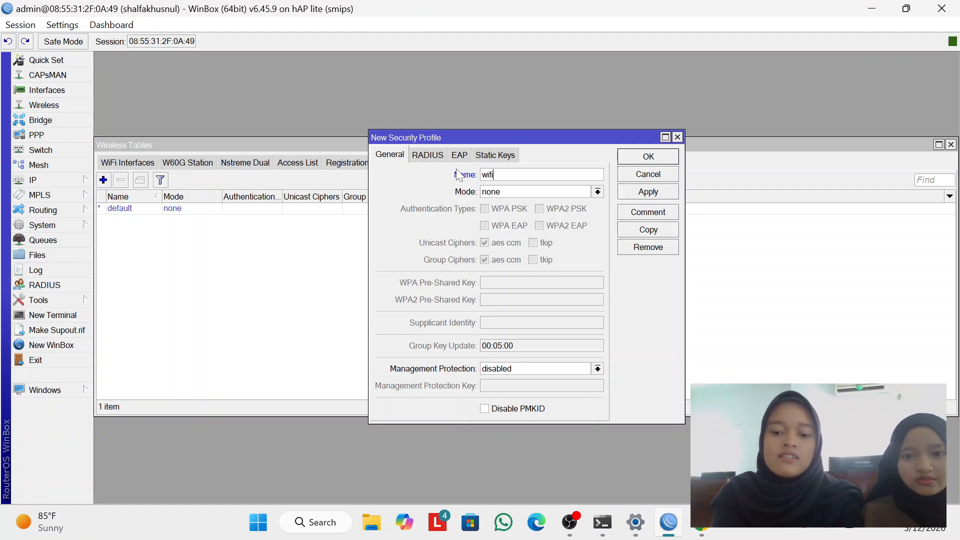
type("-aman")
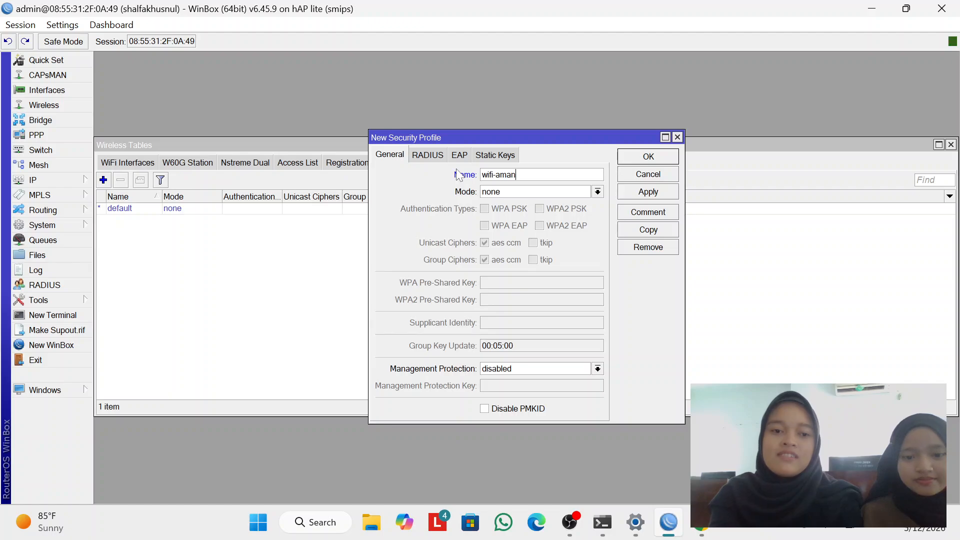
left_click(513, 191)
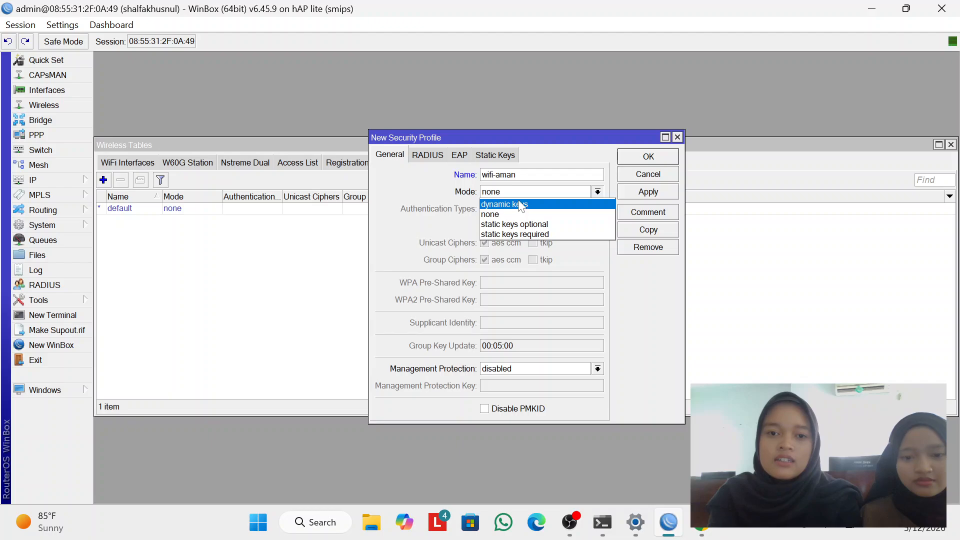
left_click(521, 205)
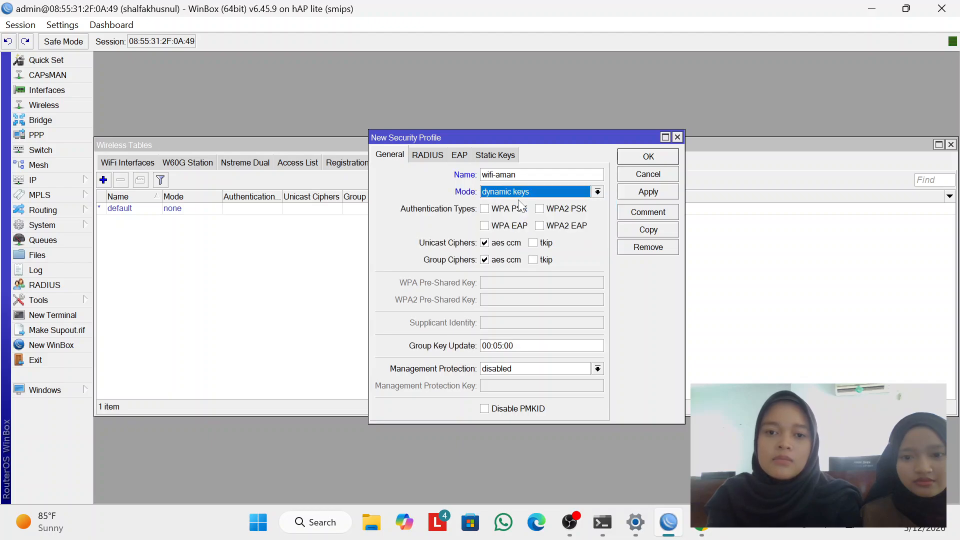
- Enable WPA and WPA2 PSK with pre-shared keys, save, and close Wireless Tables and Address List
left_click(484, 210)
left_click(548, 211)
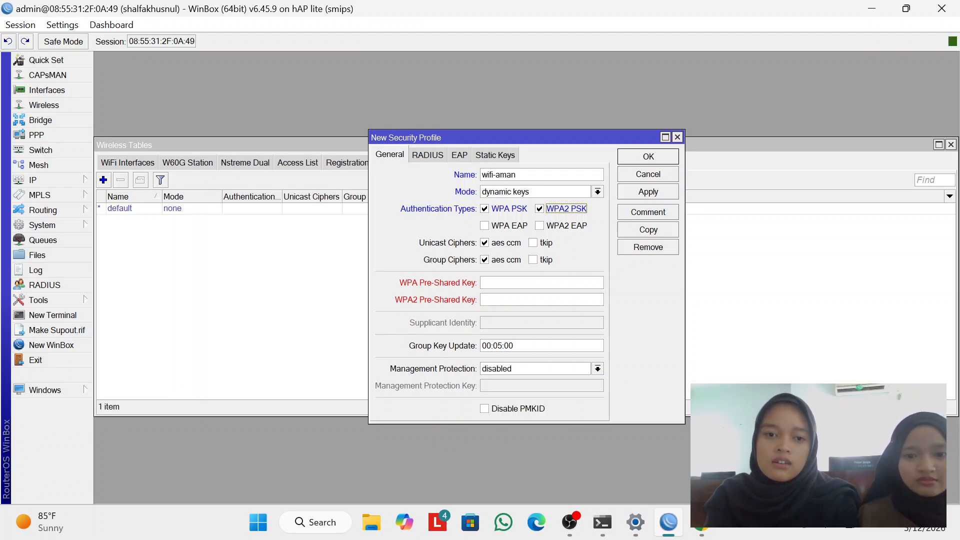
left_click(483, 283)
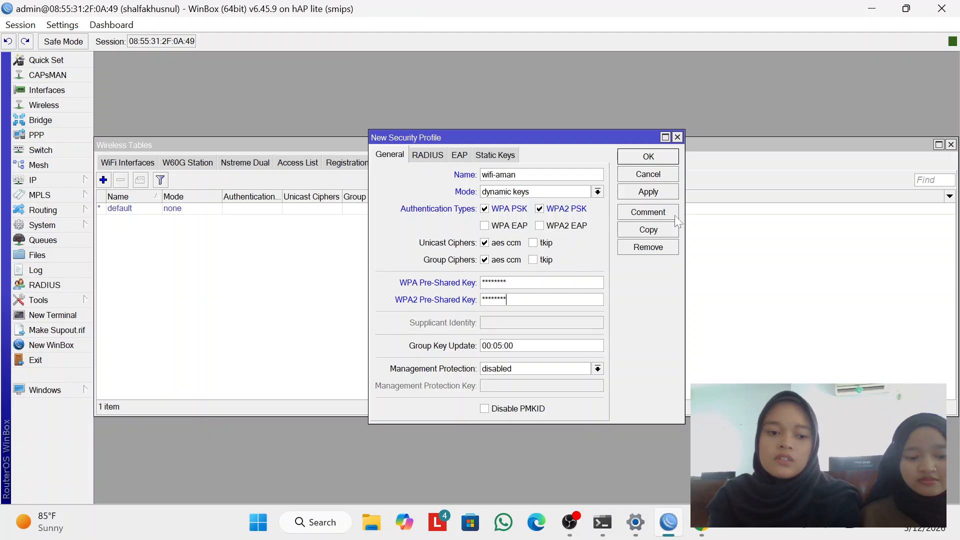
left_click(657, 195)
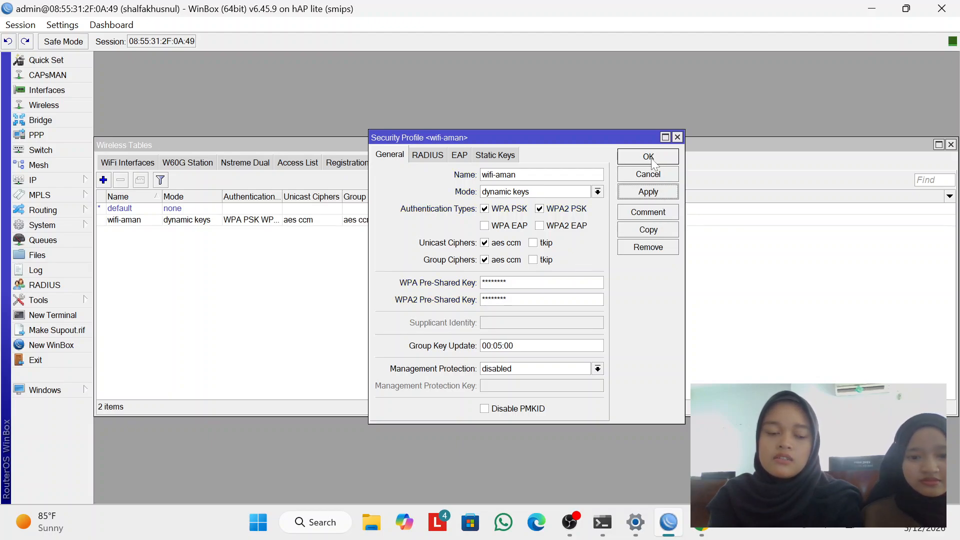
left_click(651, 159)
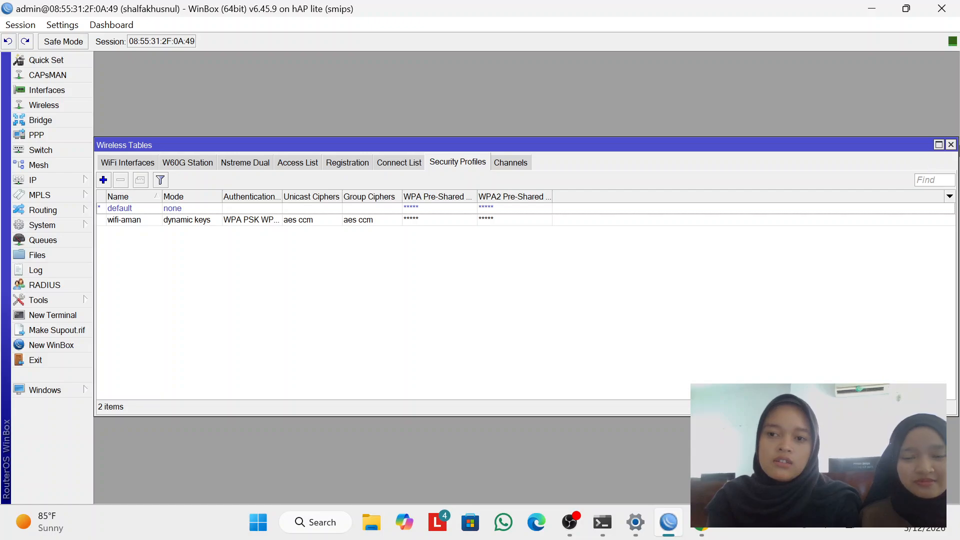
left_click(950, 144)
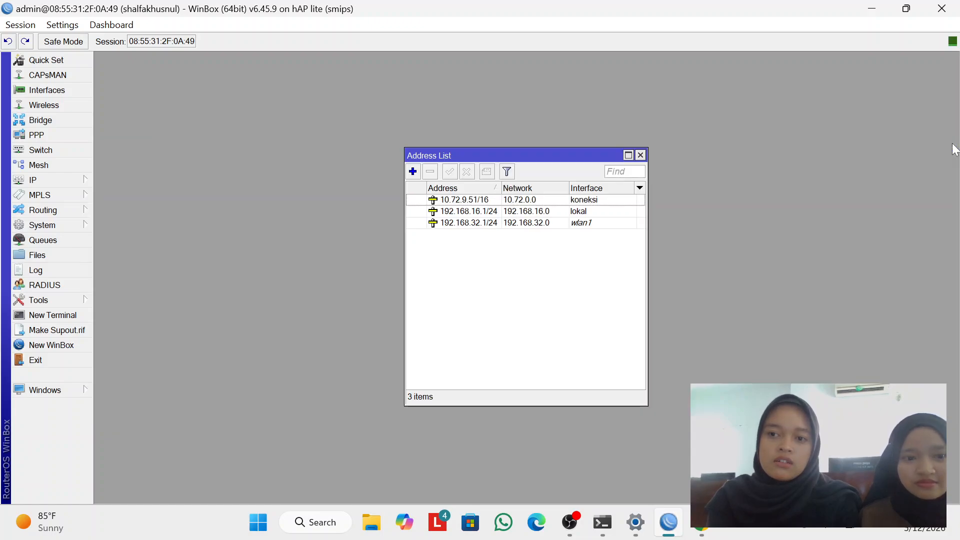
left_click(640, 155)
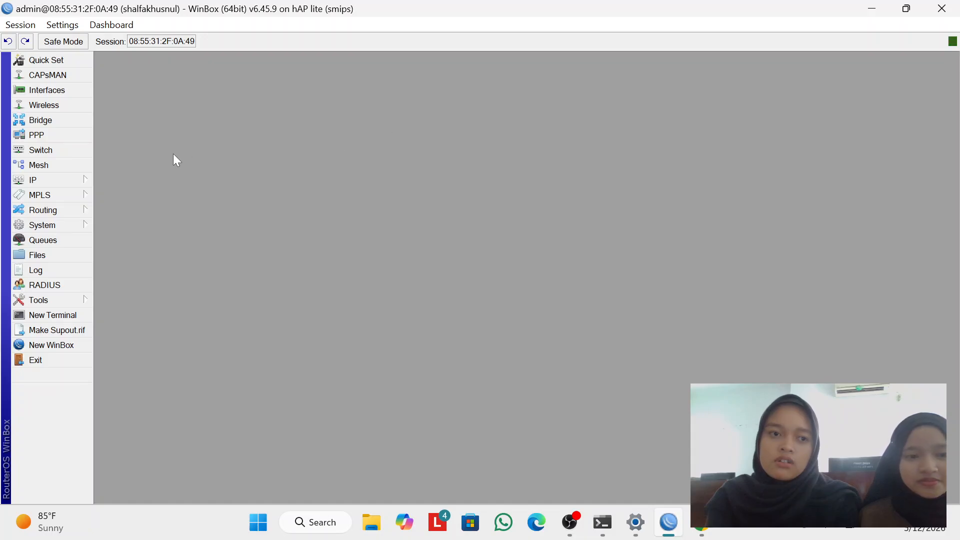
- Run DHCP Setup on wlan1, accepting address space 192.168.32.0/24 and gateway 192.168.32.1
left_click(77, 181)
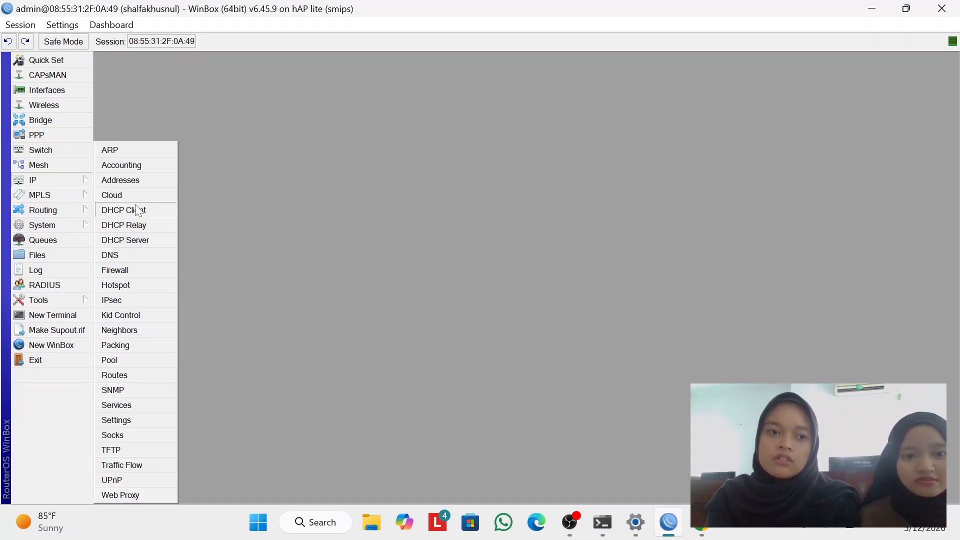
left_click(138, 239)
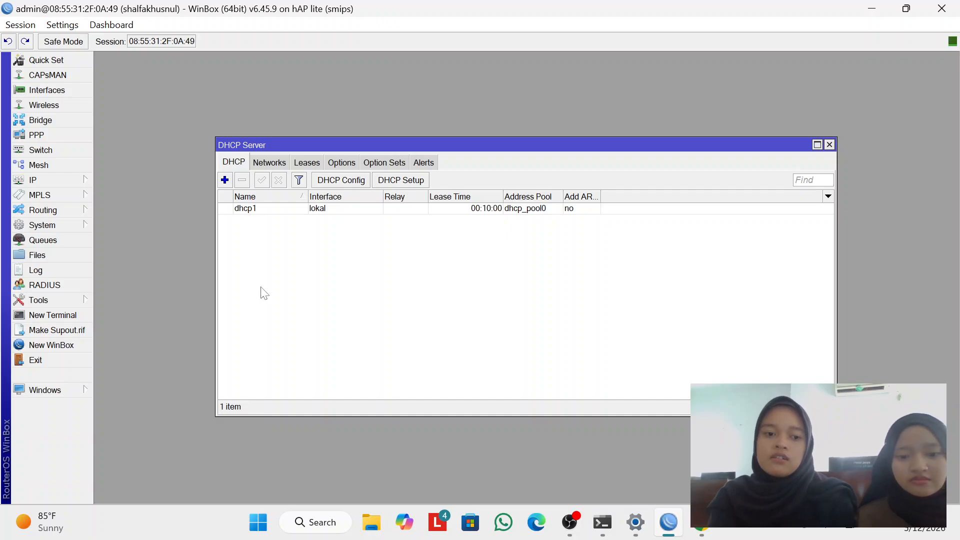
left_click(398, 182)
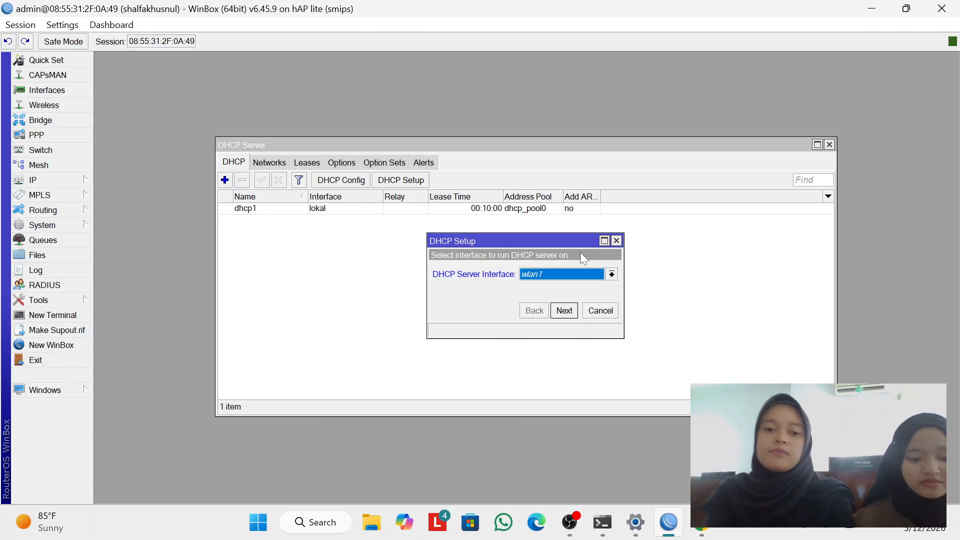
left_click(554, 274)
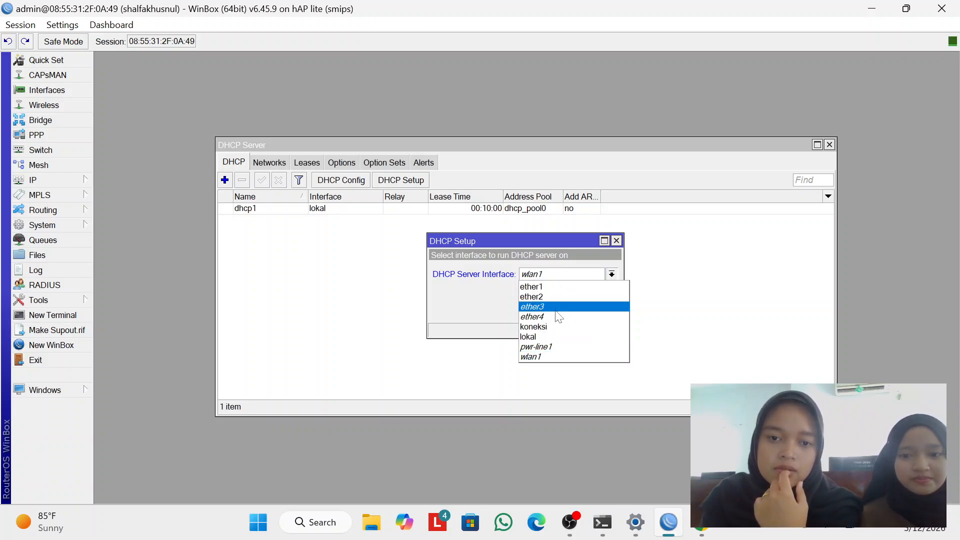
left_click(552, 358)
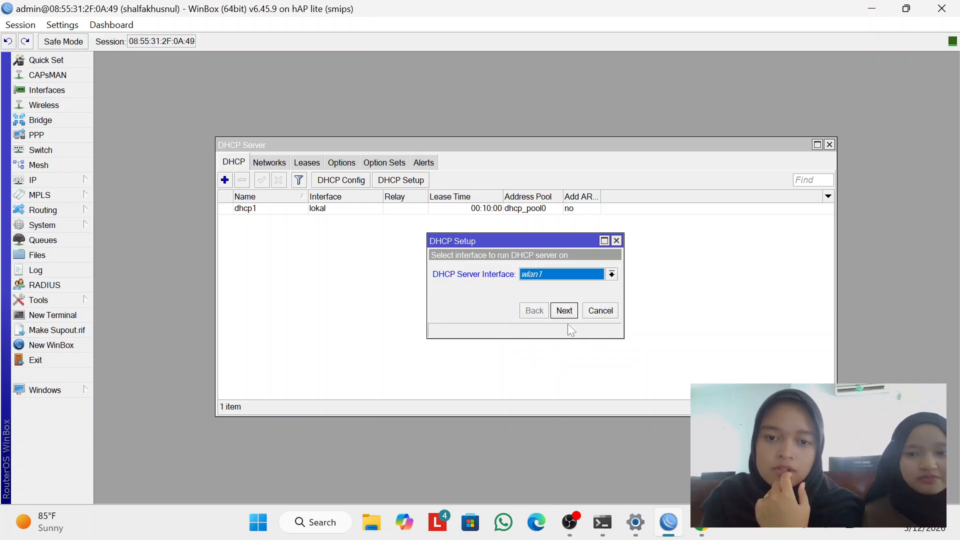
left_click(563, 310)
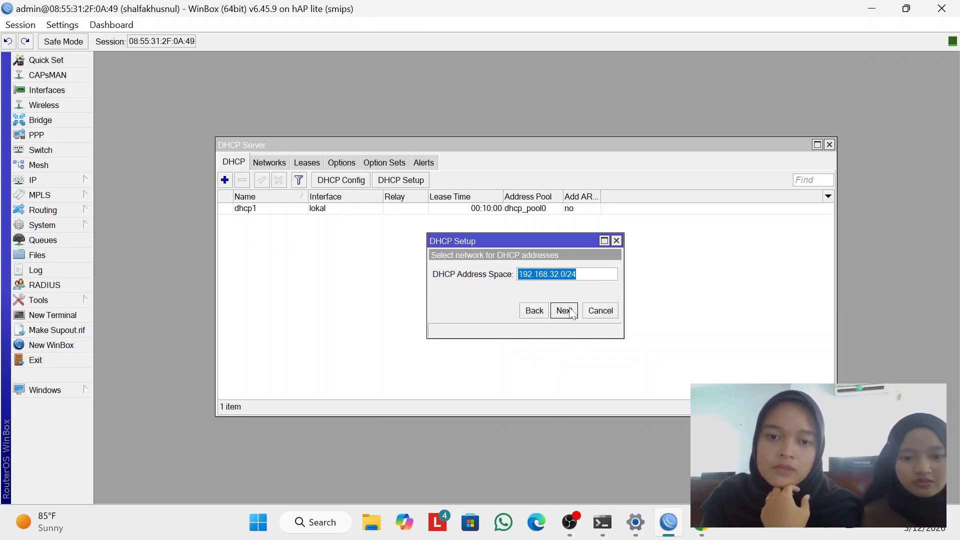
left_click(563, 310)
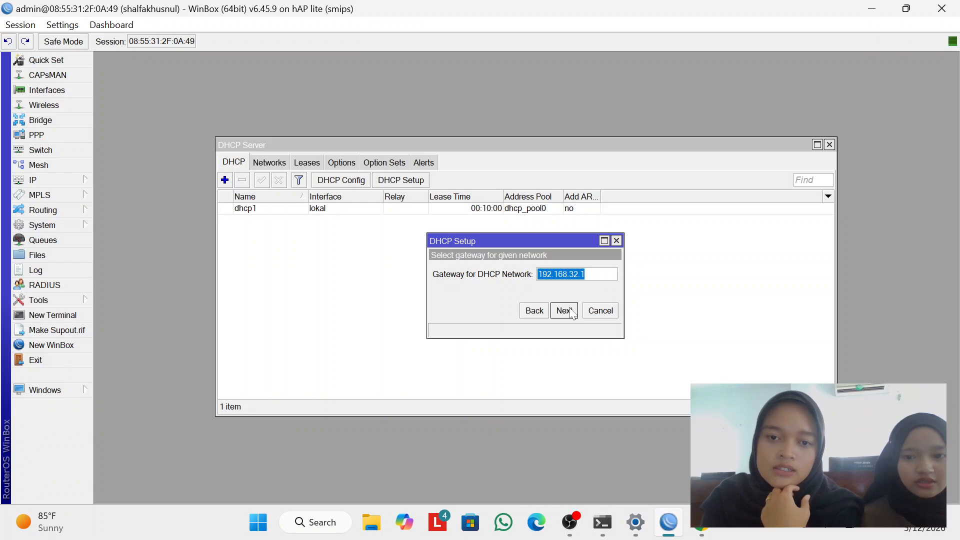
left_click(570, 310)
- Set pool 192.168.32.2–192.168.32.31, DNS 8.8.8.8, lease 00:10:00, finish and close
left_click(597, 273)
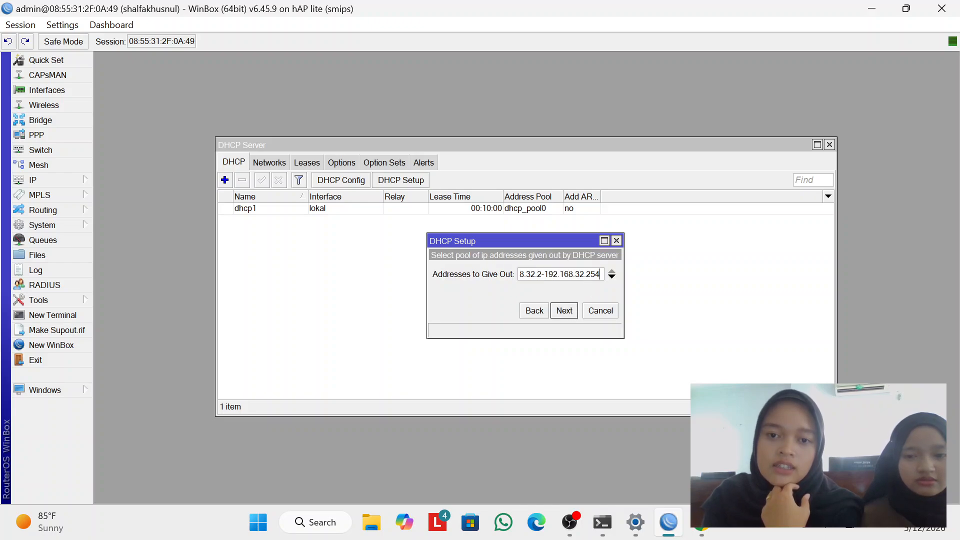
key("BackSpace")
key("BackSpace")
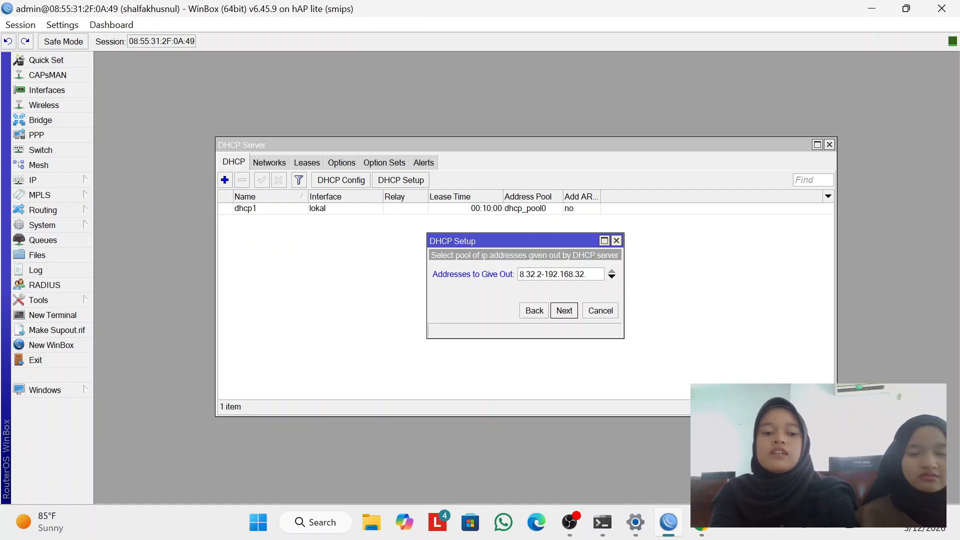
left_click(569, 316)
left_click(568, 315)
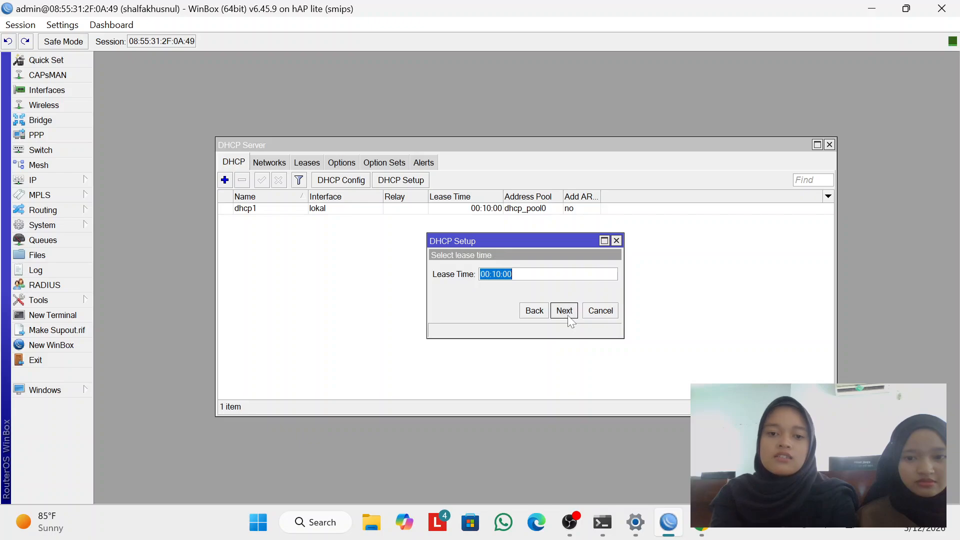
left_click(569, 314)
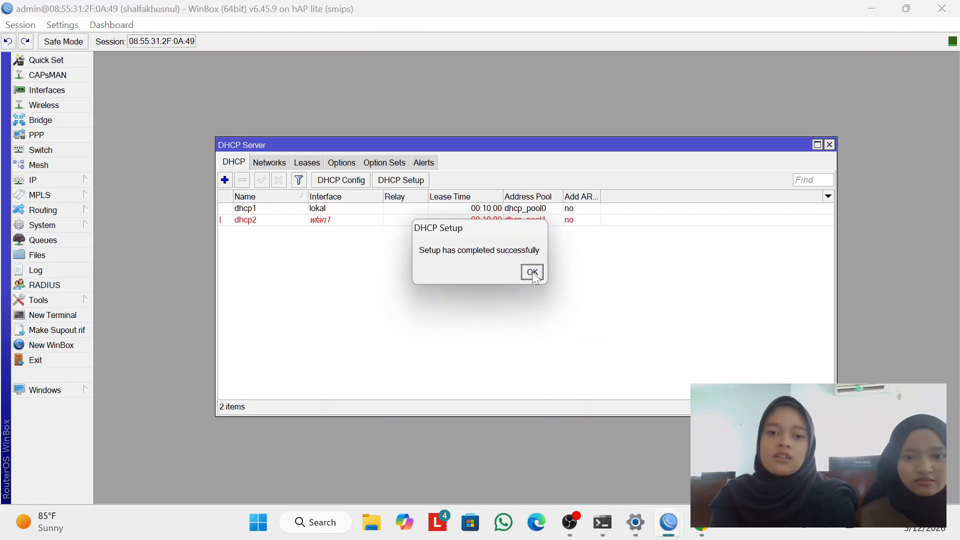
left_click(531, 273)
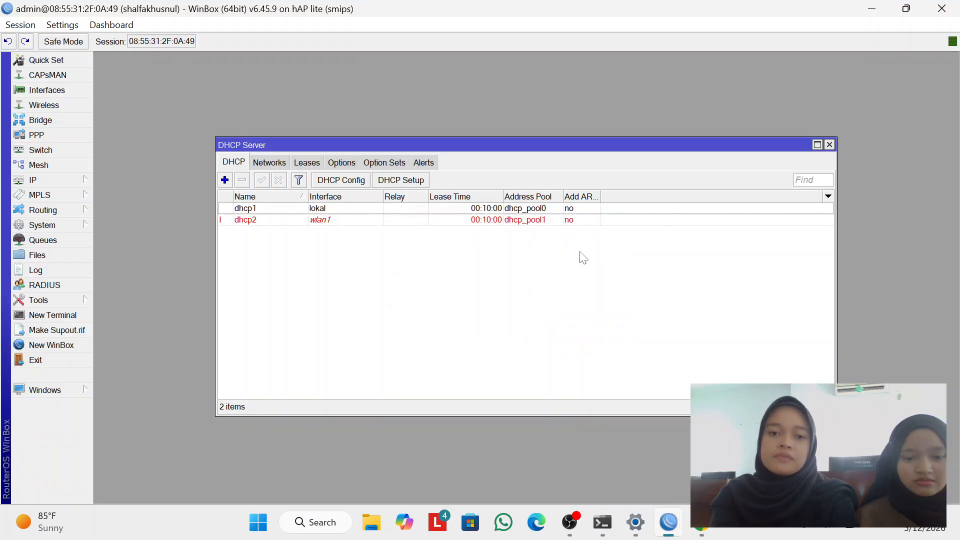
left_click(829, 144)
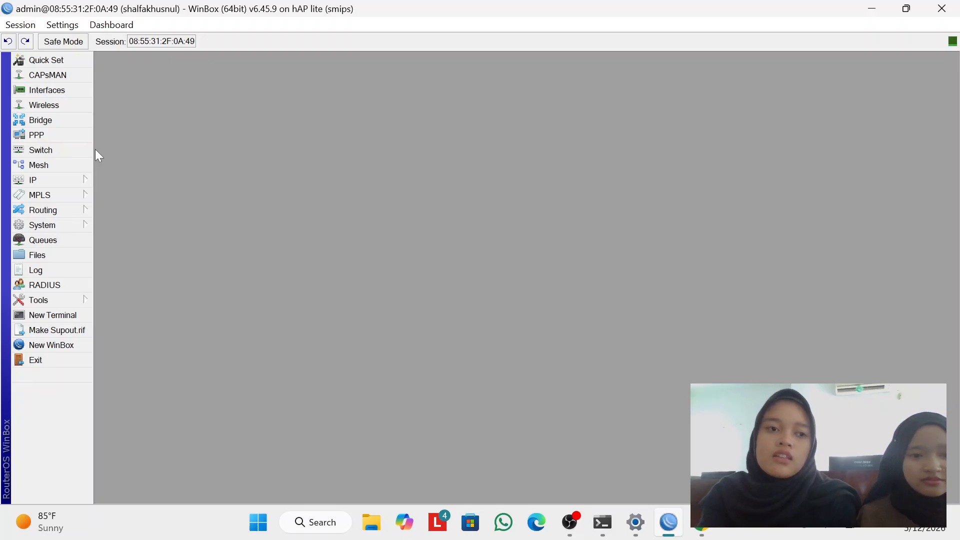
- Start a new srcnat NAT rule with source address 192.168.32 and out-interface koneksi
left_click(75, 183)
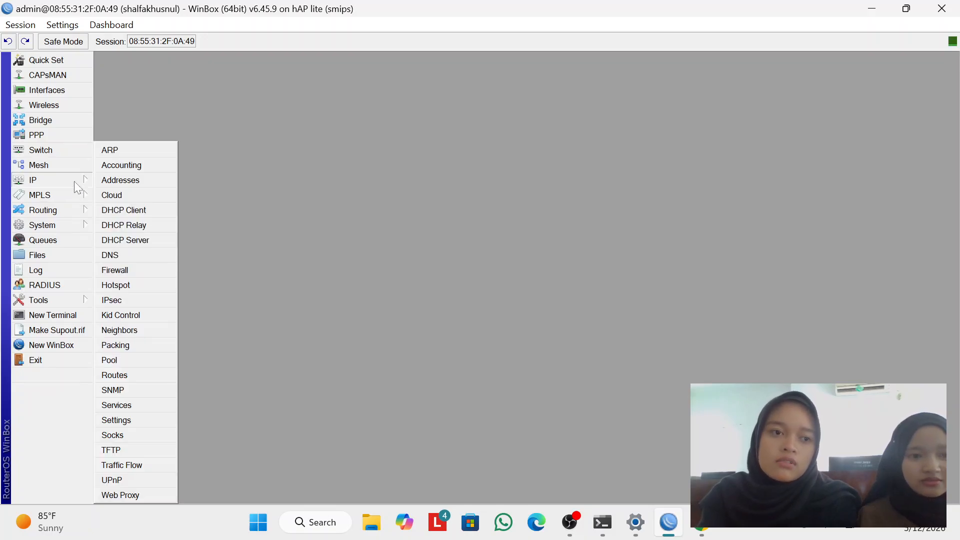
left_click(119, 270)
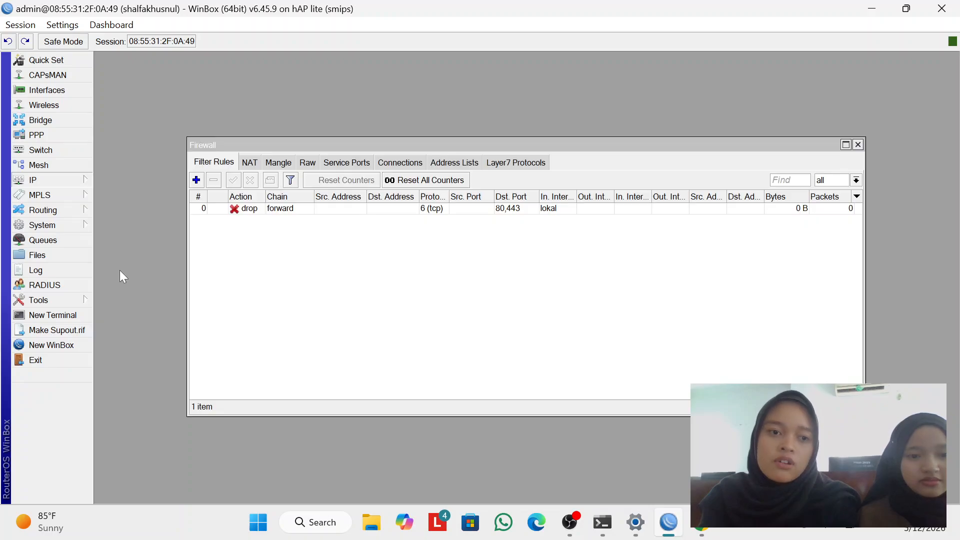
left_click(247, 163)
left_click(196, 180)
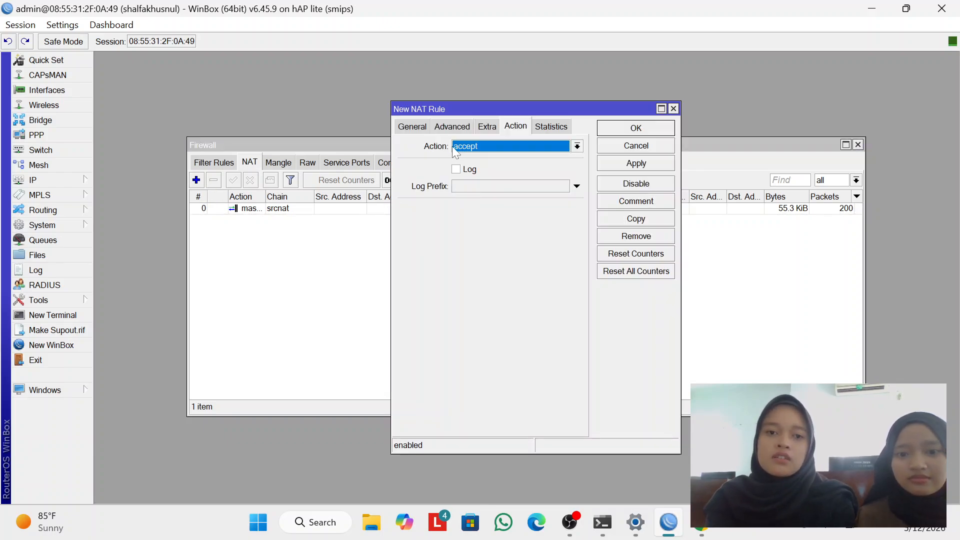
left_click(398, 127)
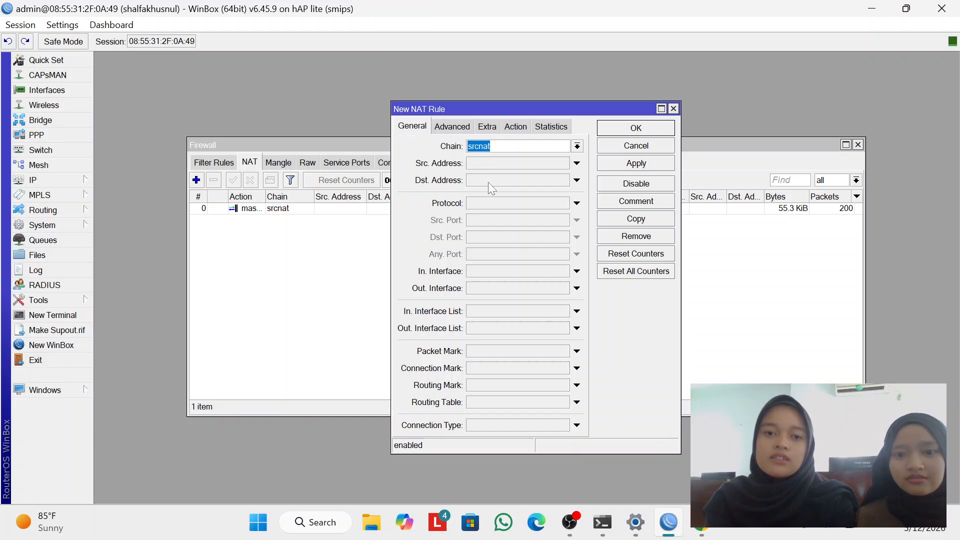
left_click(478, 162)
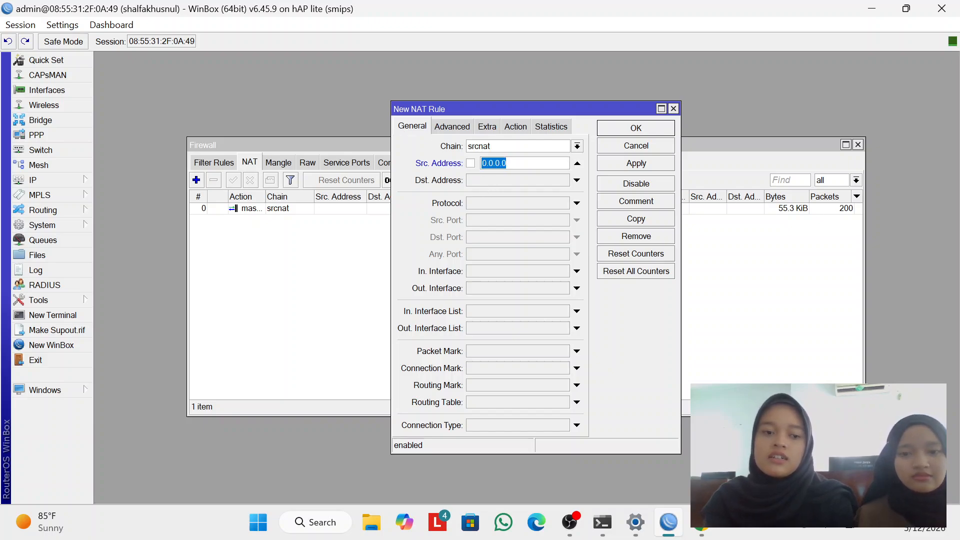
type("1")
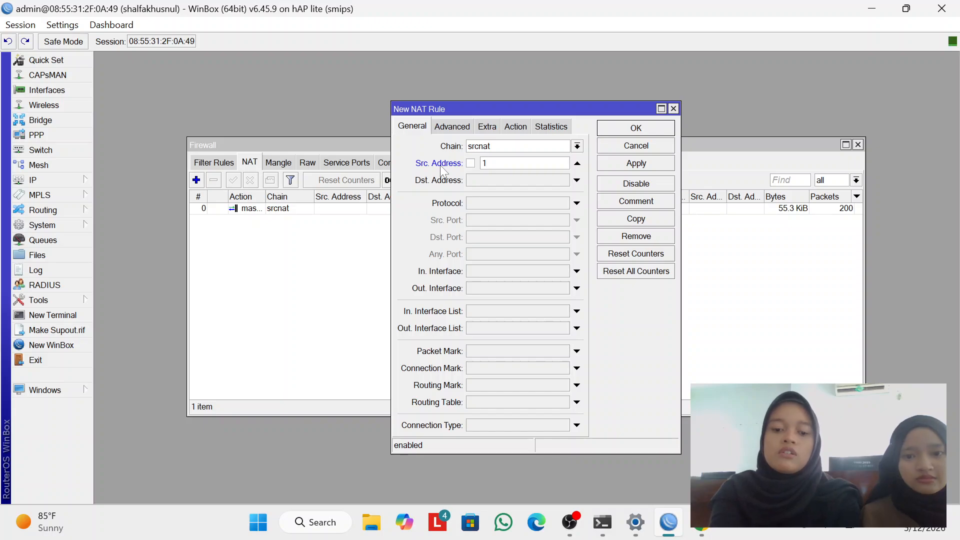
type("92.16")
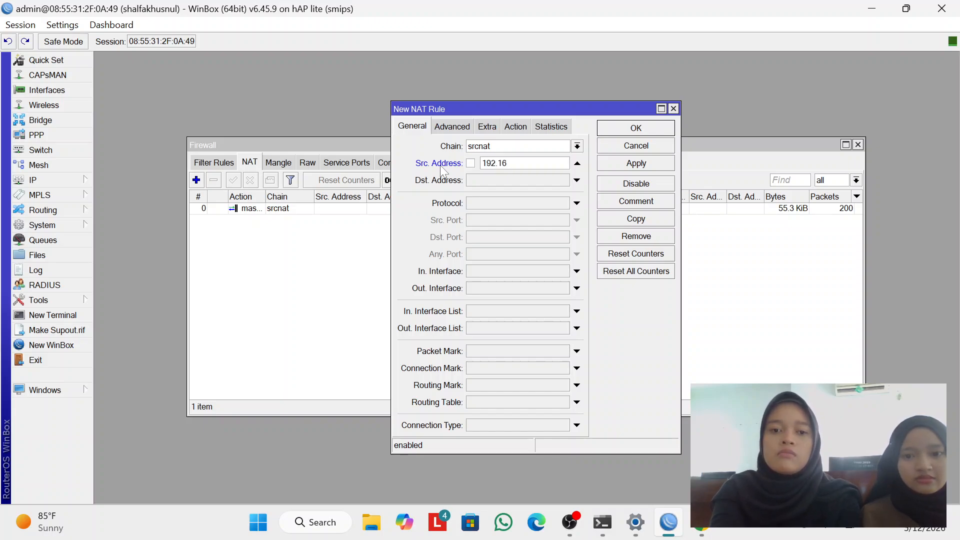
type("8.32.1/24")
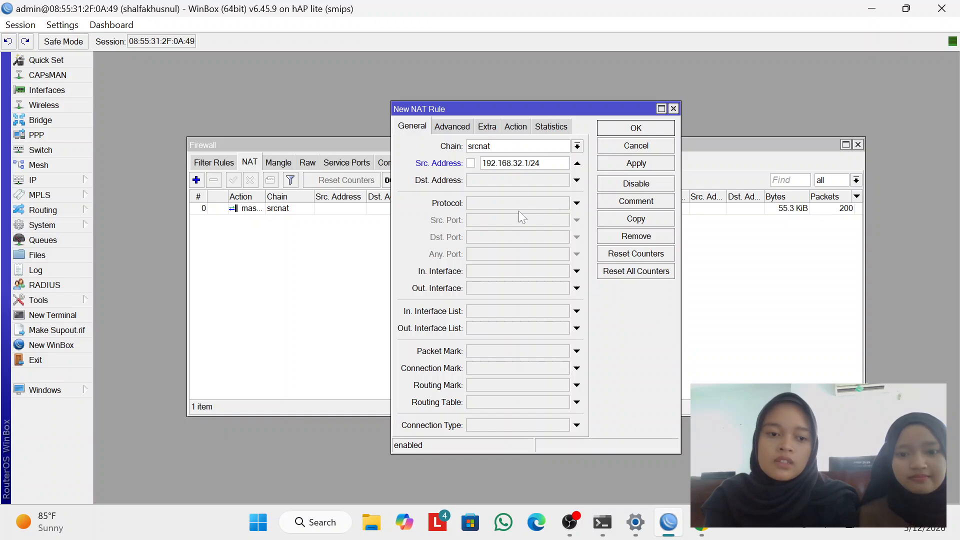
left_click(478, 292)
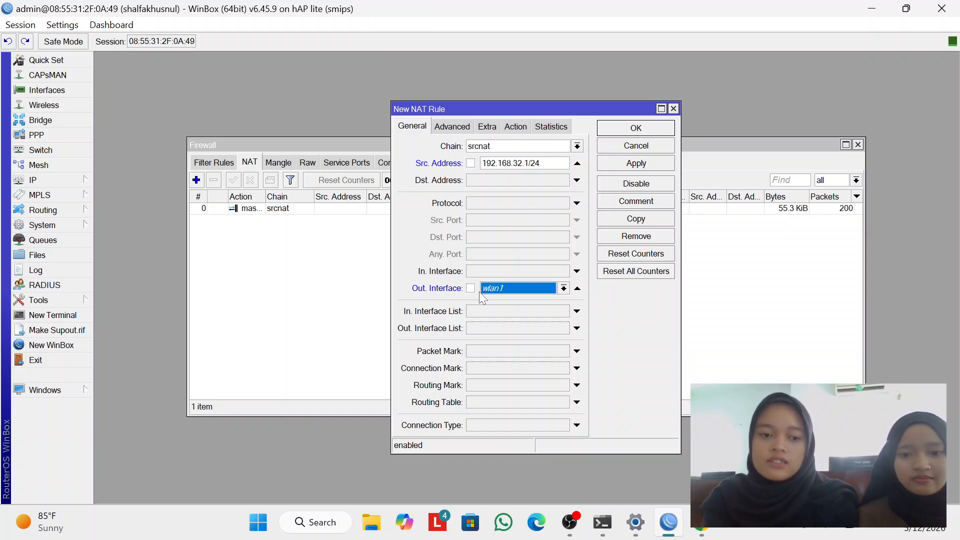
left_click(564, 288)
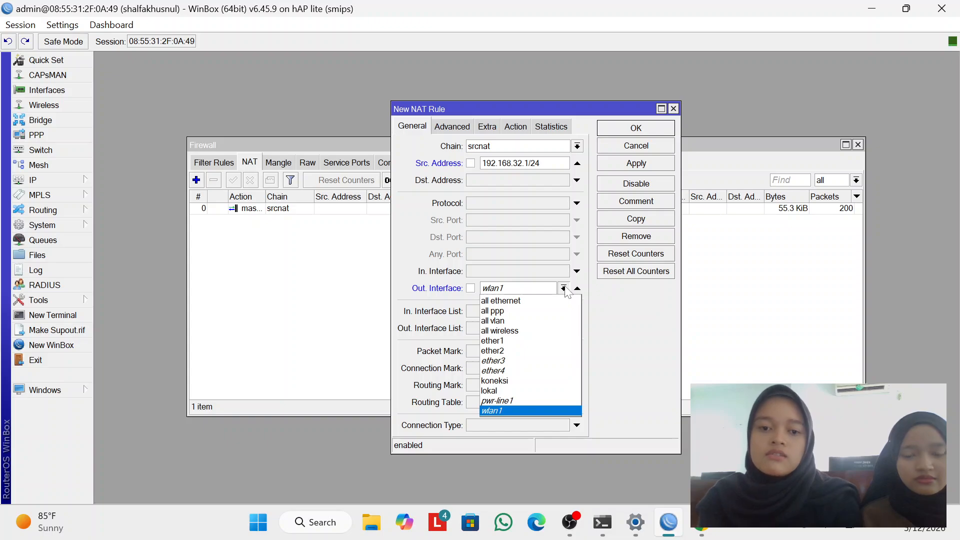
left_click(537, 380)
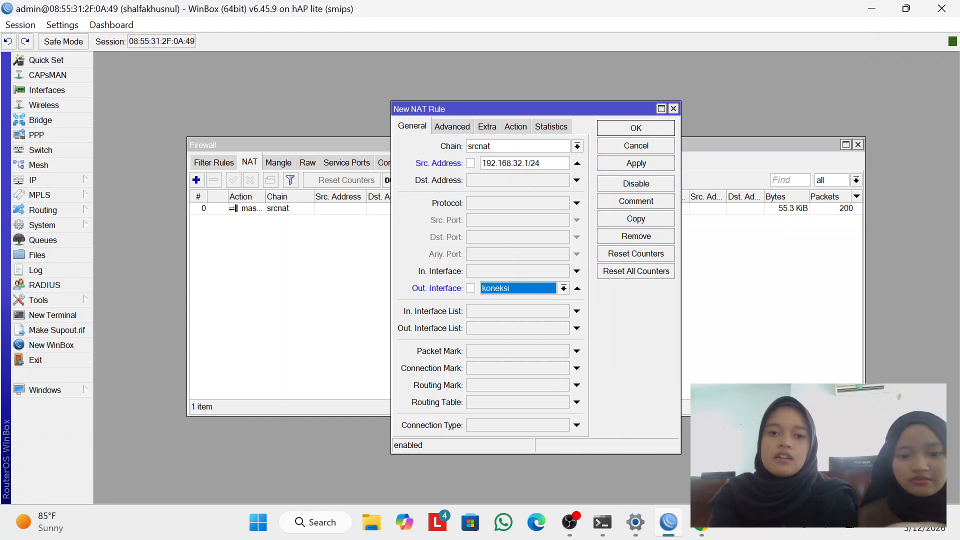
- Set the NAT rule's action to masquerade, save it, and close Firewall
left_click(512, 126)
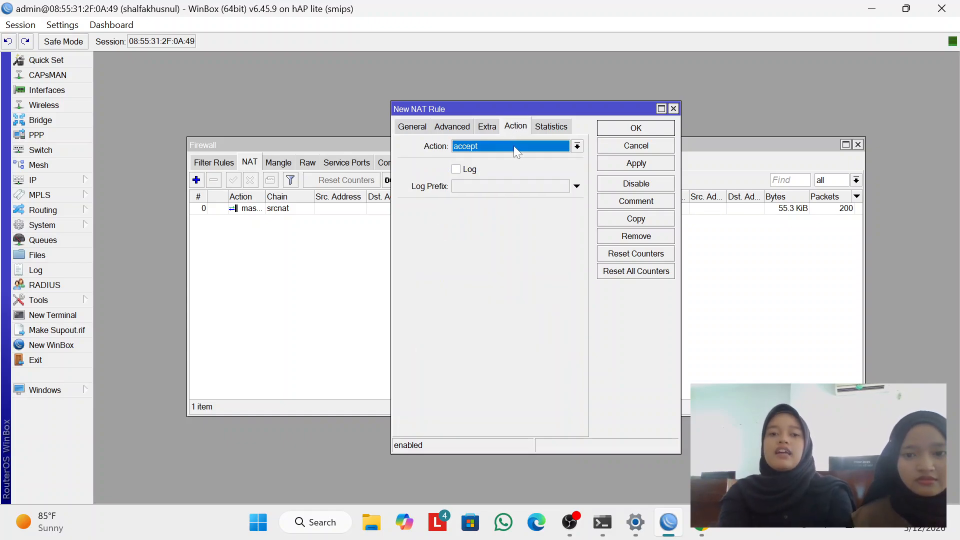
left_click(513, 145)
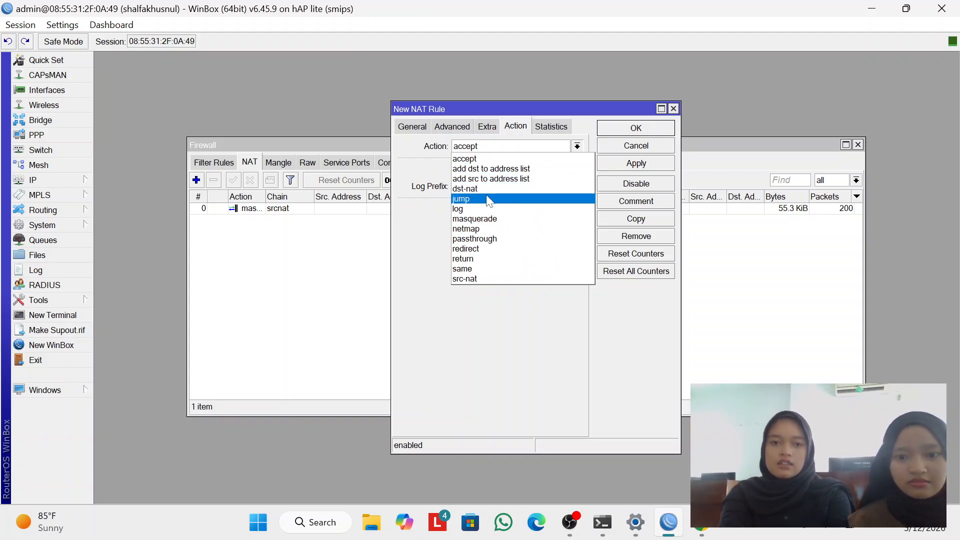
left_click(481, 222)
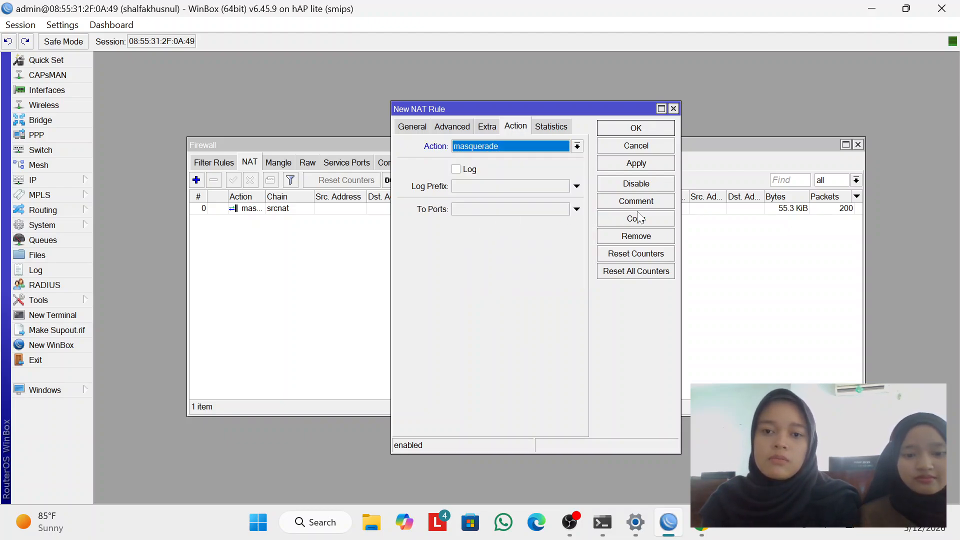
left_click(631, 162)
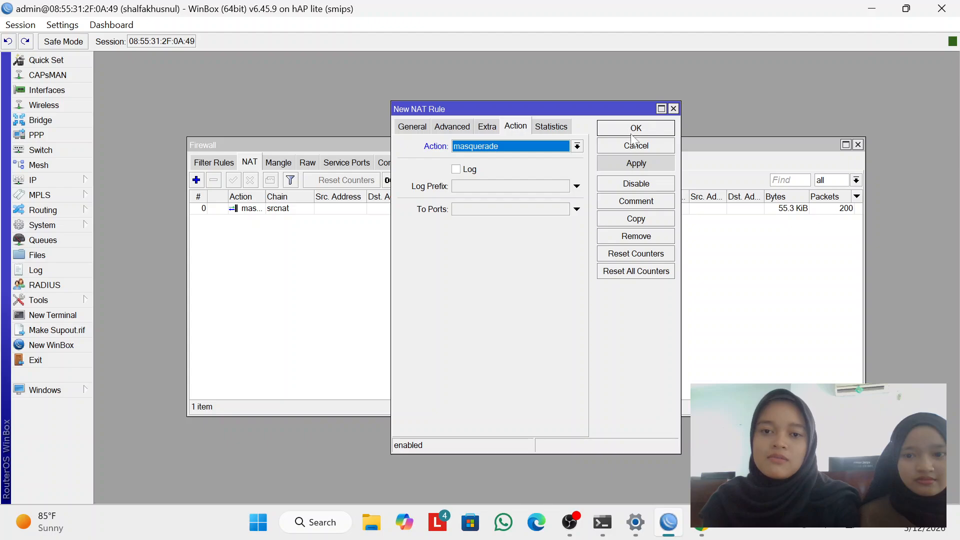
left_click(636, 169)
left_click(635, 129)
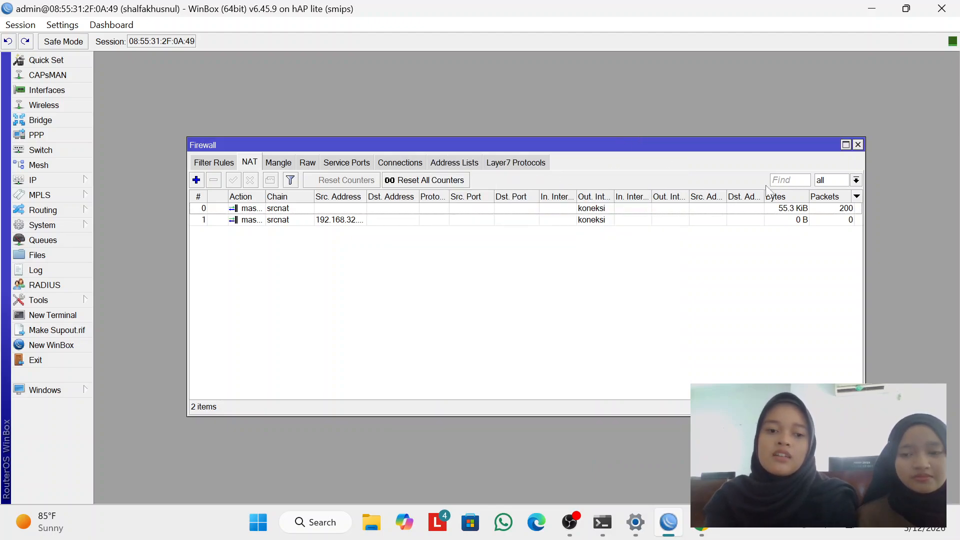
left_click(858, 144)
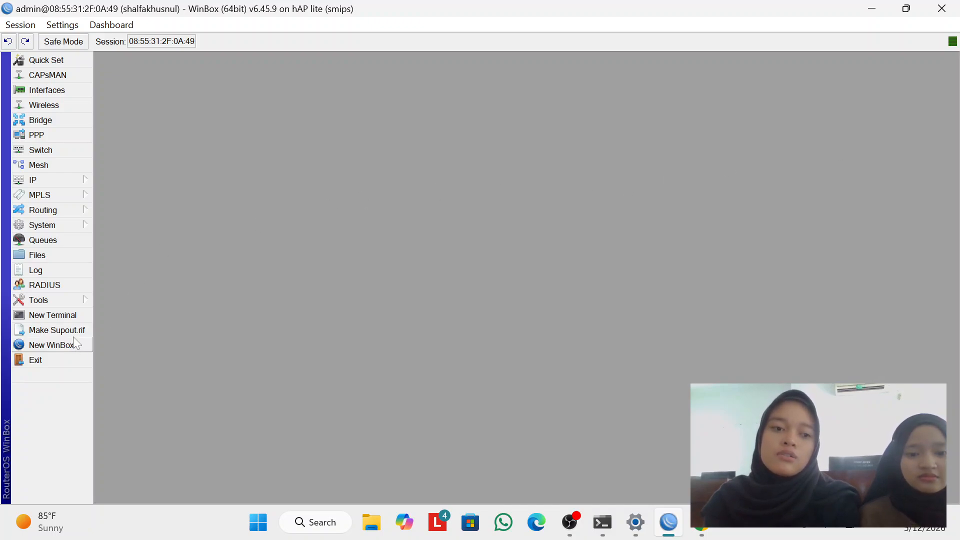
- Disable telnet (port 23) and ftp (port 21) in IP Services, then close the list
left_click(56, 179)
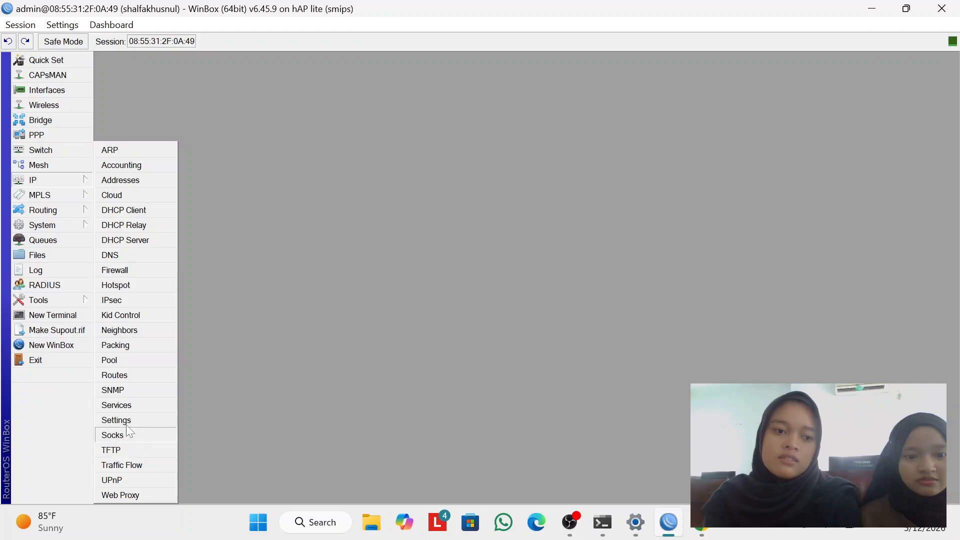
left_click(122, 406)
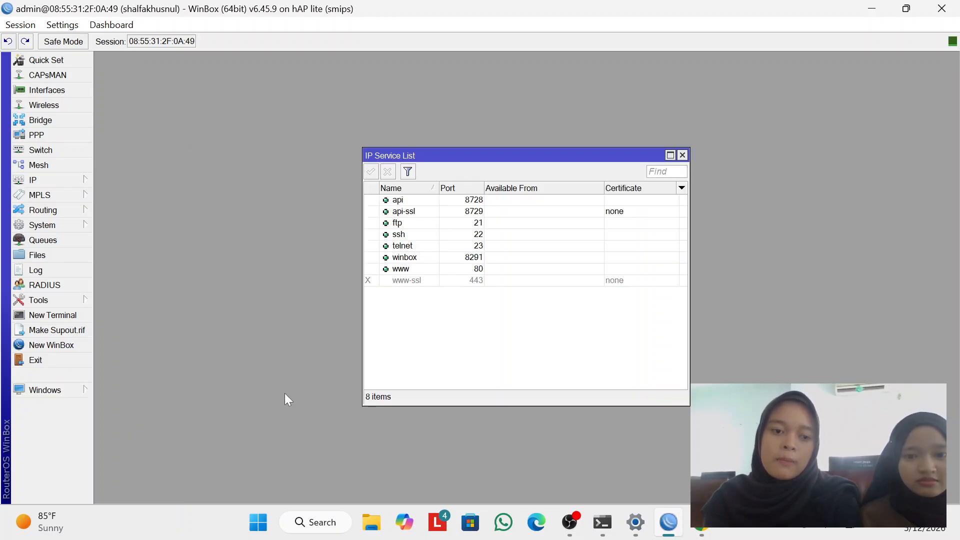
left_click(407, 247)
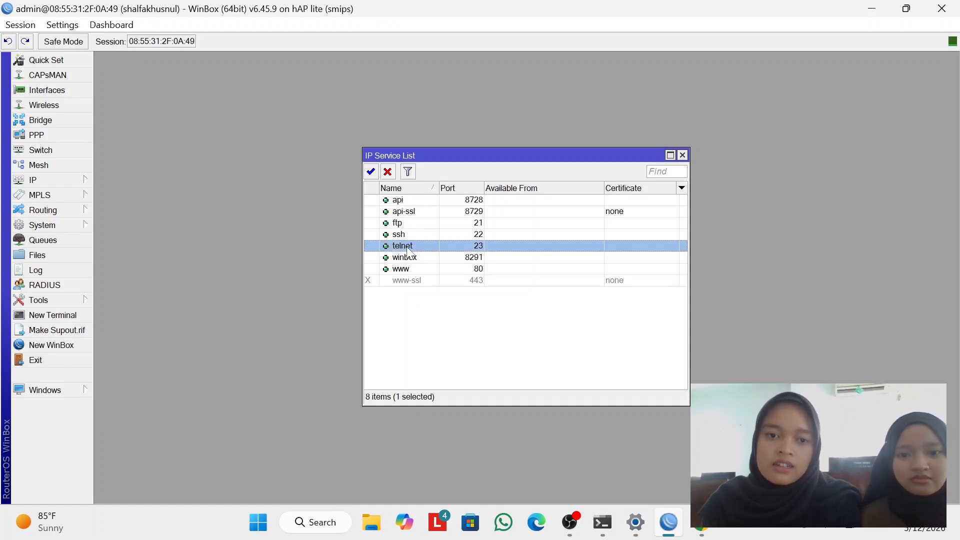
right_click(408, 252)
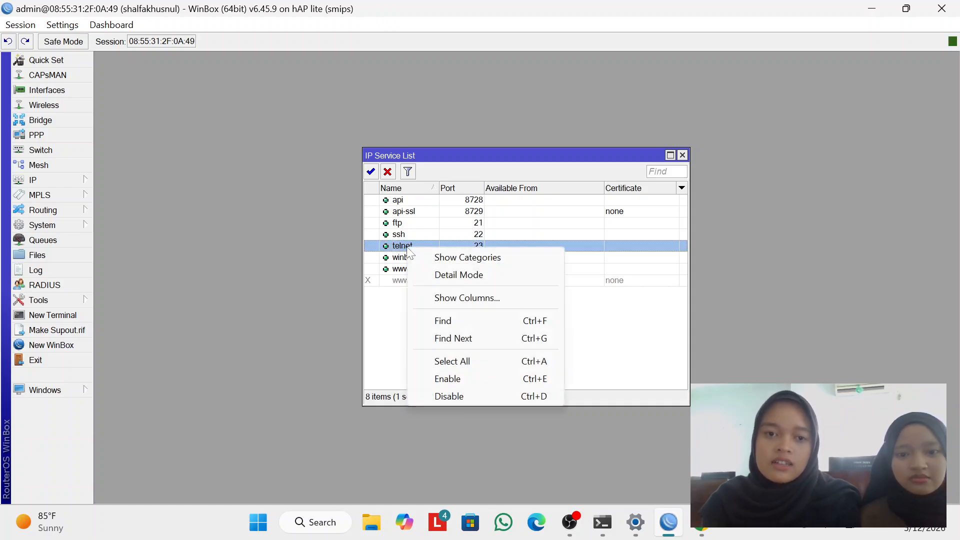
left_click(468, 398)
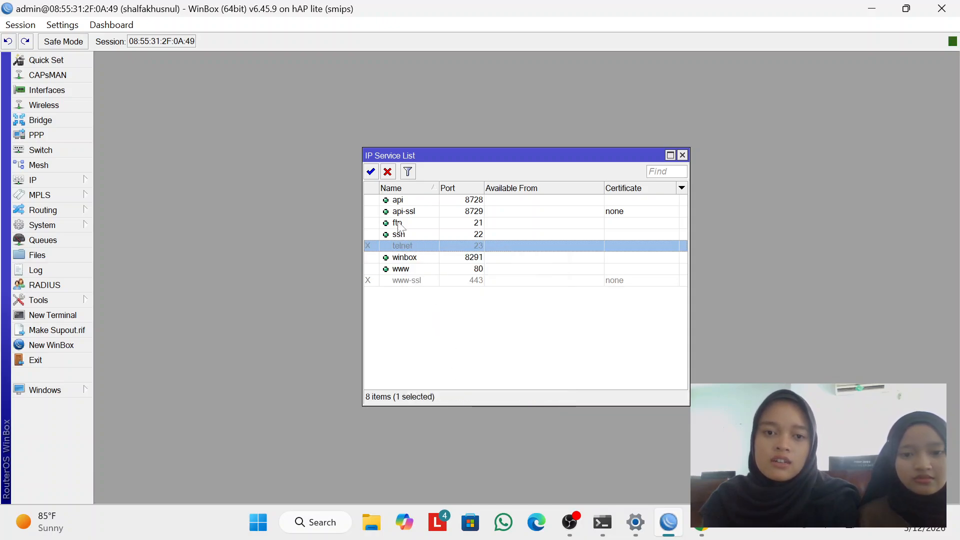
left_click(399, 224)
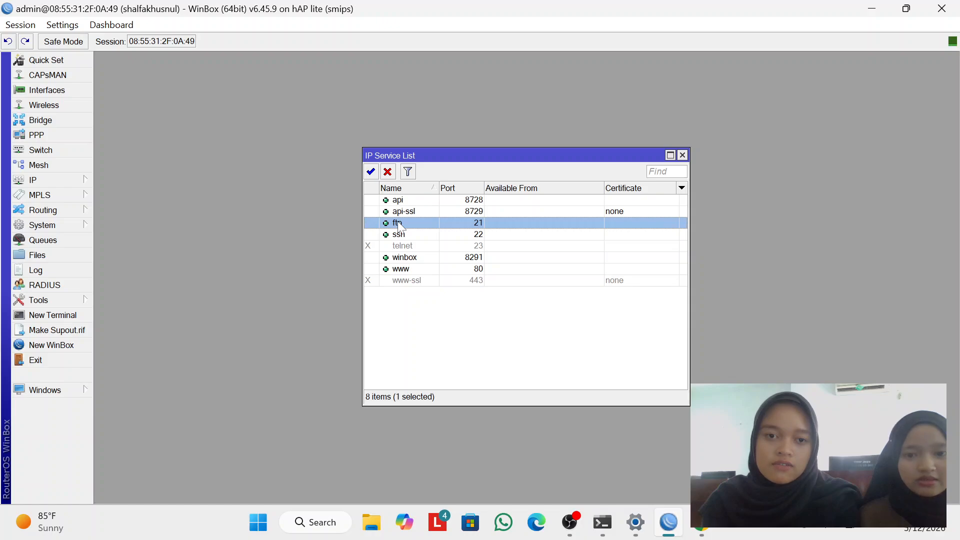
right_click(400, 226)
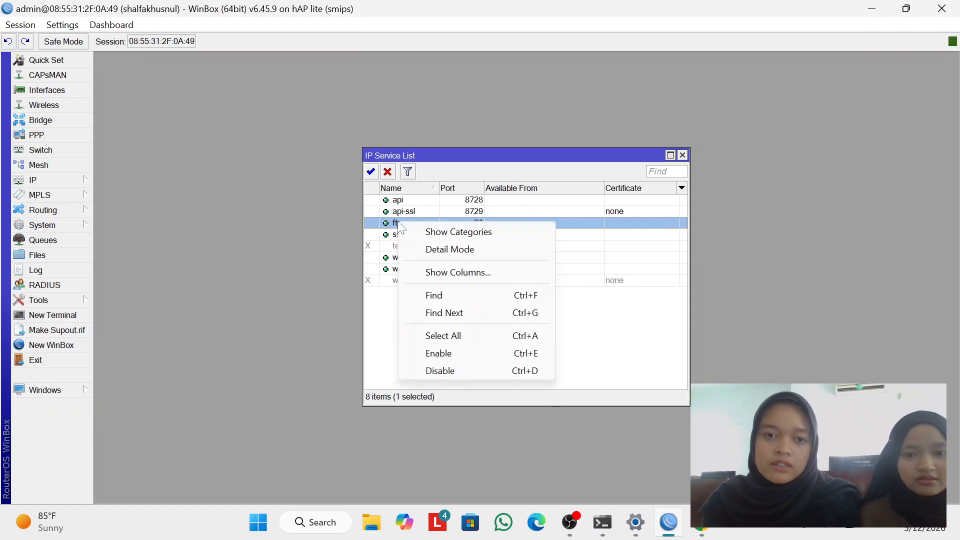
left_click(439, 370)
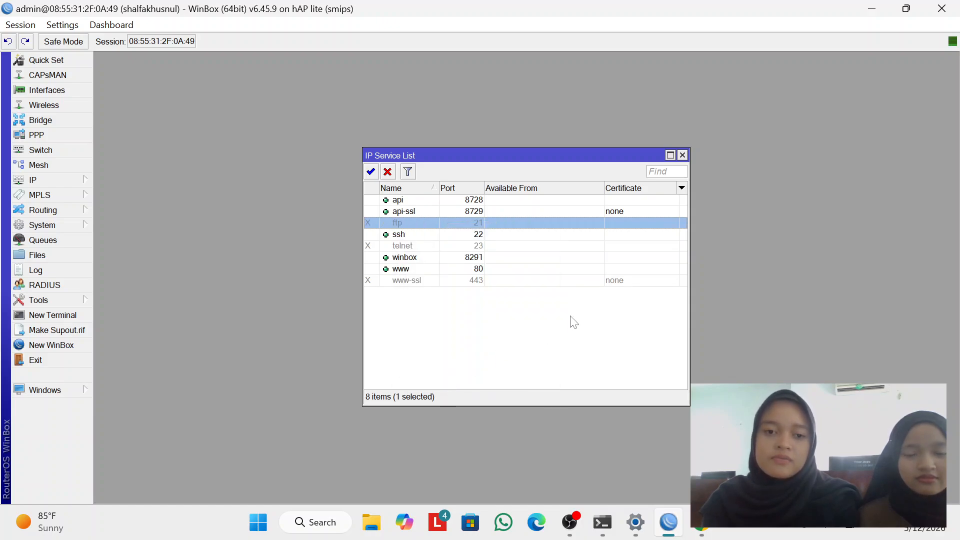
left_click(682, 155)
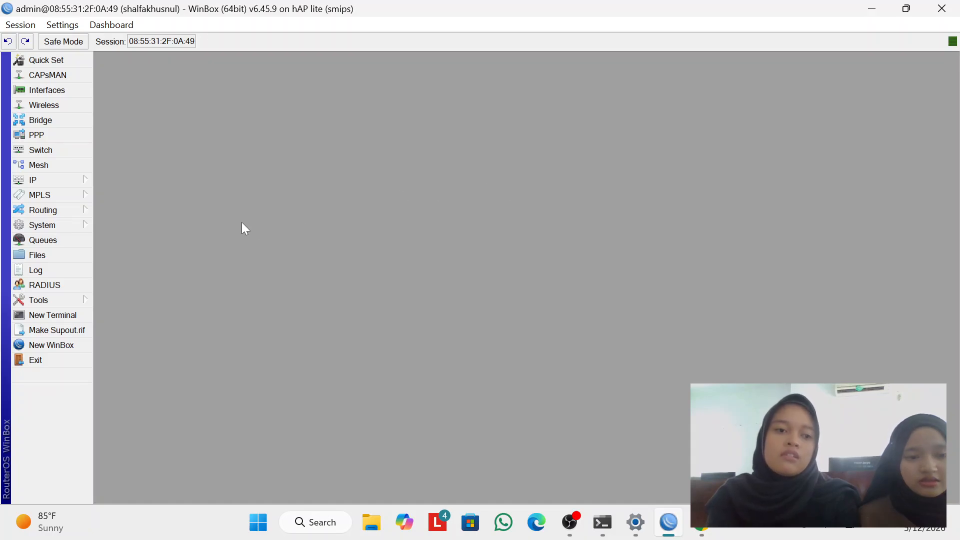
- Open a New Terminal and log in with the router's user name and password
left_click(86, 226)
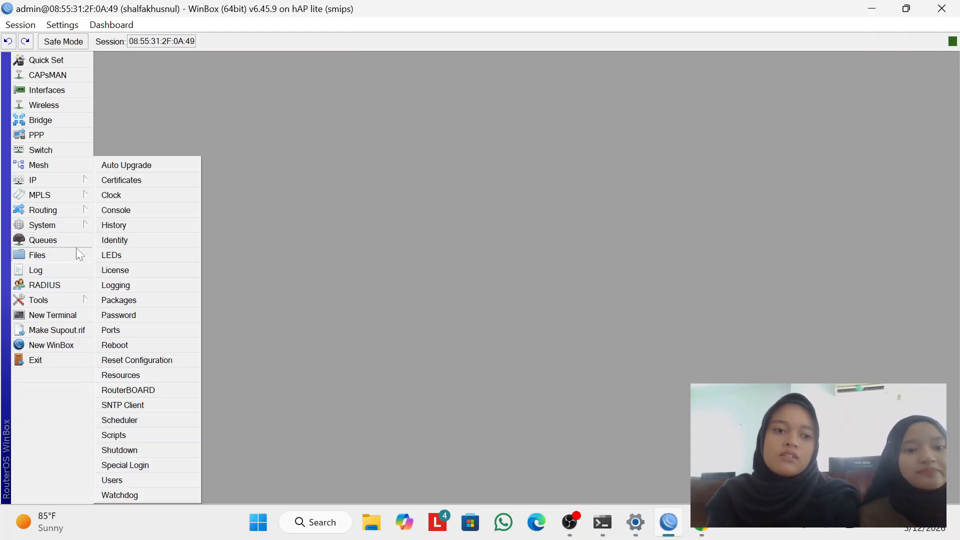
left_click(67, 320)
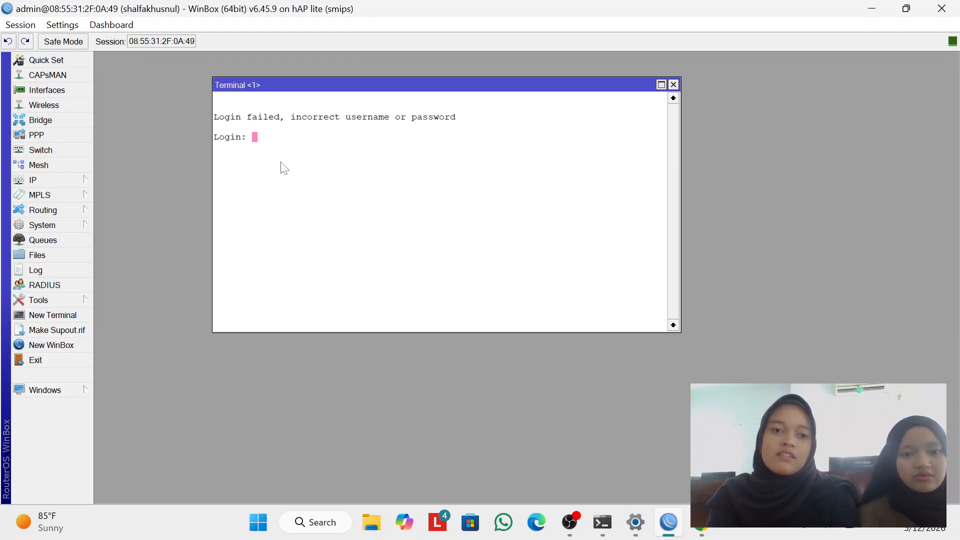
type("shalfakhusnu")
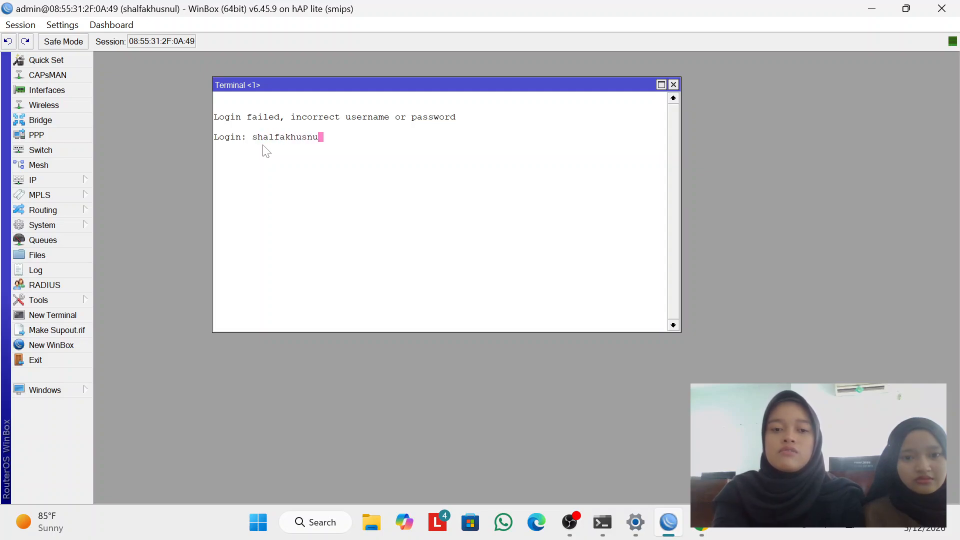
type("l")
key("Return")
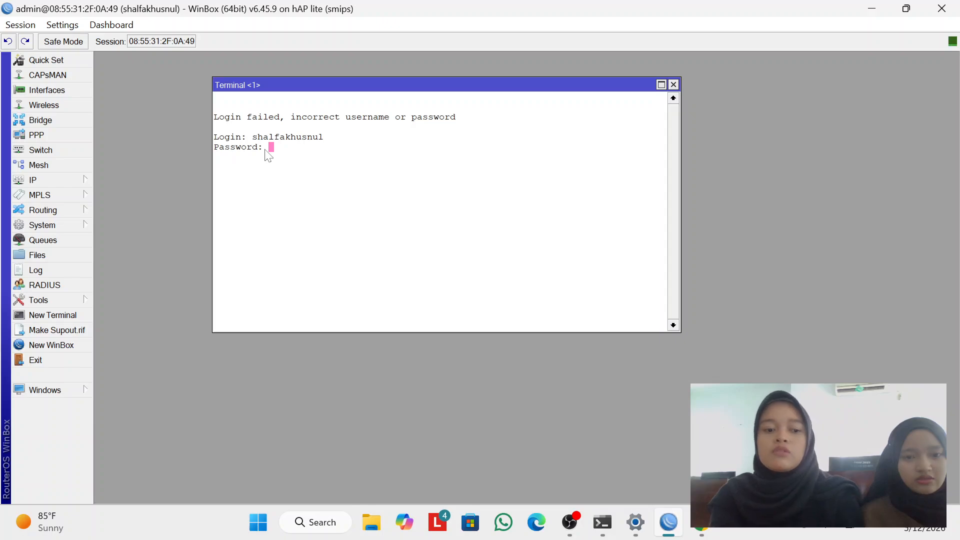
key("Return")
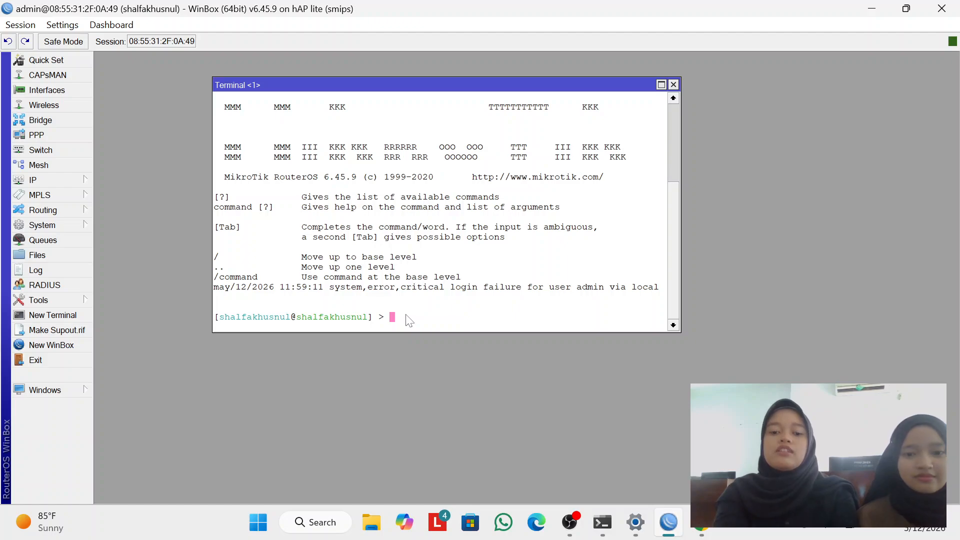
- Ping 8.8.8.8 and youtube.com, confirming full replies with 0% loss
type("ping")
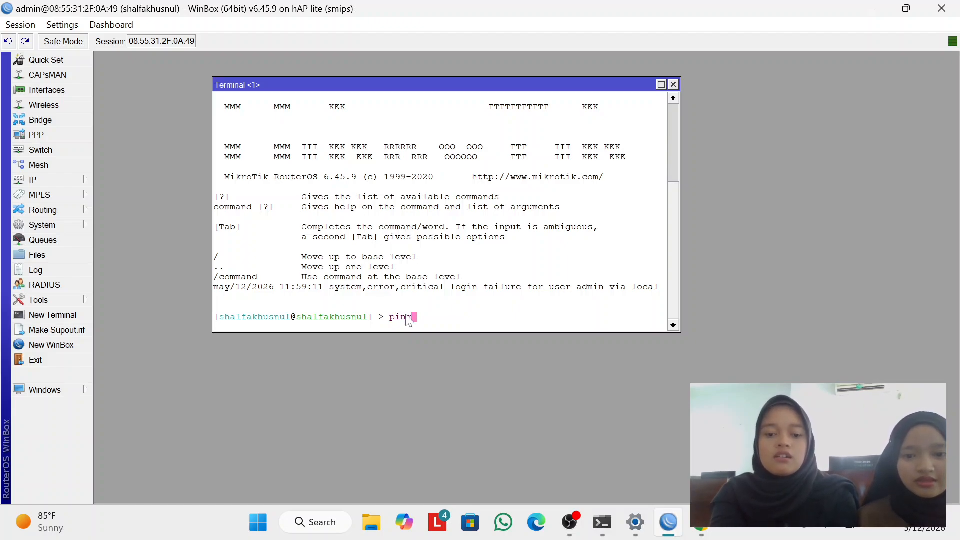
type(" 8")
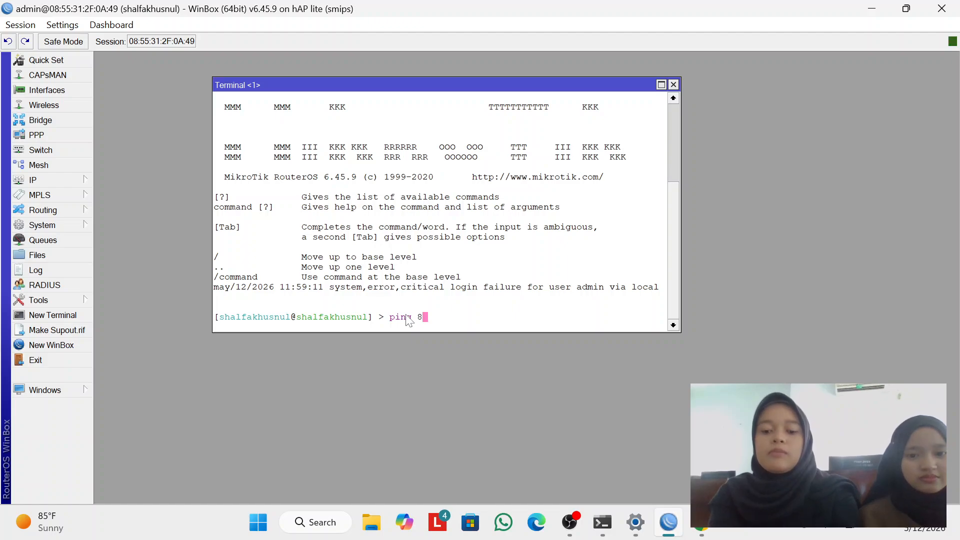
type(".8.8")
key("Return")
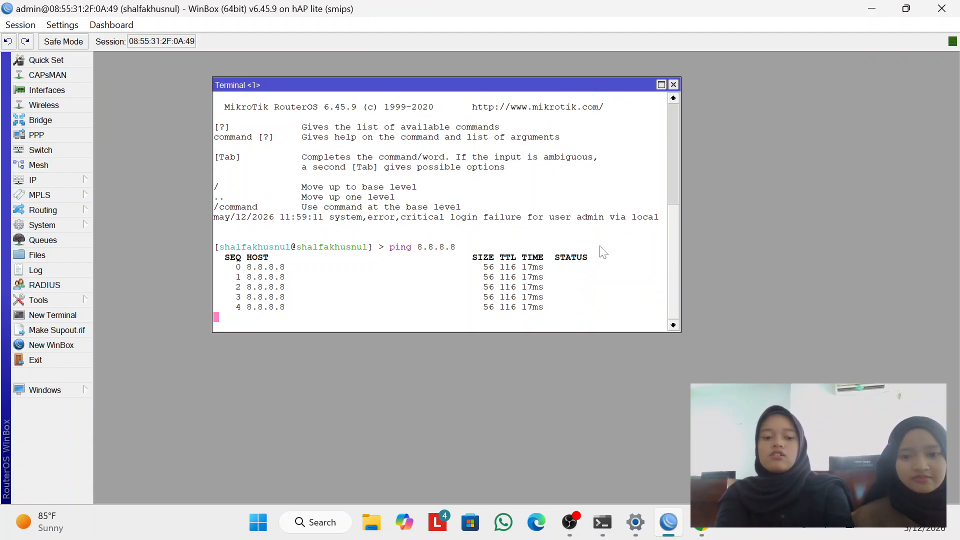
key("ctrl+c")
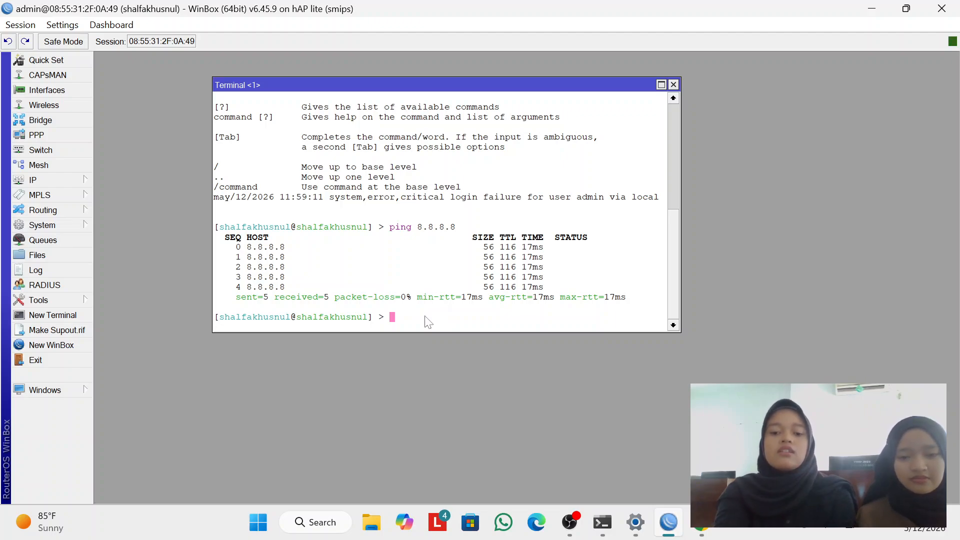
type("ping yo")
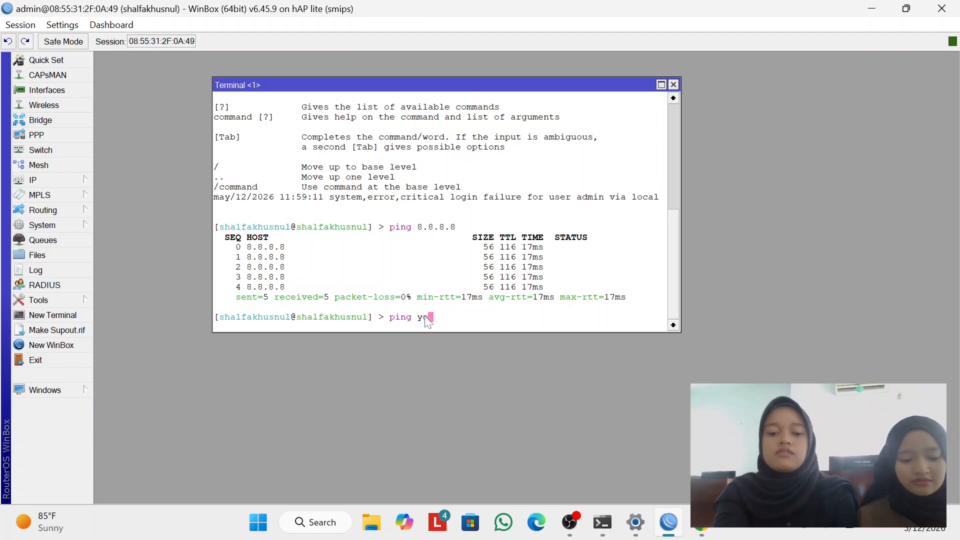
type("utube")
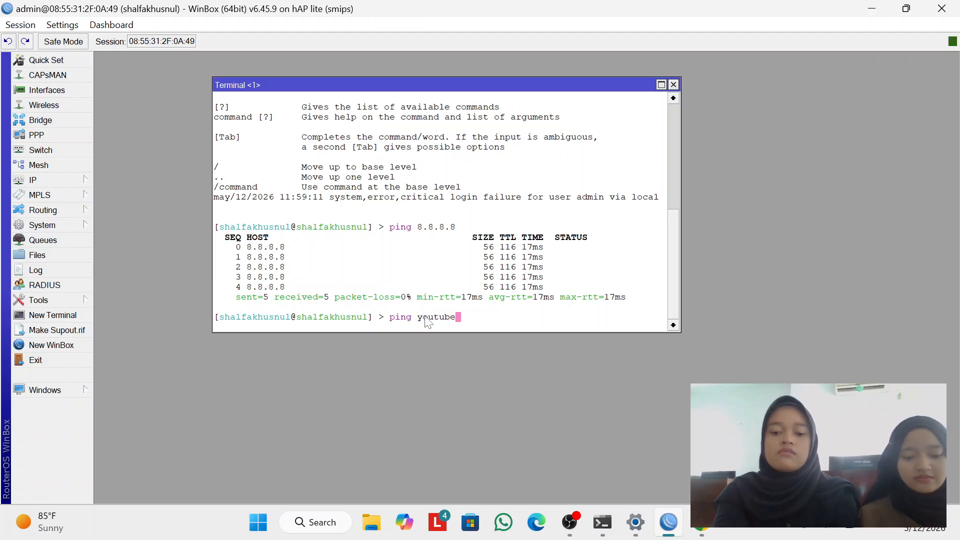
type(".com")
key("Return")
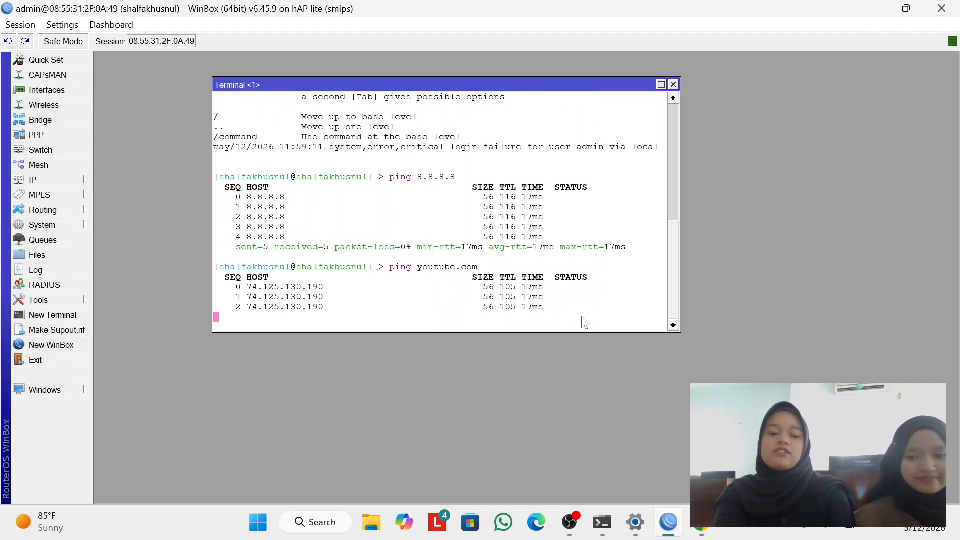
key("ctrl+c")
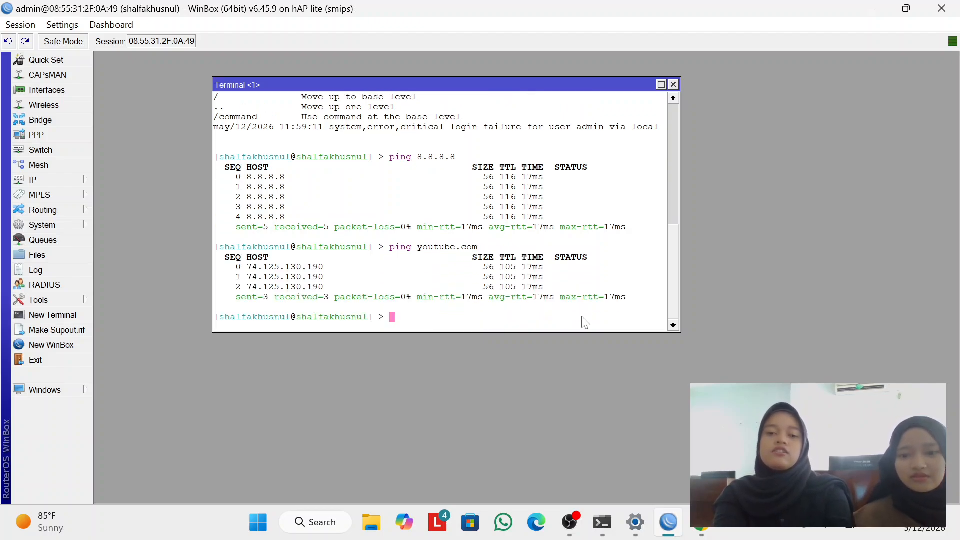
- Close the terminal and bring the YouTube Chrome window to the front
left_click(673, 85)
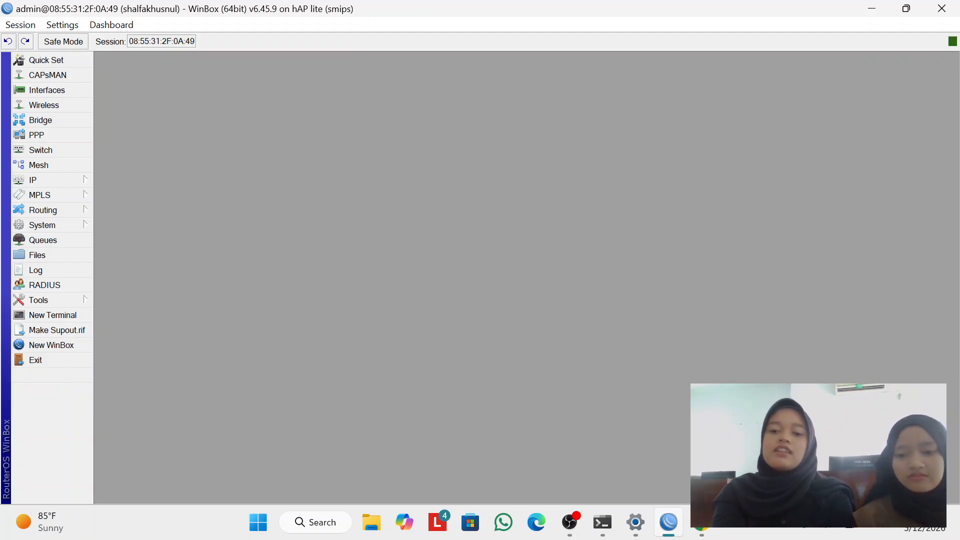
left_click(701, 531)
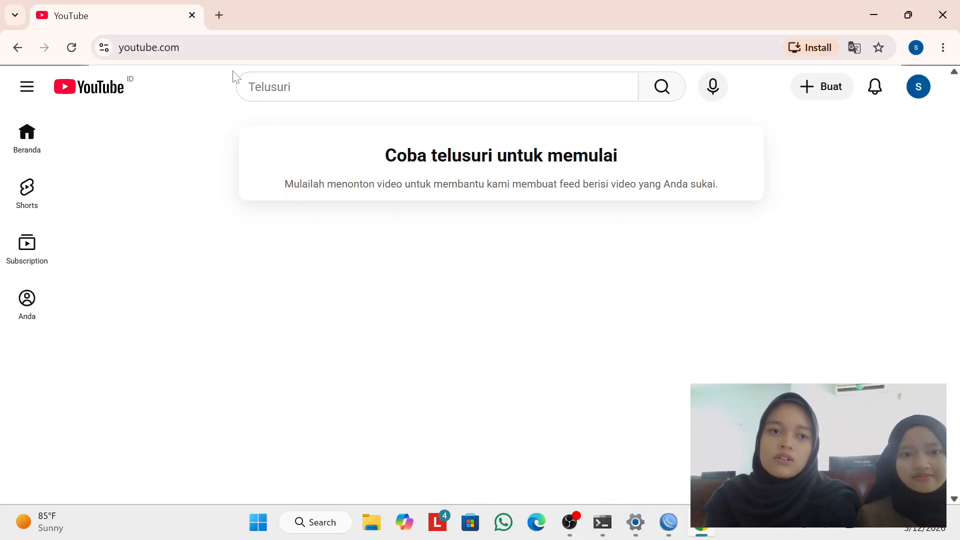
left_click(242, 86)
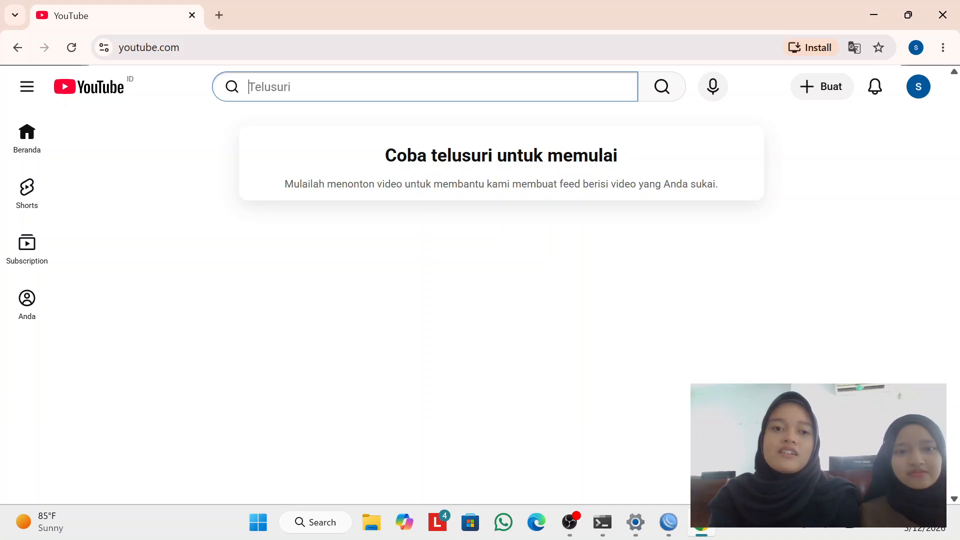
- Search Google for 'speedtest', open Speedtest by Ookla, and close the YouTube tab
left_click(219, 15)
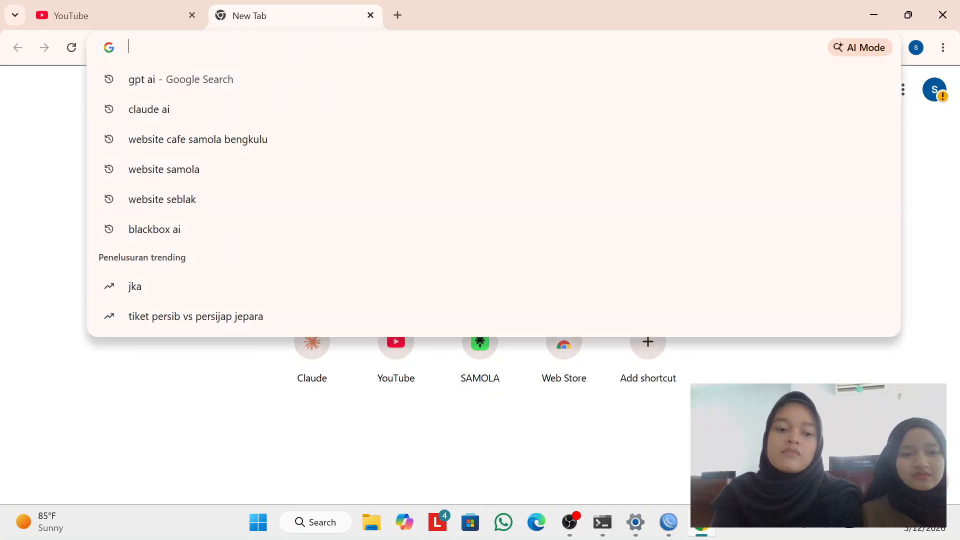
type("spe")
left_click(219, 115)
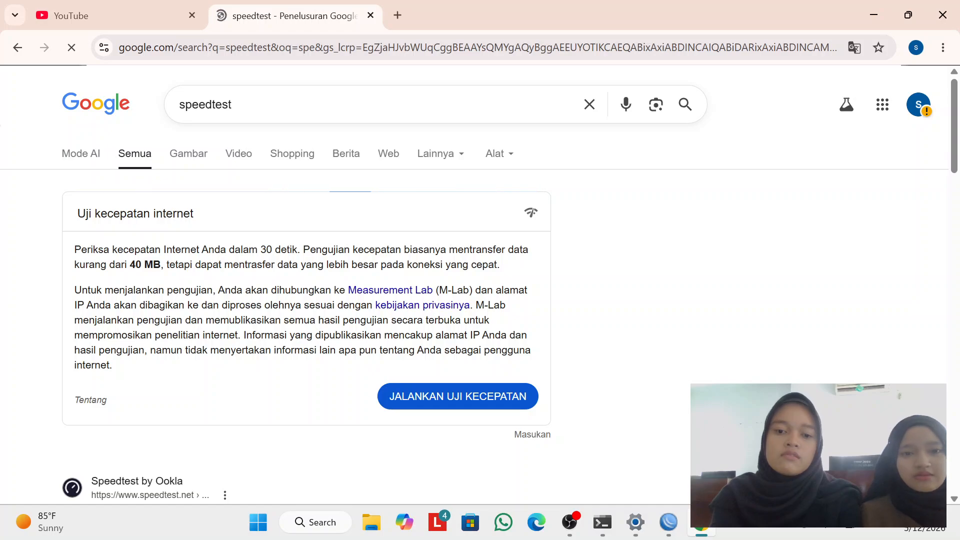
left_click_drag(955, 163, 954, 195)
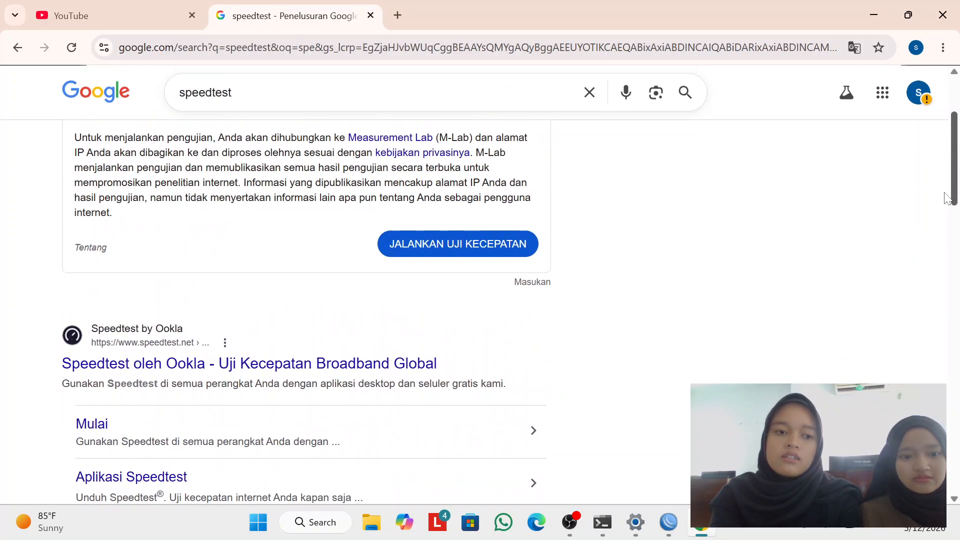
left_click(302, 376)
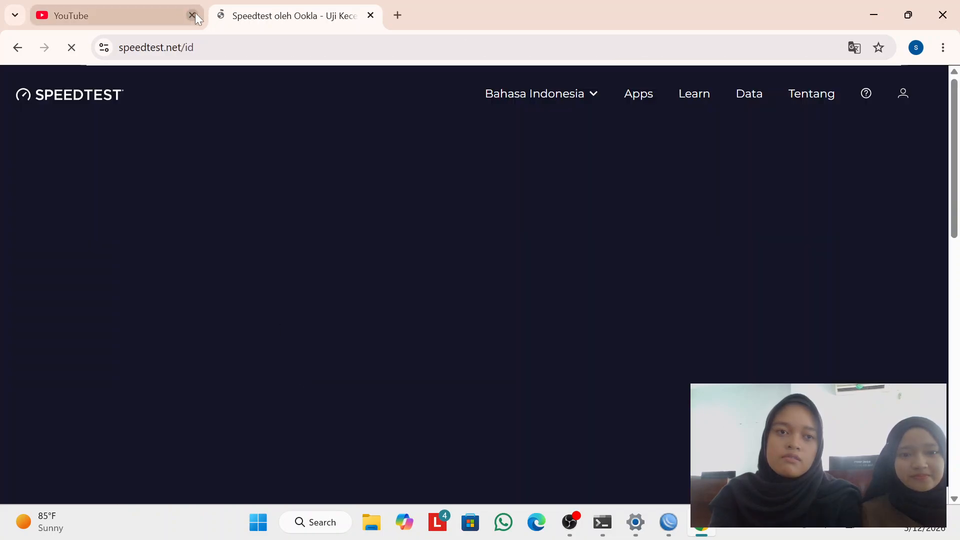
left_click(192, 15)
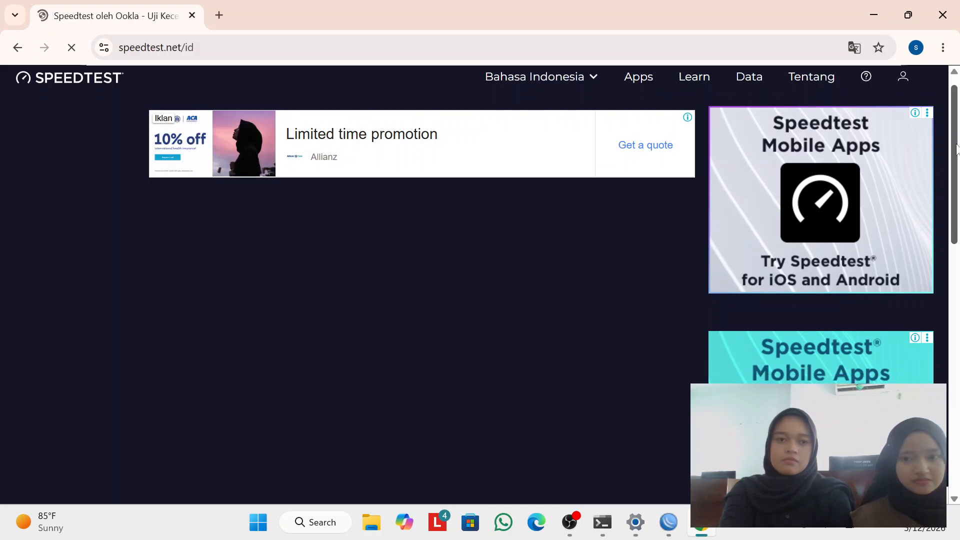
scroll(955, 160, "down", 1)
scroll(956, 160, "up", 1)
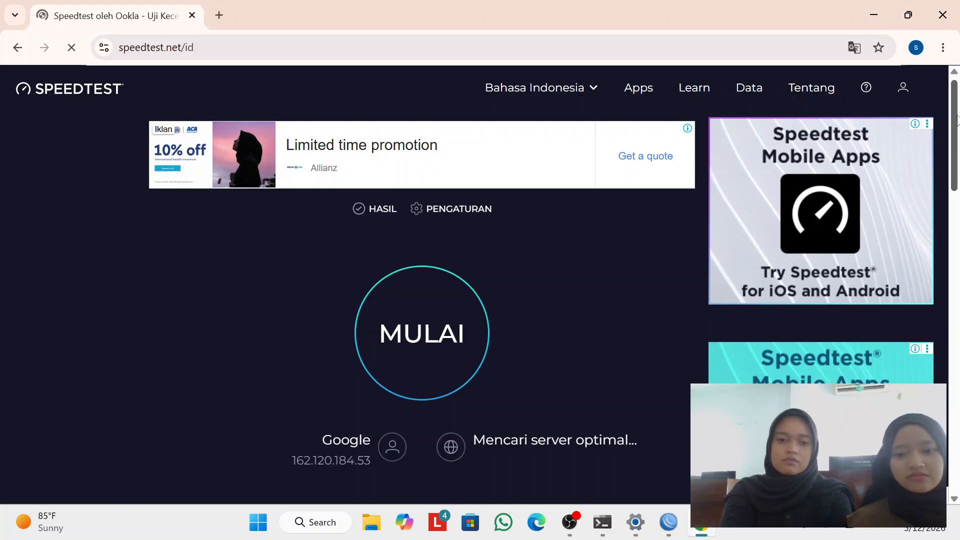
- Run the speed test (4.85 Mbps down, 4.84 Mbps up, 16 ms ping), then open a new tab
left_click(463, 313)
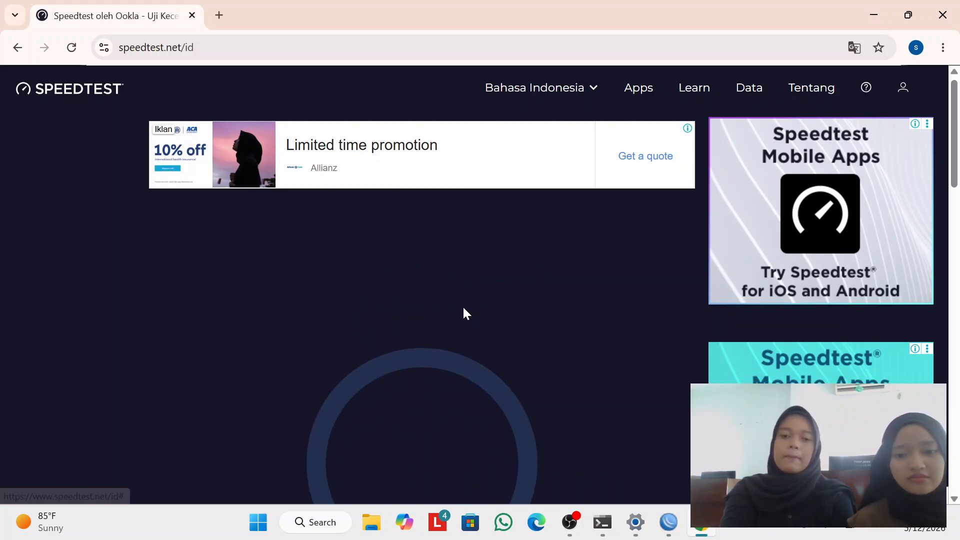
left_click_drag(954, 110, 952, 156)
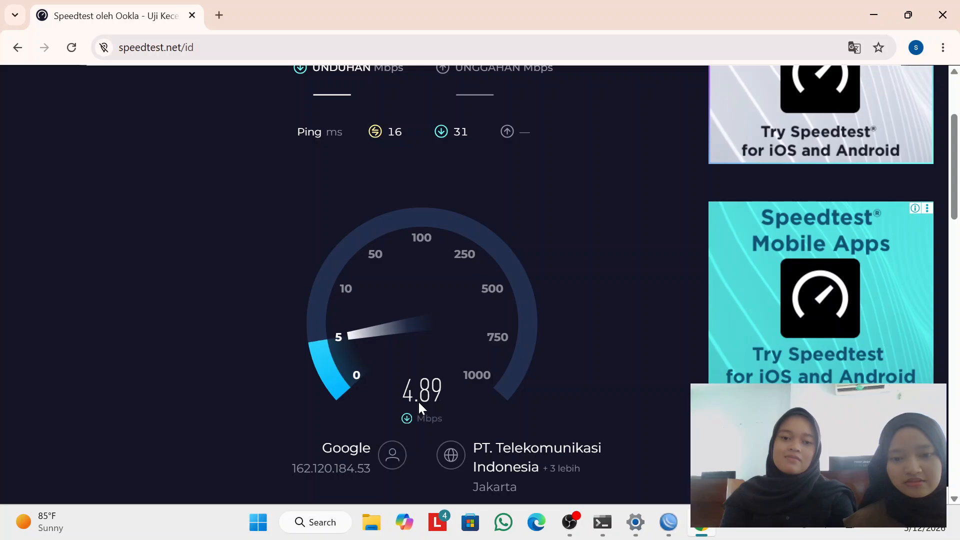
scroll(419, 403, "down", 1)
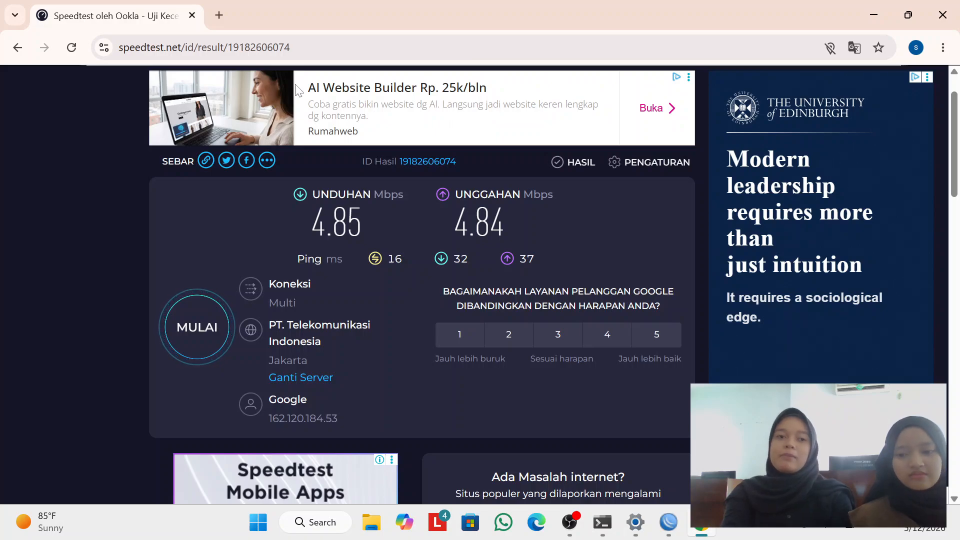
left_click(226, 10)
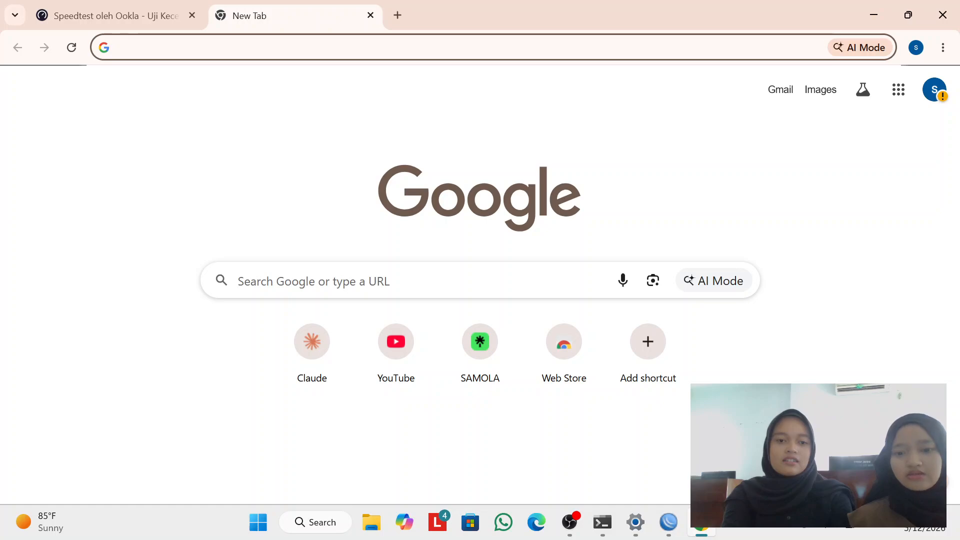
- Delete the last hour of browsing data from the History page, then close the Settings and History tabs
left_click(943, 48)
mouse_move(761, 250)
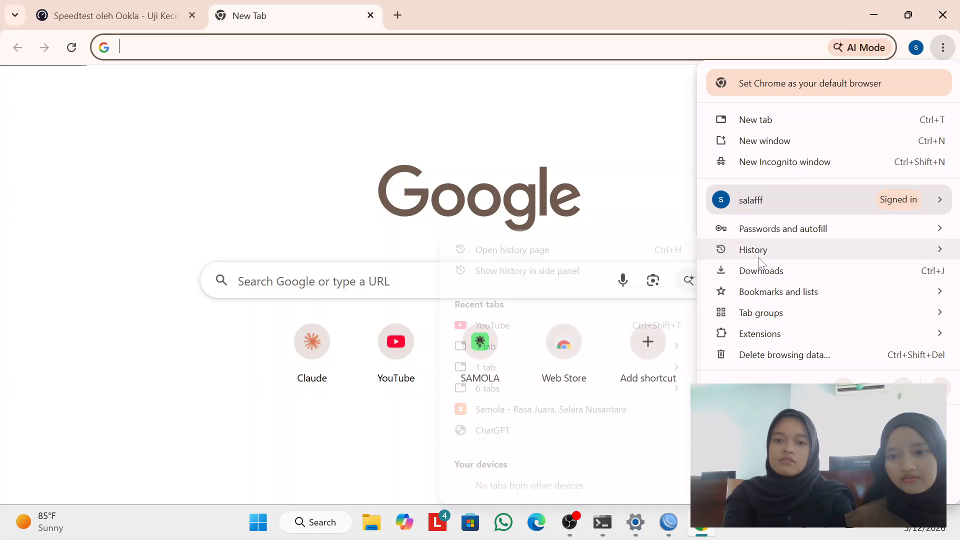
left_click(520, 255)
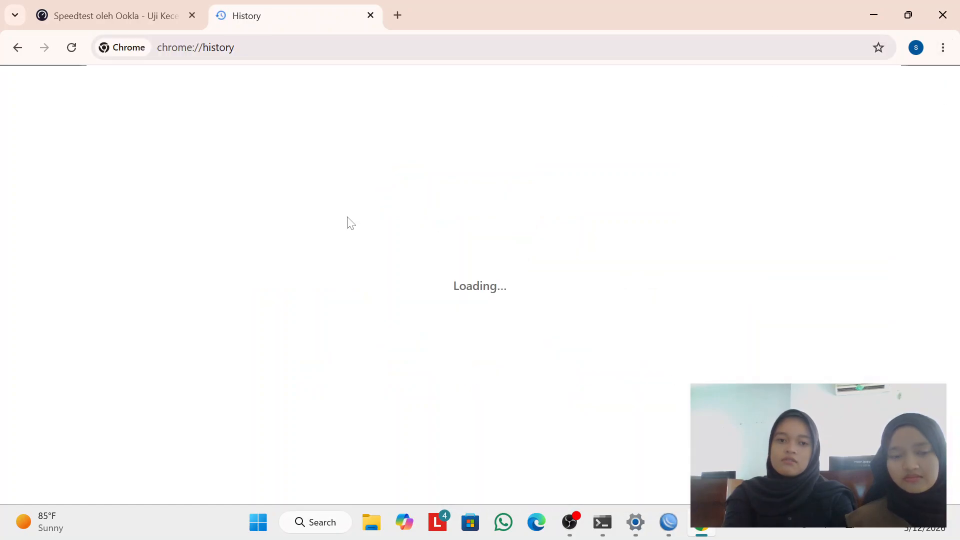
left_click(95, 199)
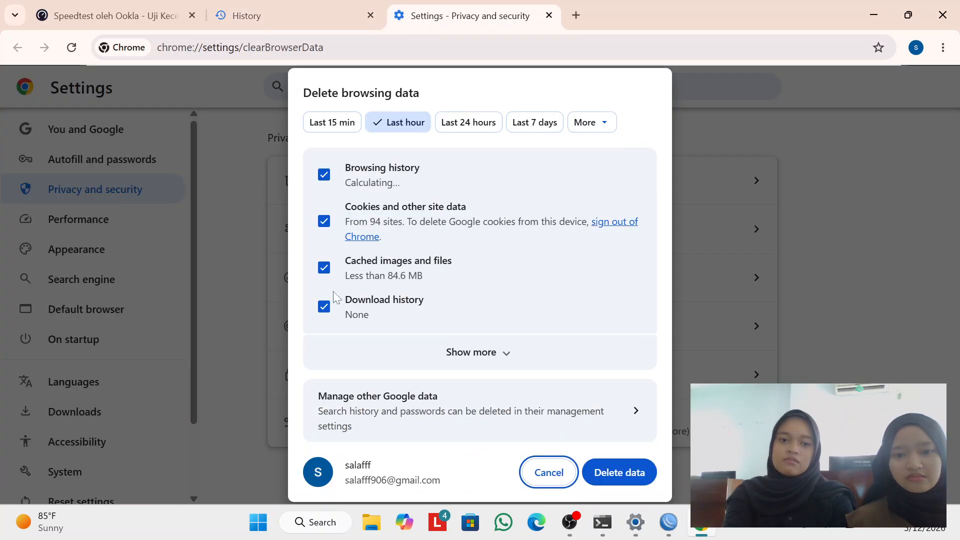
left_click(619, 479)
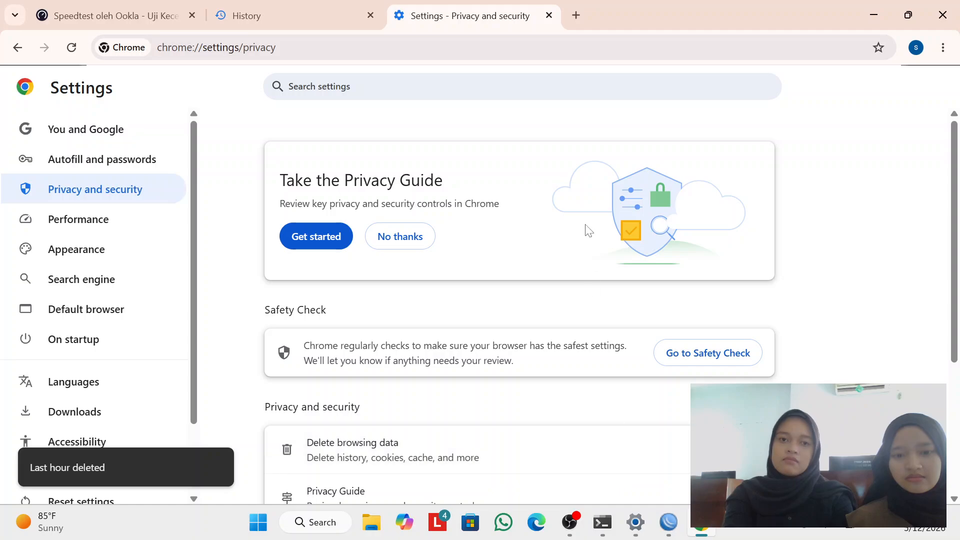
left_click(548, 15)
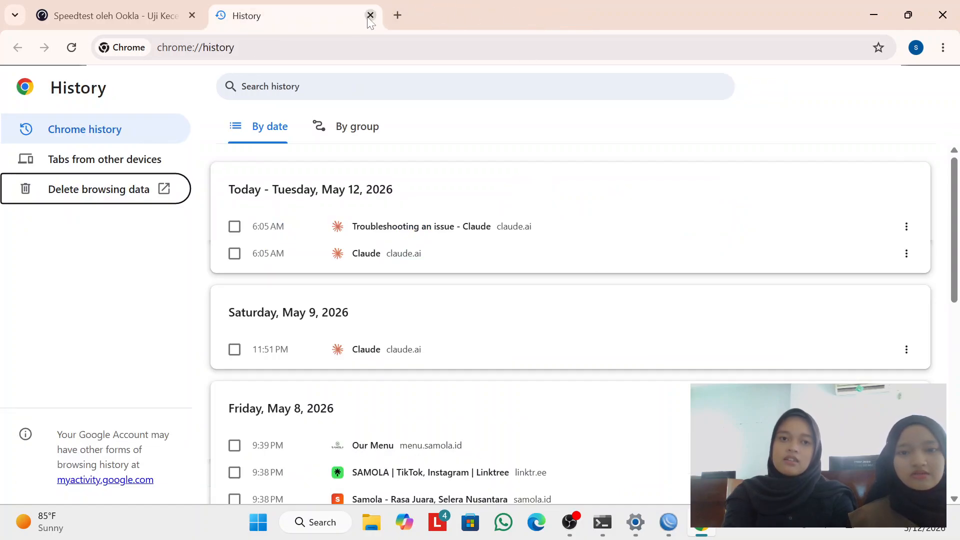
left_click(371, 15)
- Search 'youtube' in a new tab and confirm youtube.com fails with ERR_CONNECTION_CLOSED
left_click(218, 15)
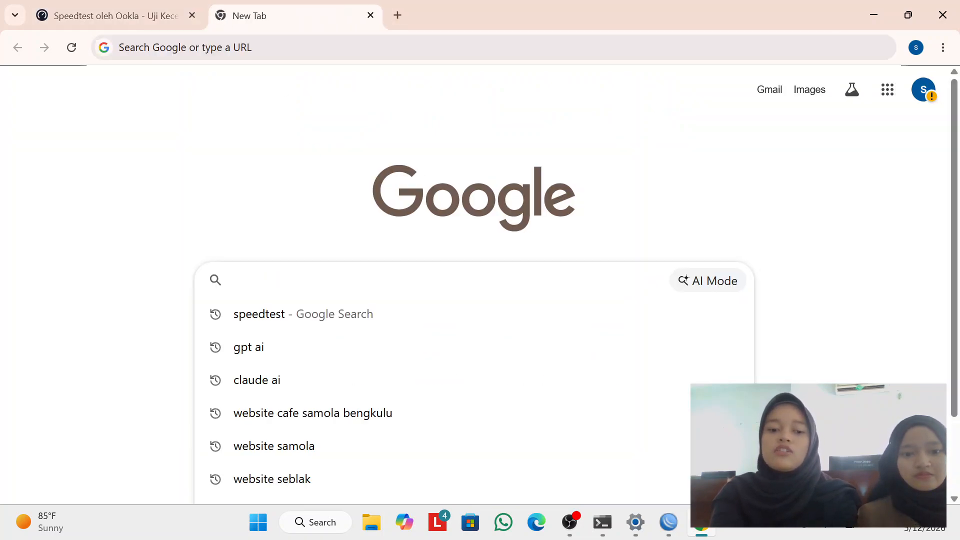
type("youtube")
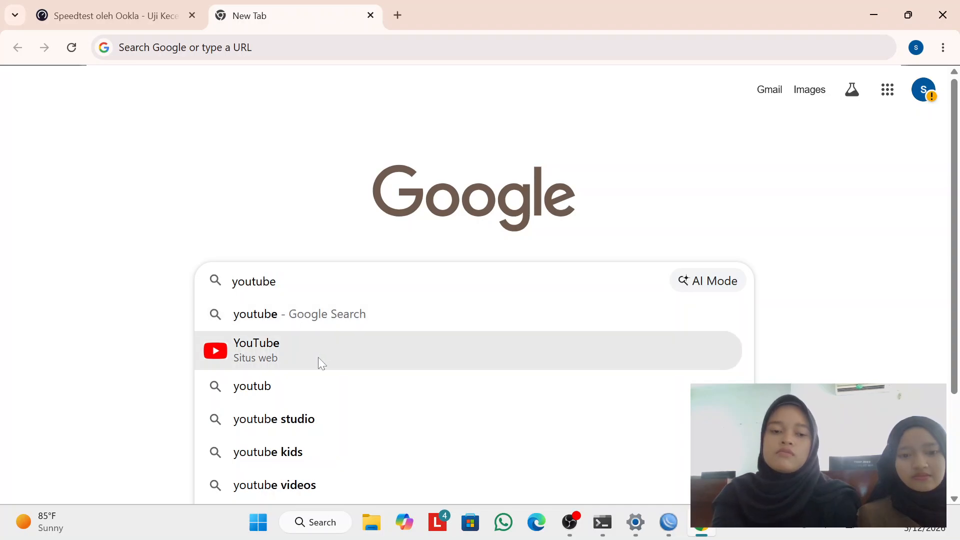
key("Return")
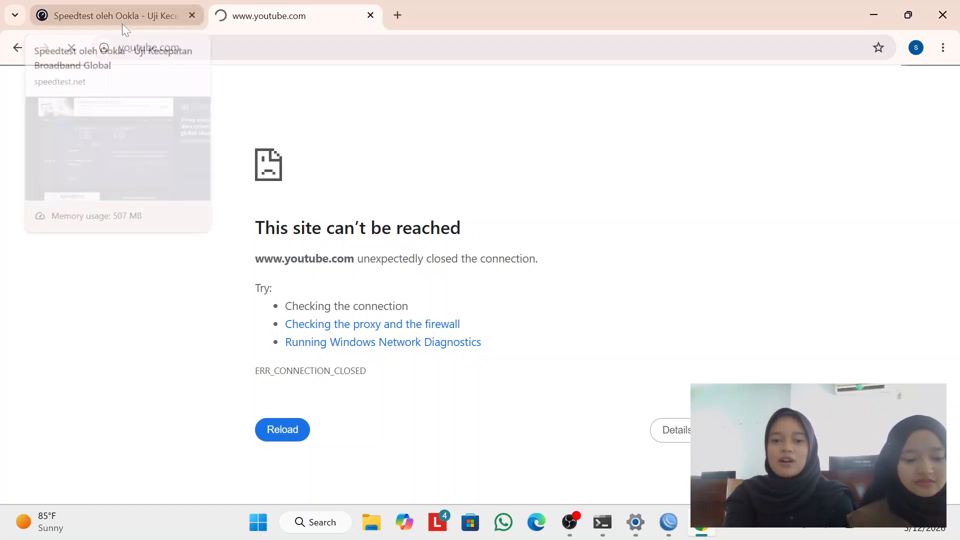
mouse_move(668, 527)
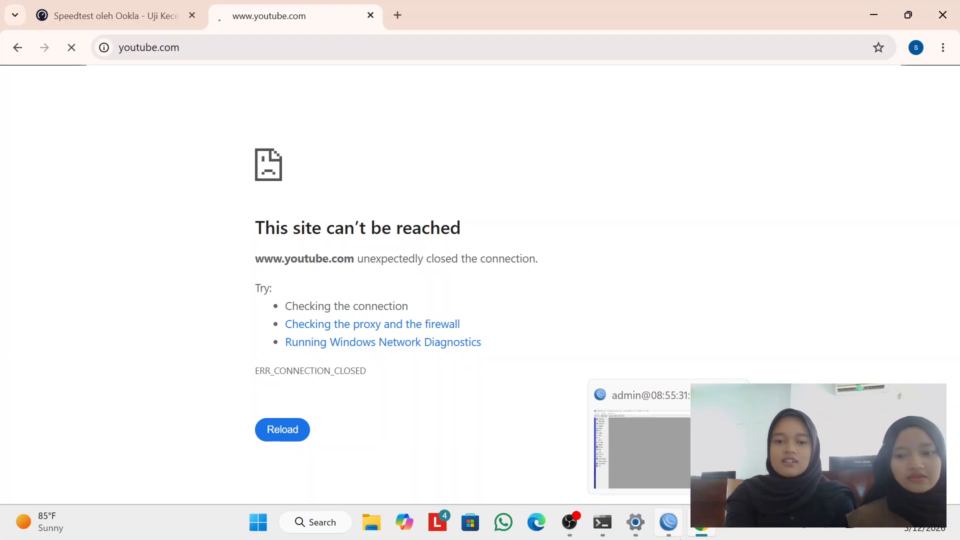
left_click(668, 522)
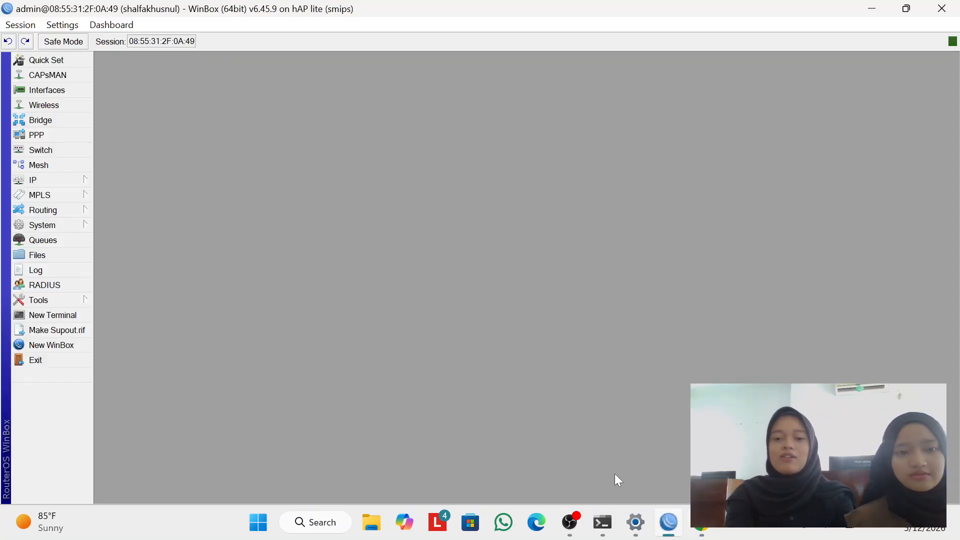
left_click(700, 531)
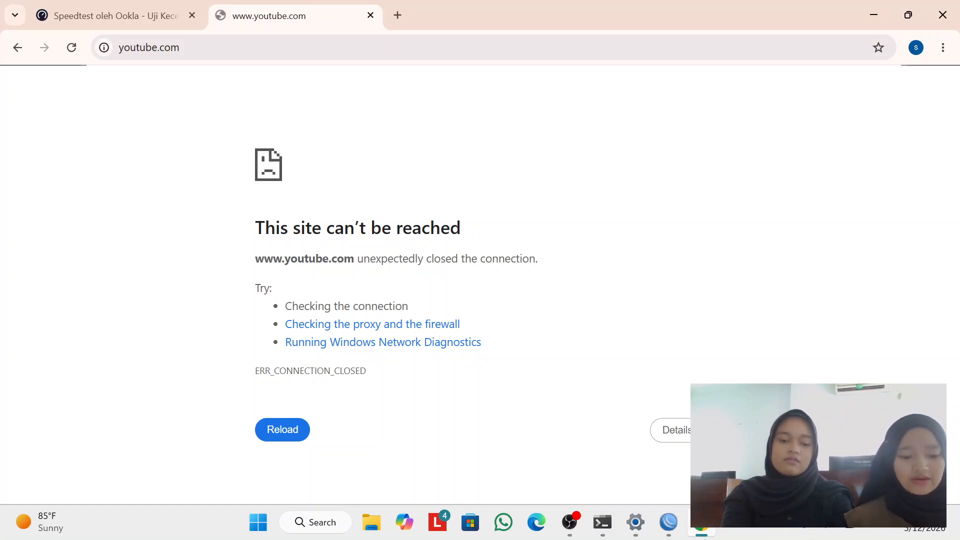
- Reload youtube.com to confirm ERR_CONNECTION_CLOSED persists, then return to OBS Studio
mouse_move(703, 535)
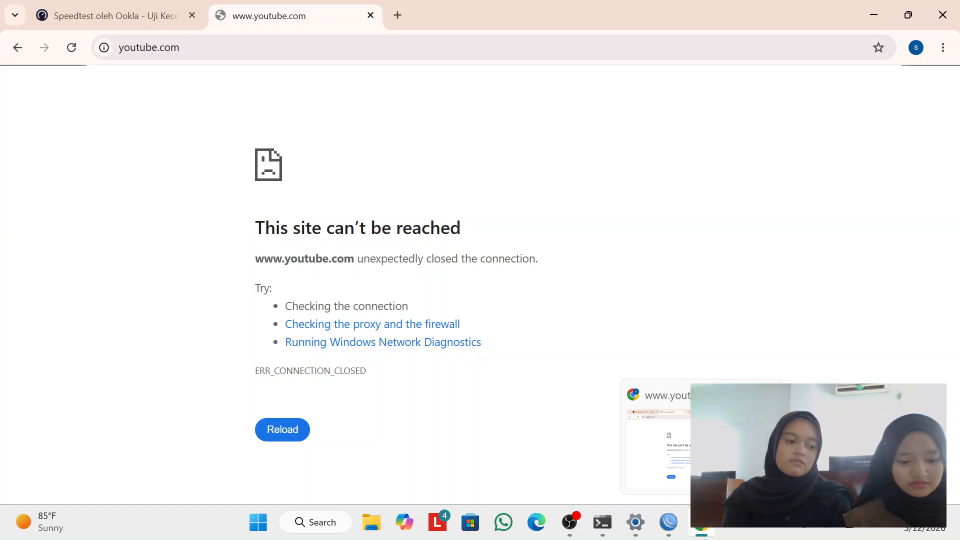
key("F5")
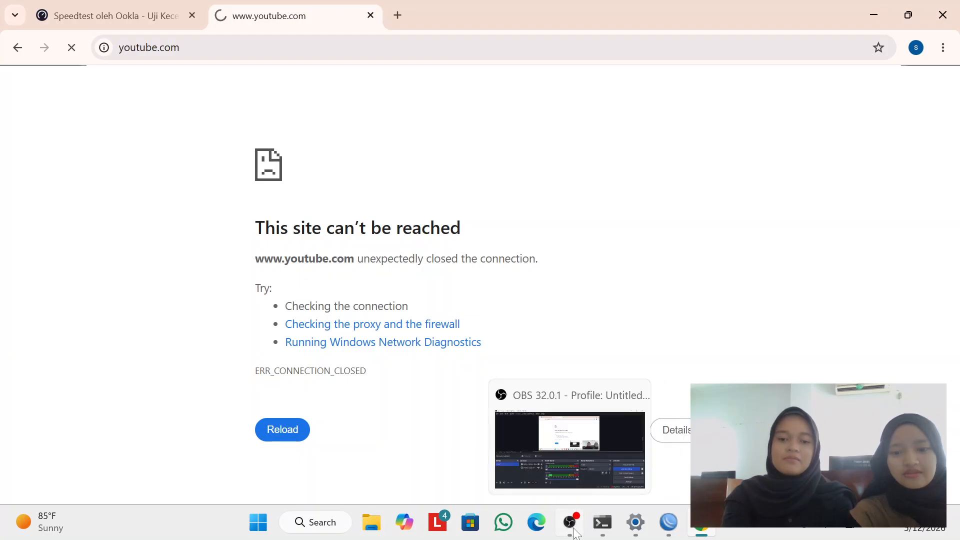
left_click(580, 430)
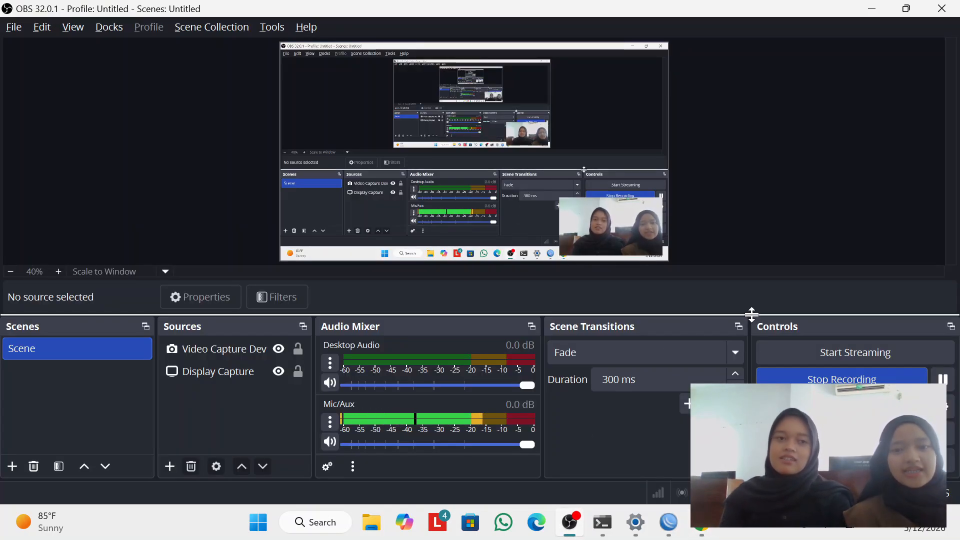